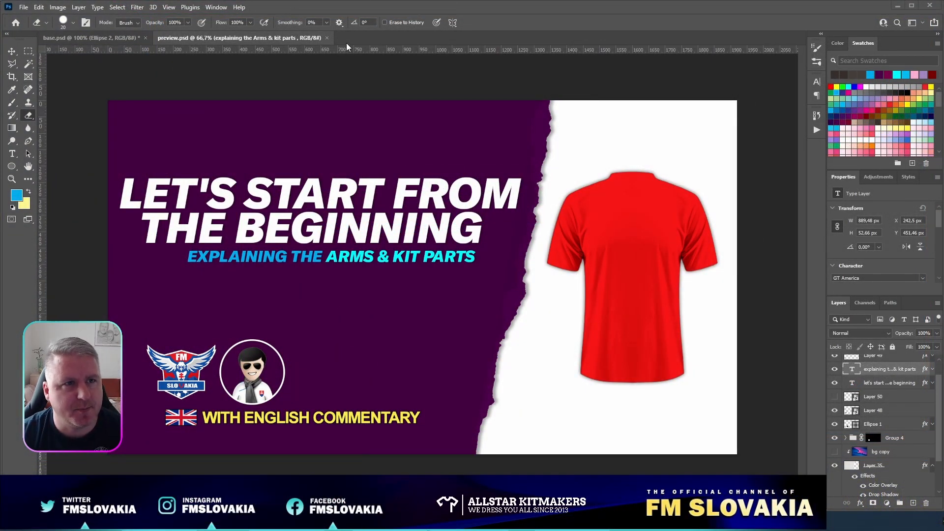
Close the preview.psd document.
left_click(327, 38)
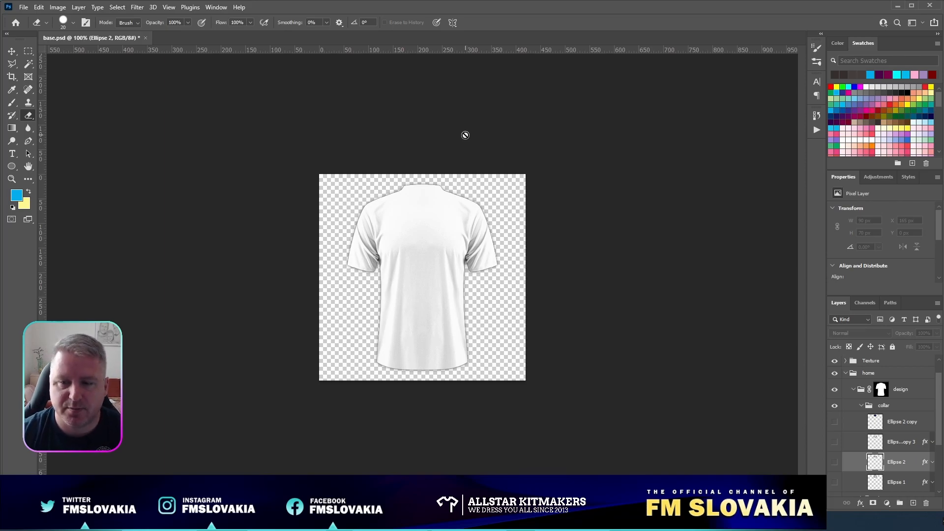
Preview the different collar shapes in the collar group by showing and hiding each ellipse layer one at a time.
scroll(879, 415, "down", 1)
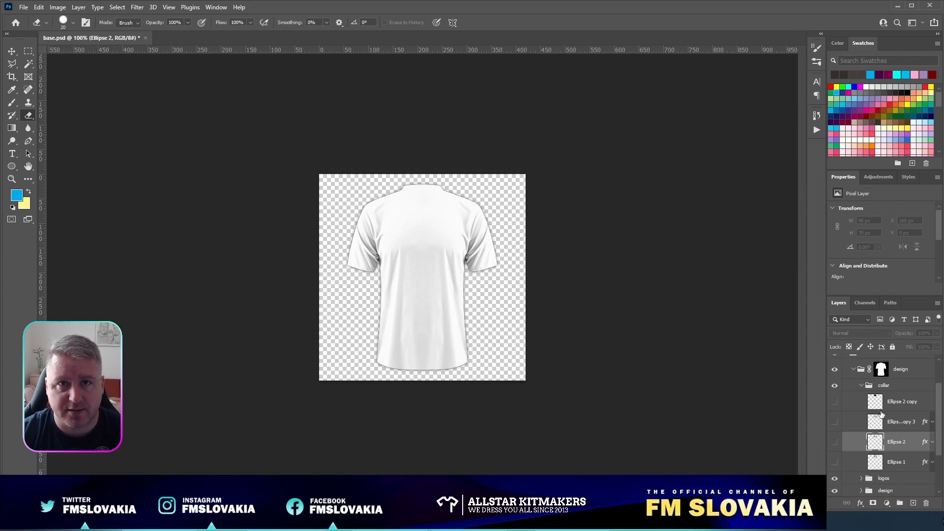
left_click(835, 442)
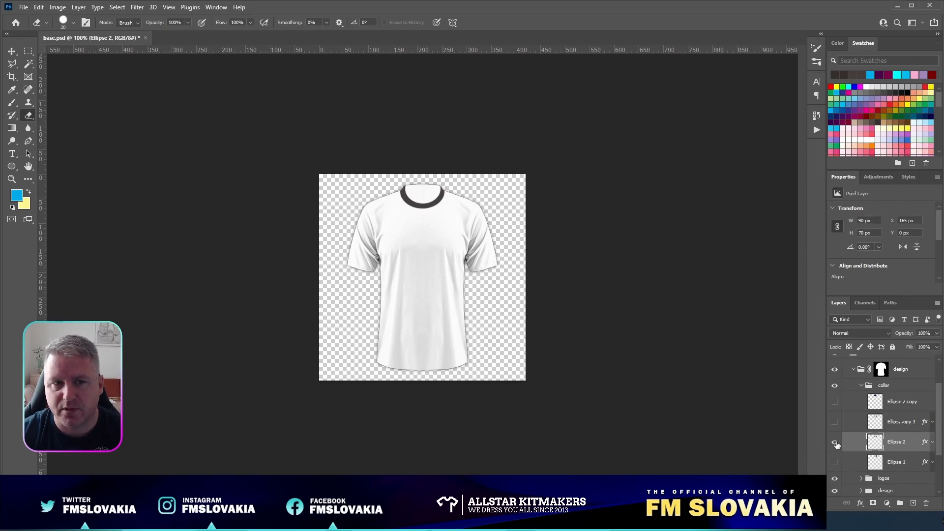
left_click(835, 442)
left_click(835, 422)
left_click(835, 423)
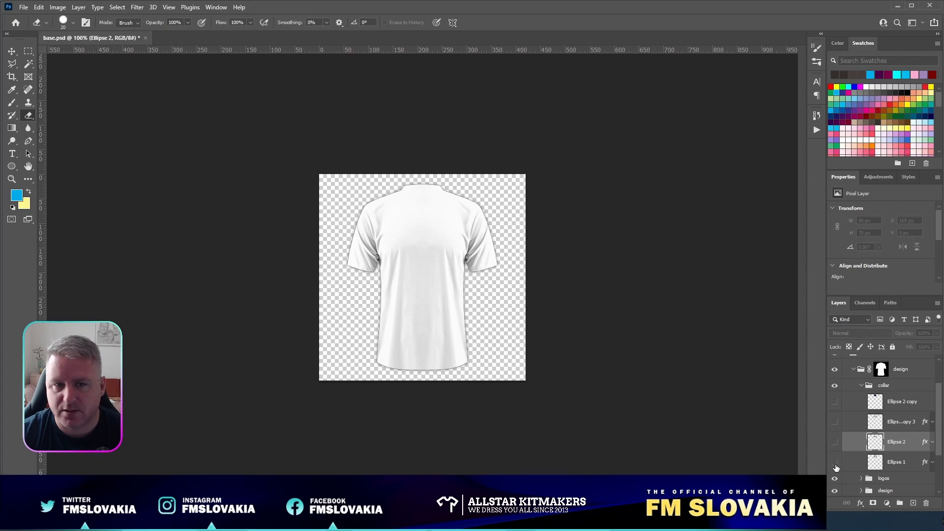
left_click(835, 463)
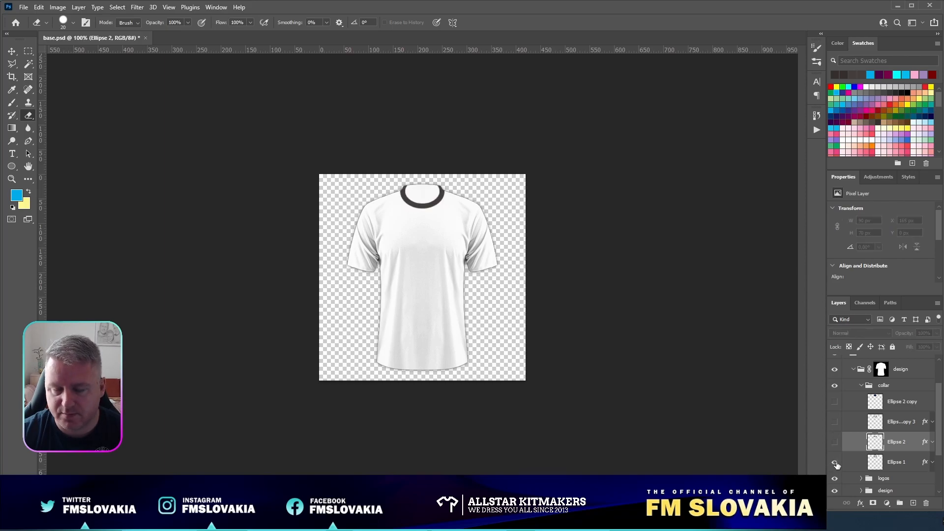
left_click(835, 462)
left_click(836, 442)
left_click(835, 442)
left_click(835, 421)
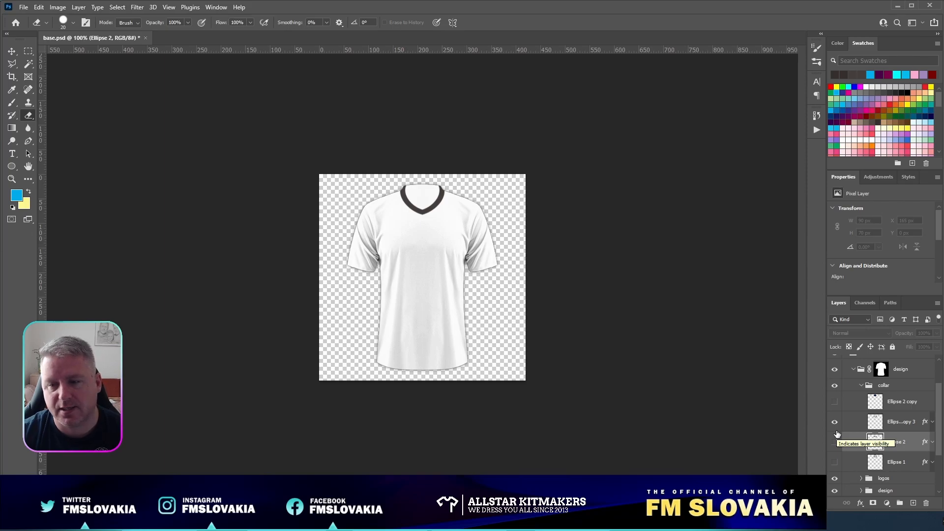
left_click(835, 421)
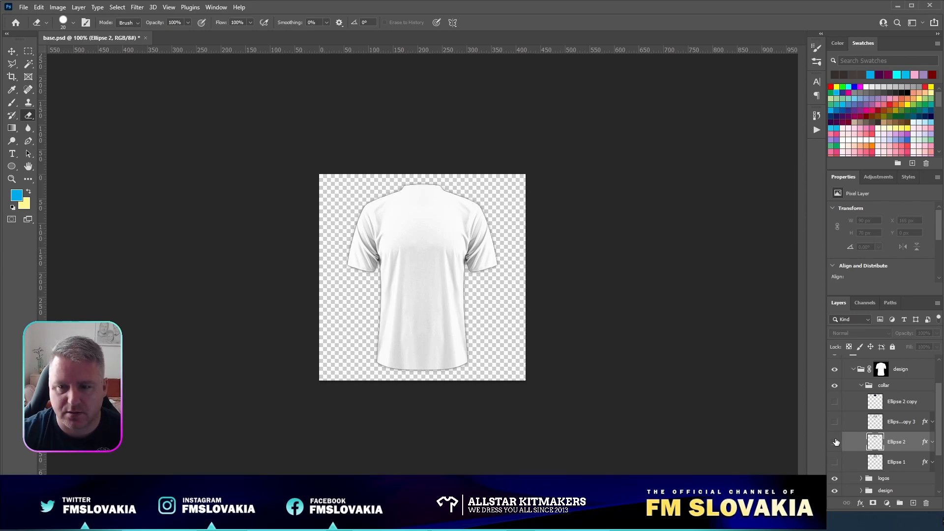
left_click(834, 441)
left_click(834, 442)
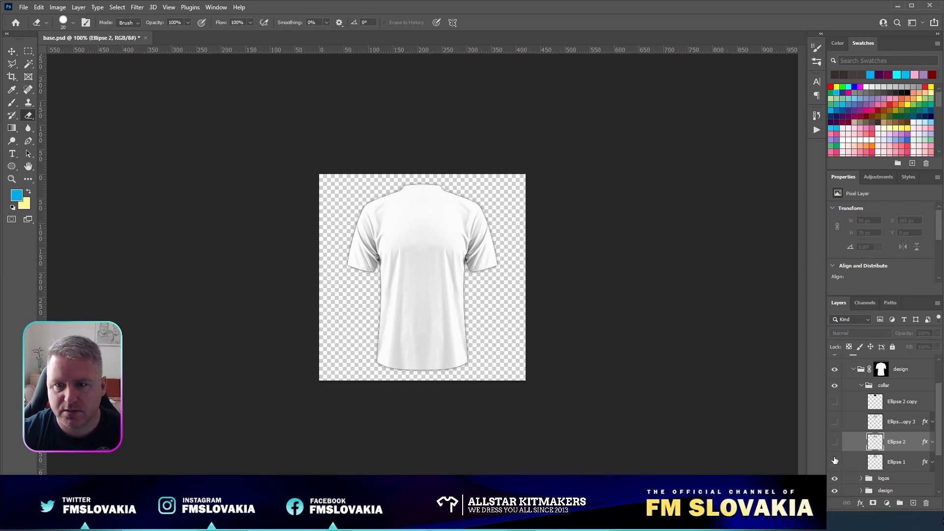
Show the V-neck collar and paint the neck opening blue with the Brush tool on a new layer beneath it.
left_click(834, 421)
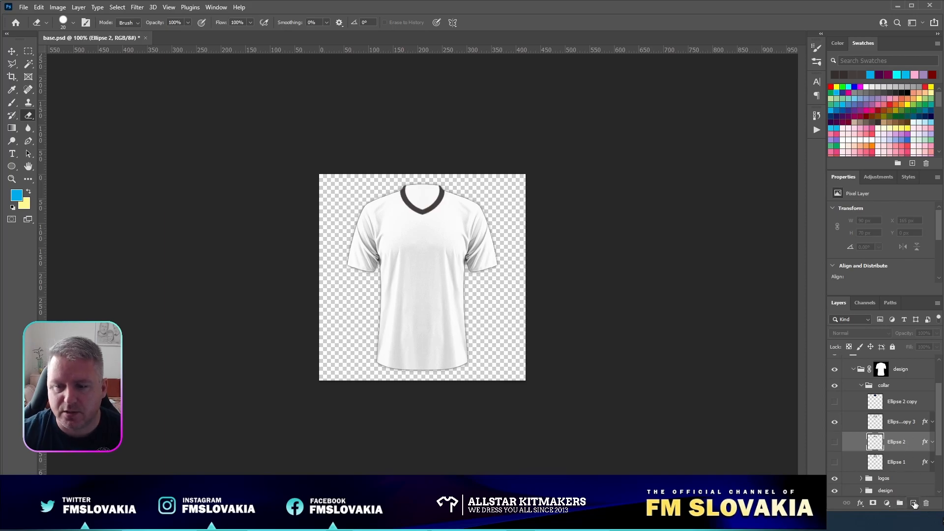
left_click(912, 502)
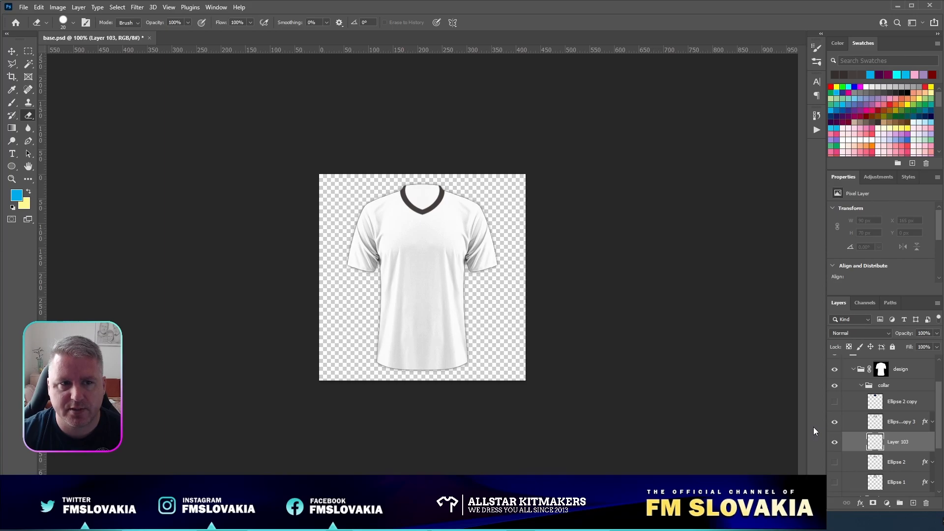
left_click(12, 115)
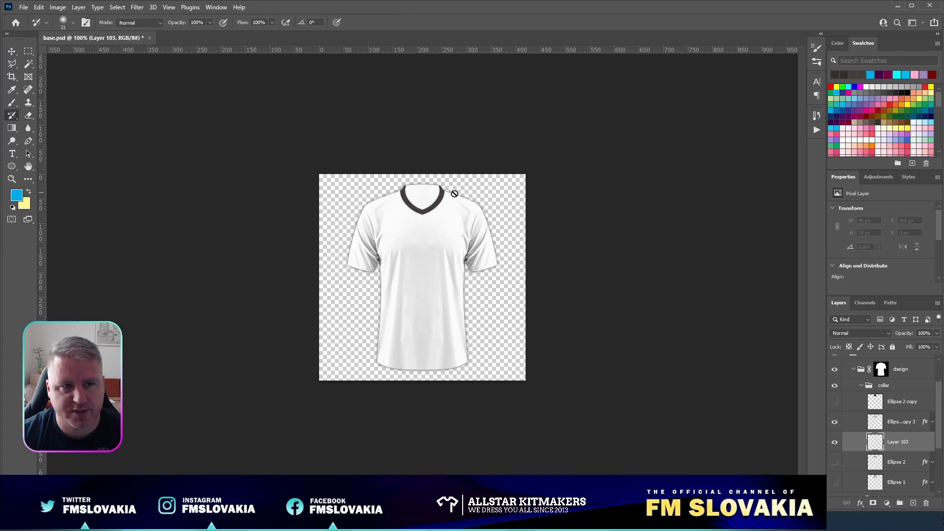
left_click(12, 102)
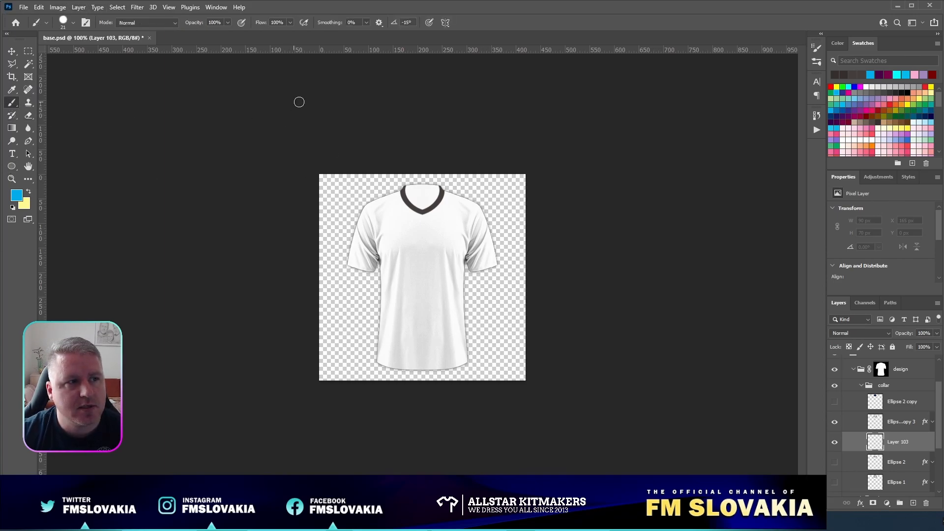
left_click(408, 190)
mouse_move(410, 192)
left_mouse_down()
mouse_move(421, 206)
mouse_move(436, 193)
mouse_move(414, 188)
mouse_move(422, 196)
mouse_move(430, 187)
mouse_move(408, 184)
mouse_move(434, 183)
mouse_move(426, 203)
mouse_move(408, 185)
mouse_move(421, 203)
mouse_move(435, 186)
left_mouse_up()
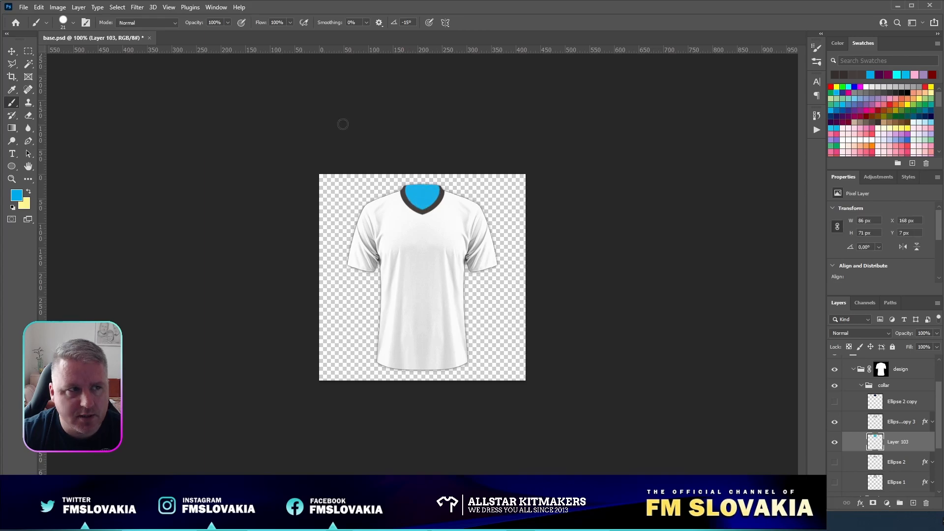
Load the V-neck collar's outline as a selection, contract it by 2 pixels, and deselect.
left_click(28, 51)
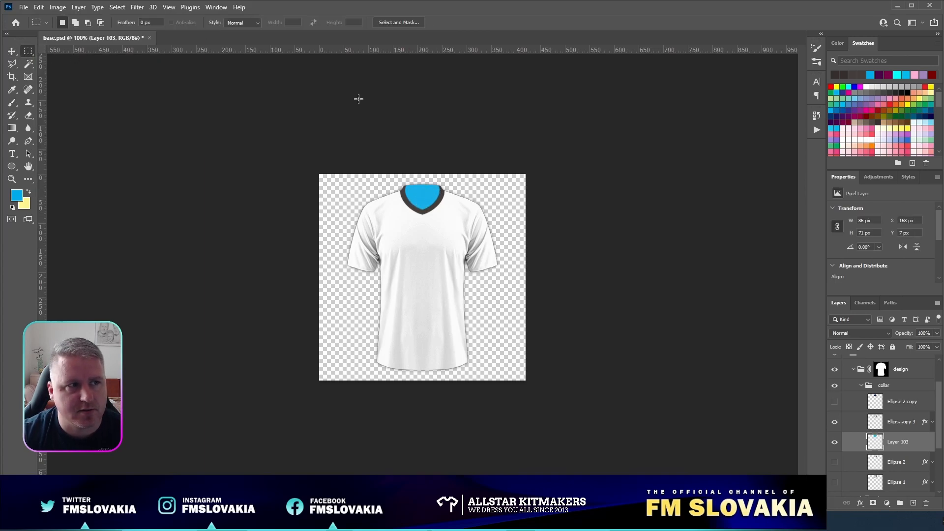
left_click(876, 424, "ctrl")
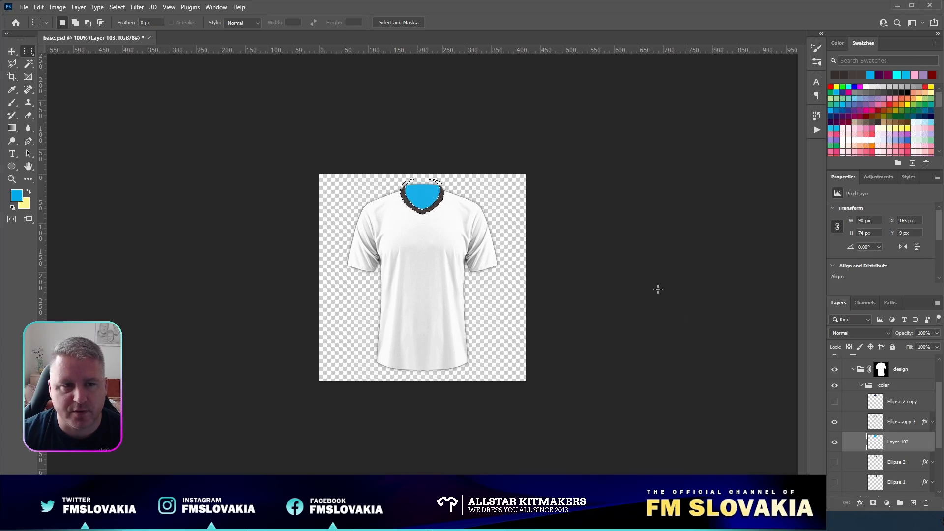
left_click(117, 7)
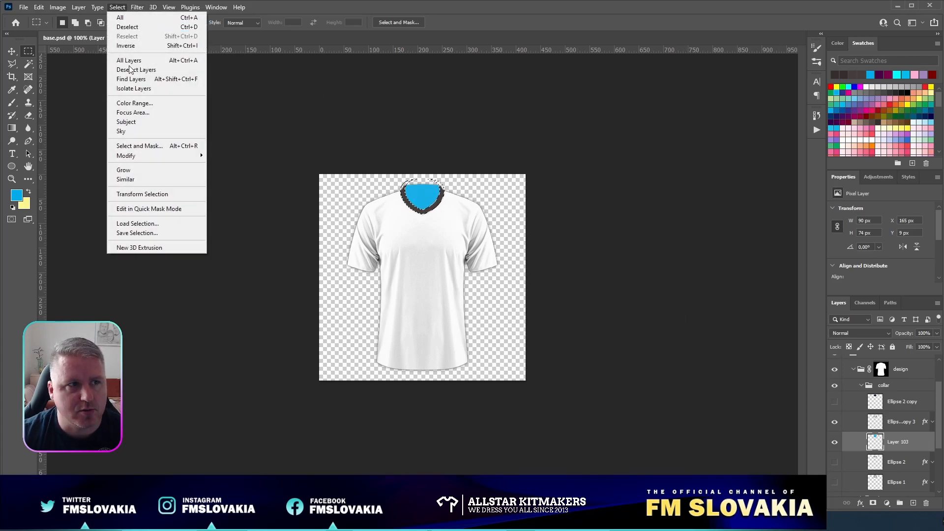
mouse_move(156, 155)
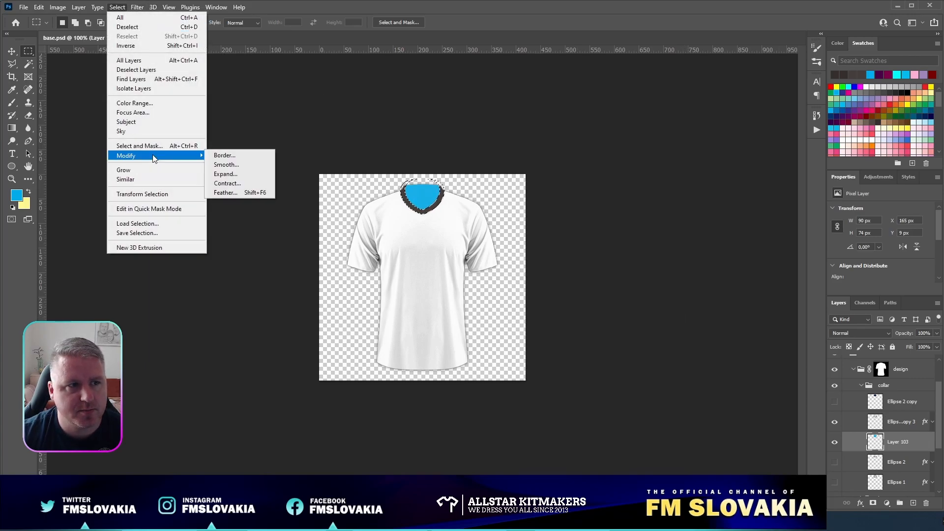
left_click(250, 183)
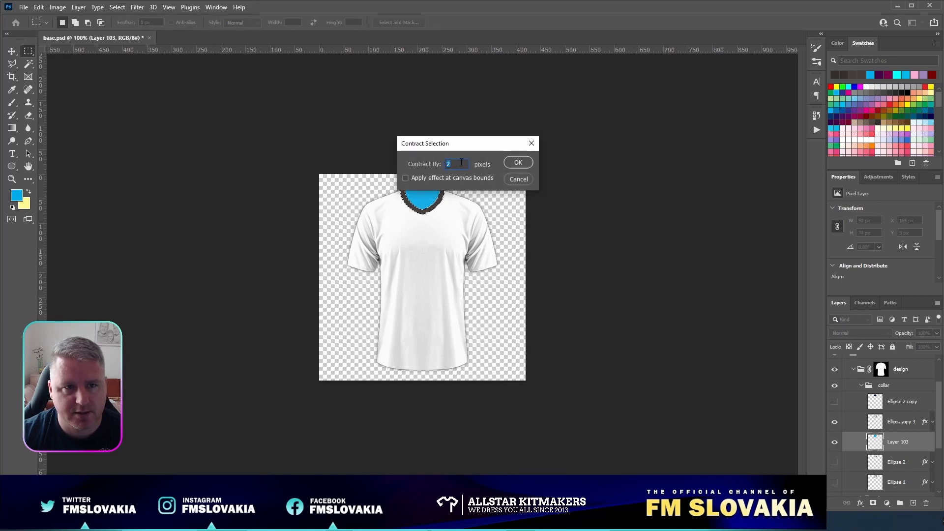
key("Up")
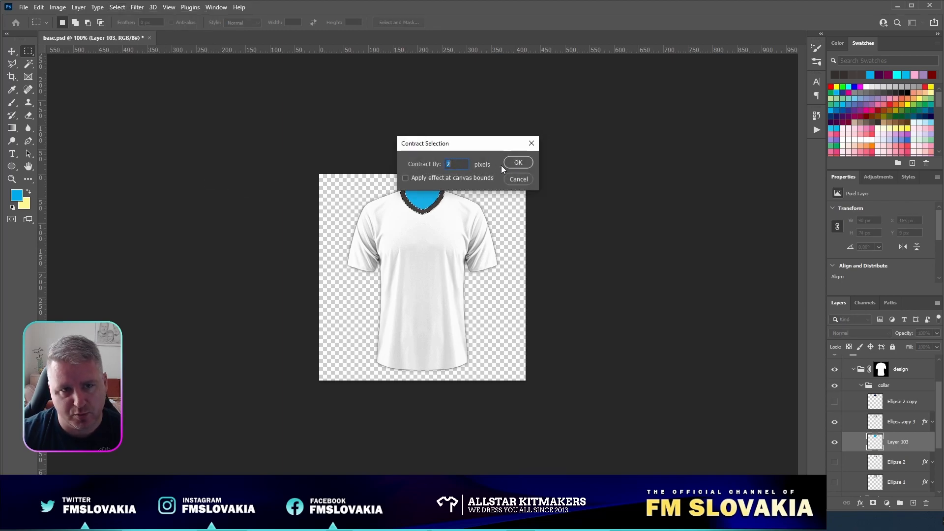
left_click(517, 164)
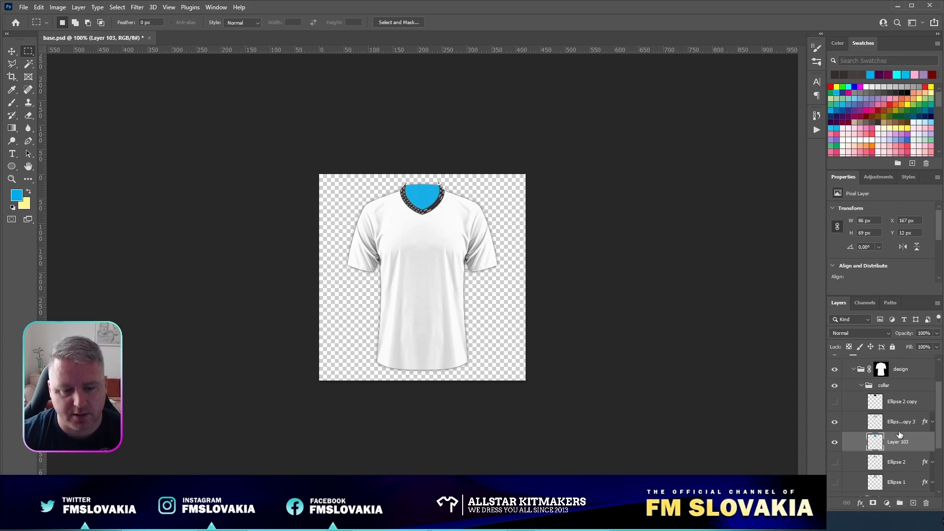
key("ctrl+d")
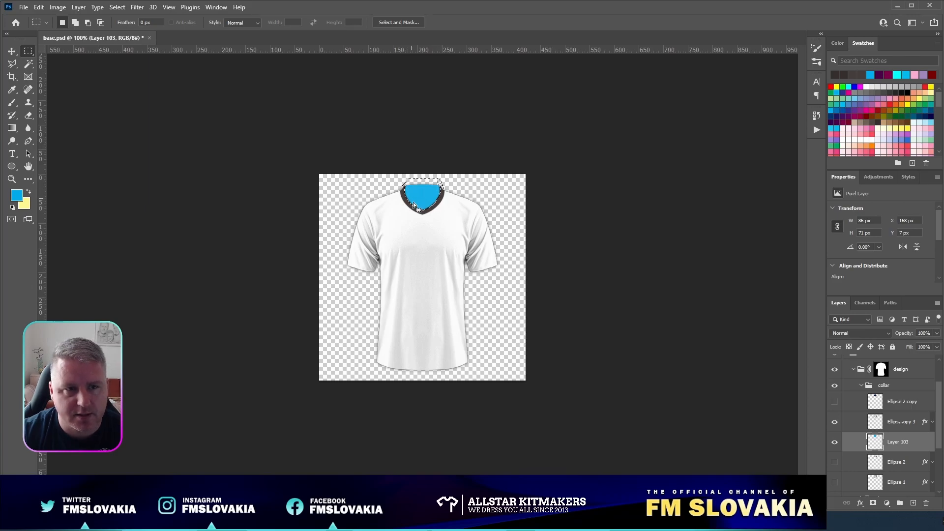
key("ctrl+d")
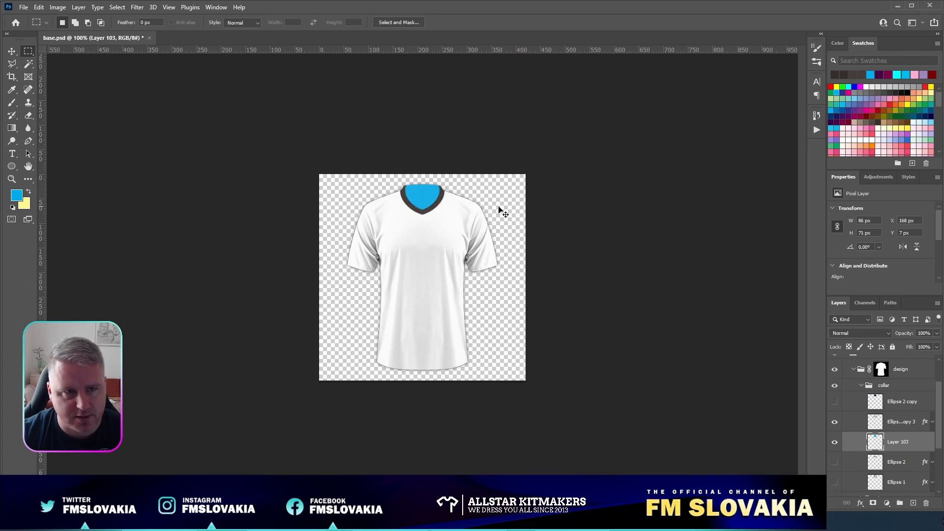
Add an Inner Shadow to the blue neck layer with 50% opacity, 8 px distance and 16 px size.
double_click(919, 444)
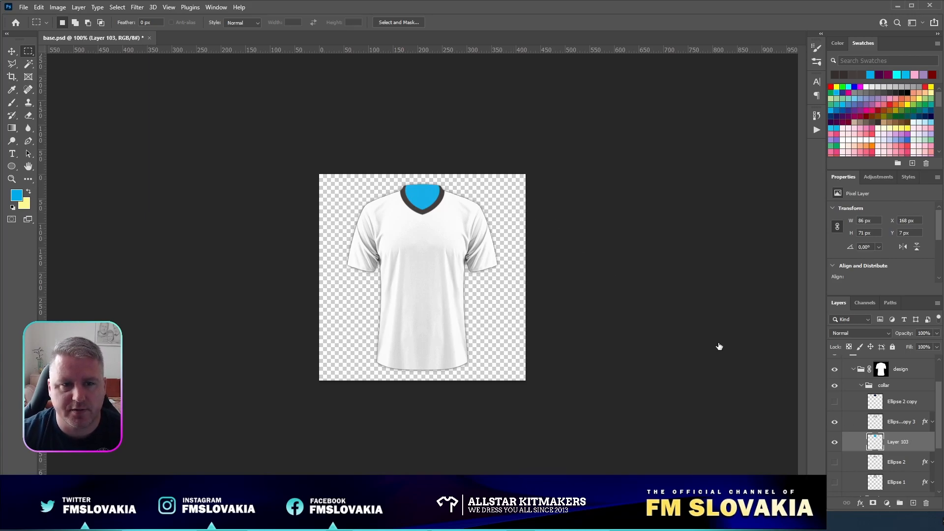
left_click_drag(604, 271, 665, 147)
left_click(491, 245)
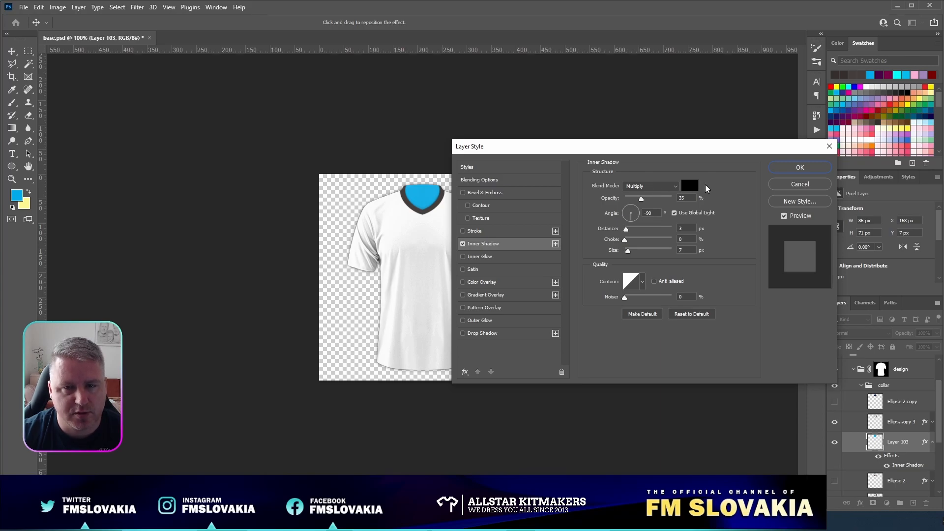
double_click(683, 198)
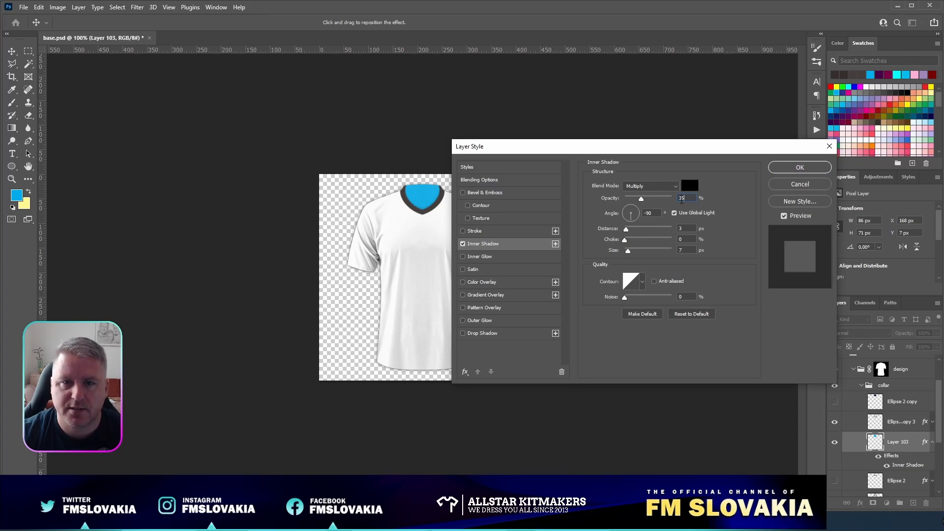
type("50")
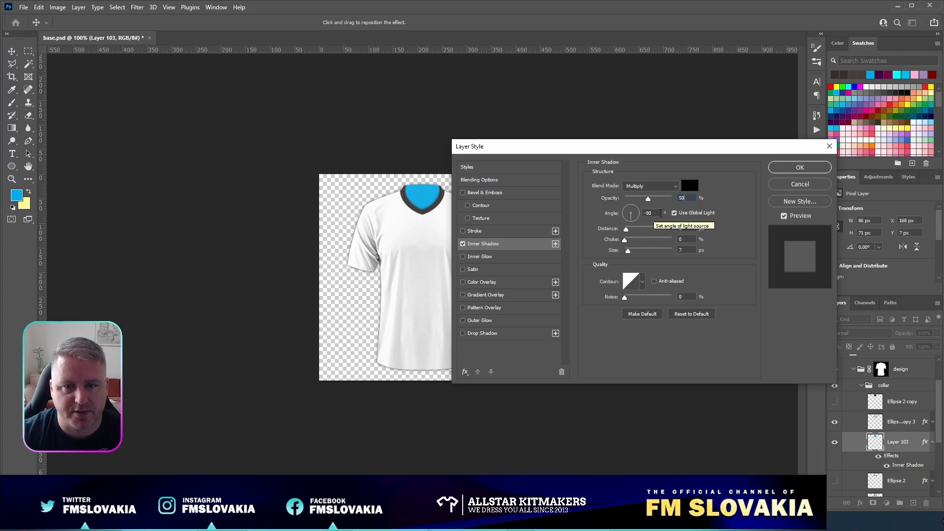
double_click(687, 228)
type("8")
double_click(680, 250)
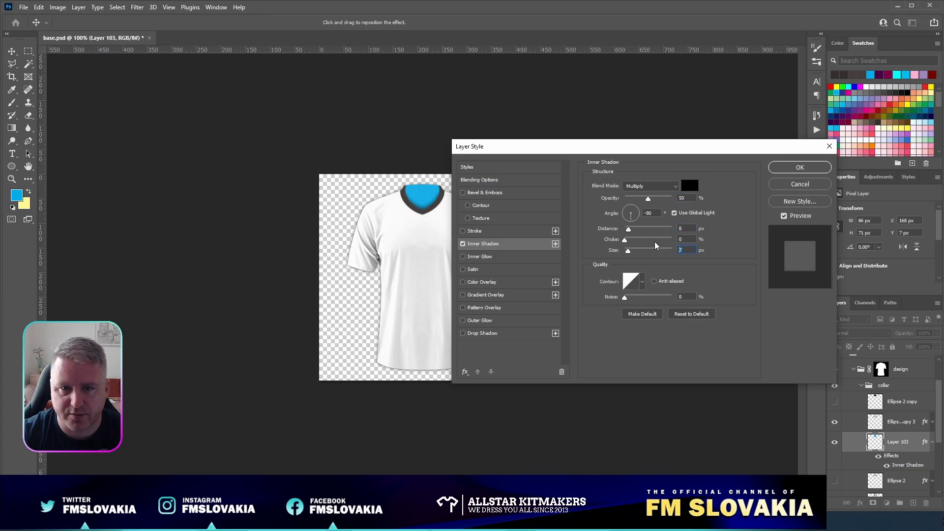
type("16")
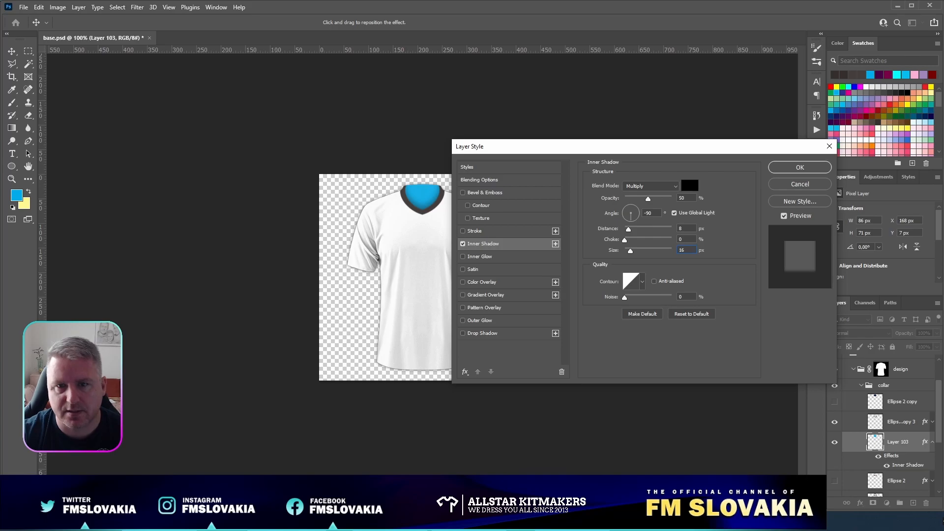
left_click(801, 167)
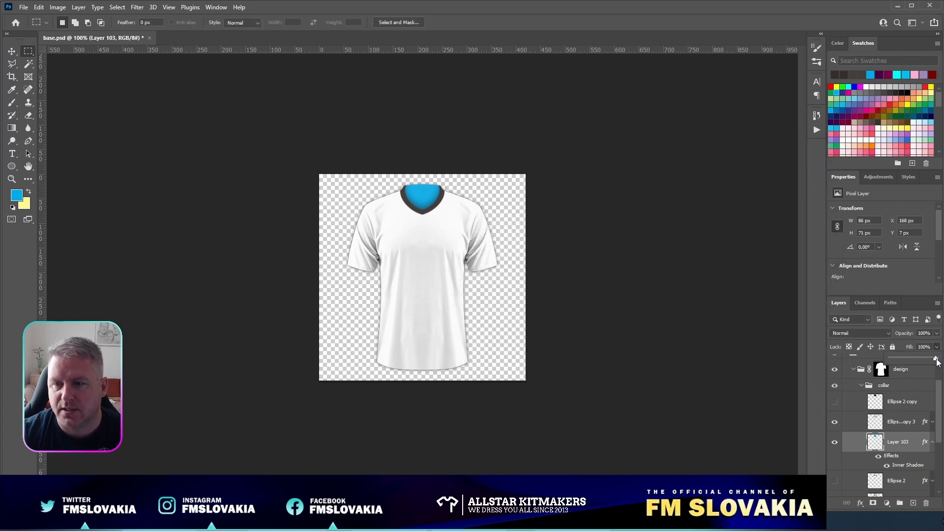
Set the neck layer's fill to 0% and collapse its list of effects.
left_click_drag(935, 358, 878, 357)
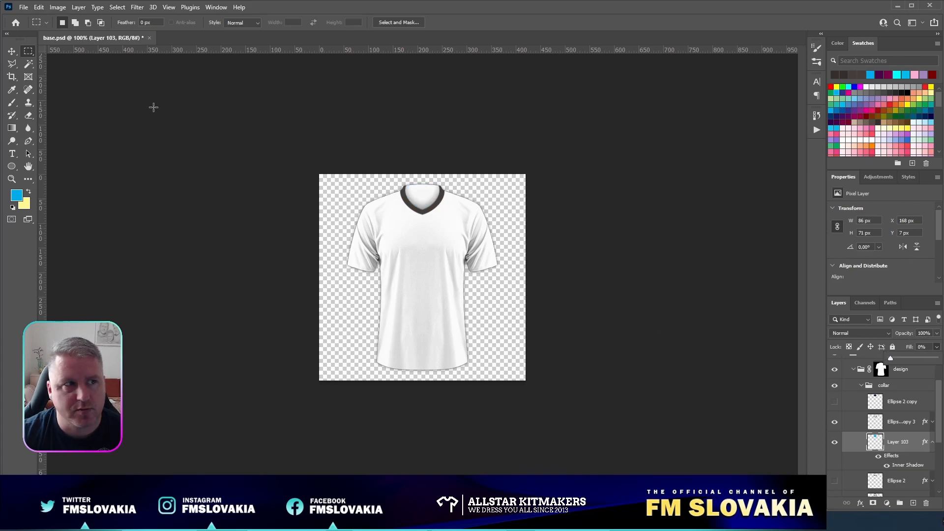
left_click(12, 51)
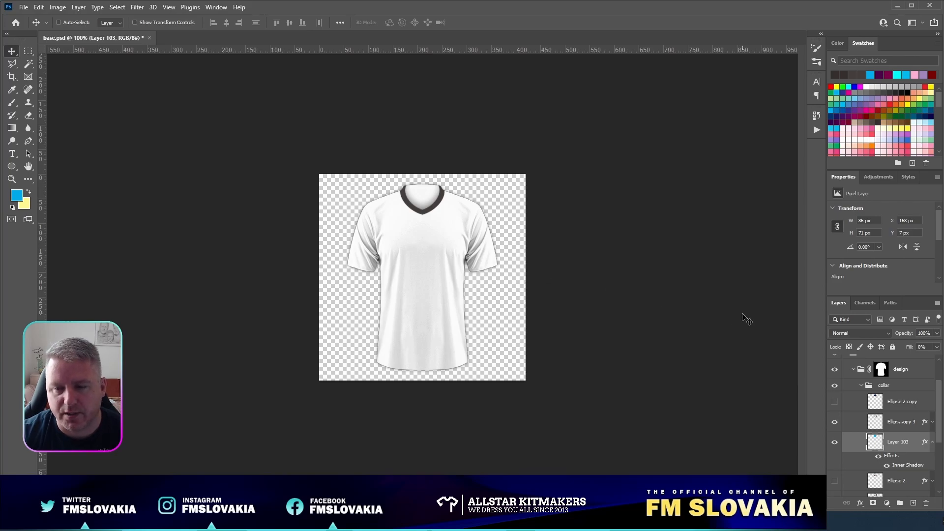
left_click(932, 442)
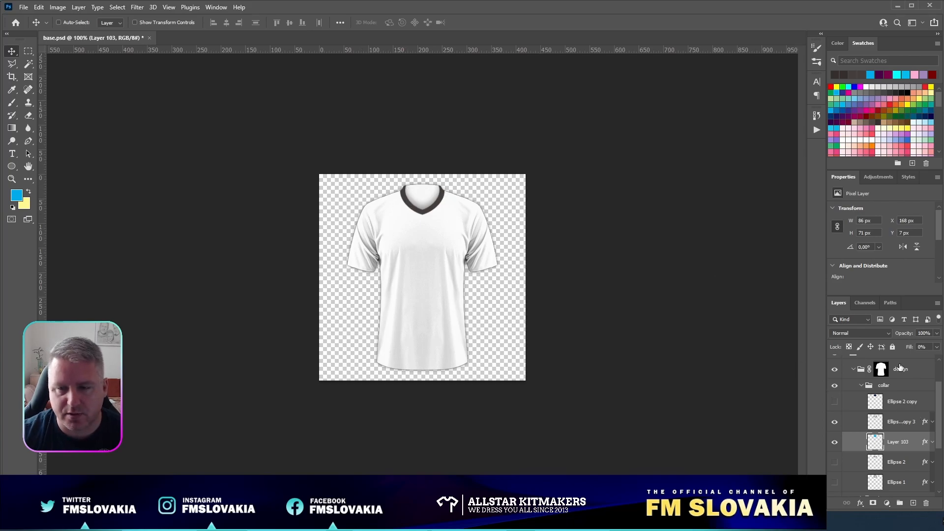
Load the shirt outline from Layer 97 in the Base group as a selection, keeping the neck layer active.
scroll(894, 431, "down", 3)
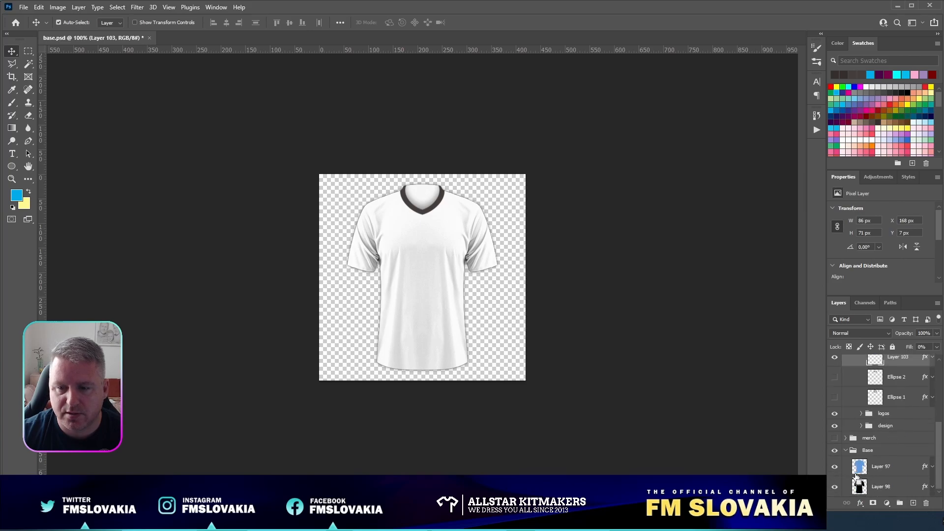
left_click(859, 467, "ctrl")
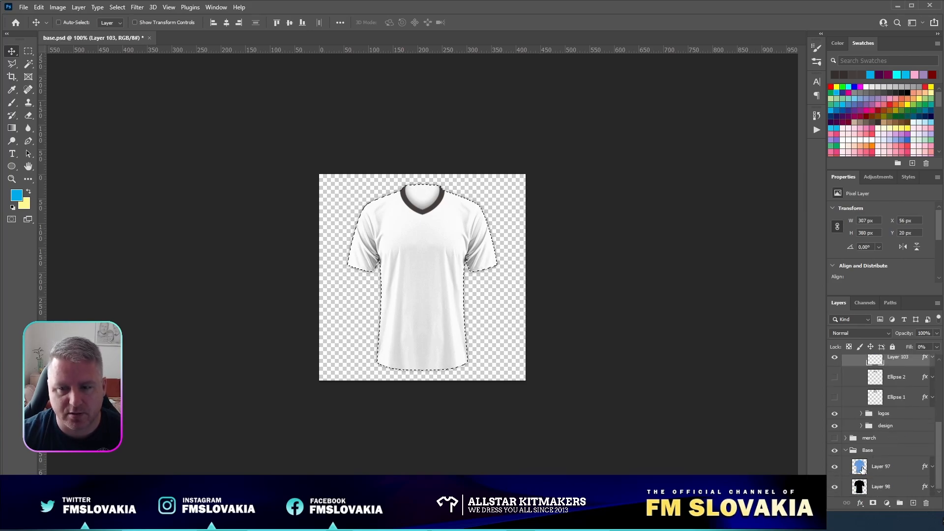
scroll(868, 469, "up", 2)
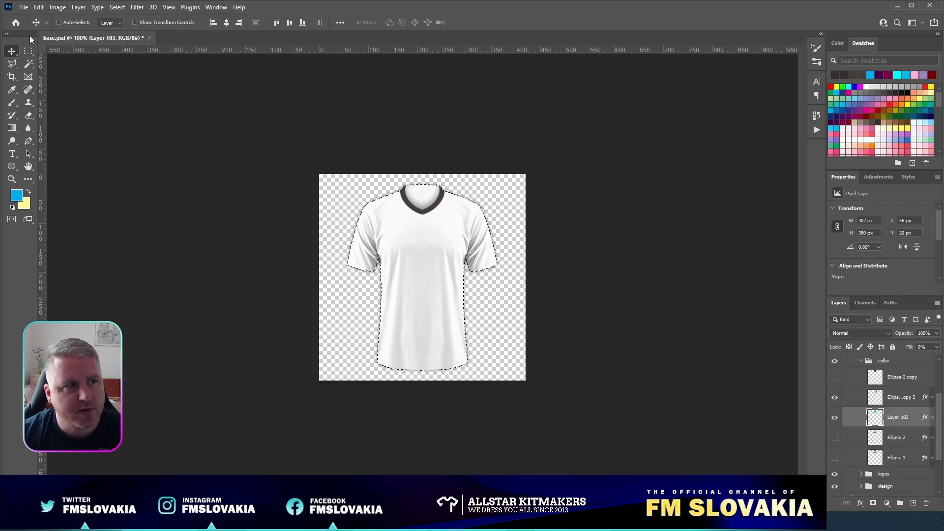
Move the shirt-shaped selection outline 10 px down with the Marquee tool active, and invert the selection.
left_click(28, 51)
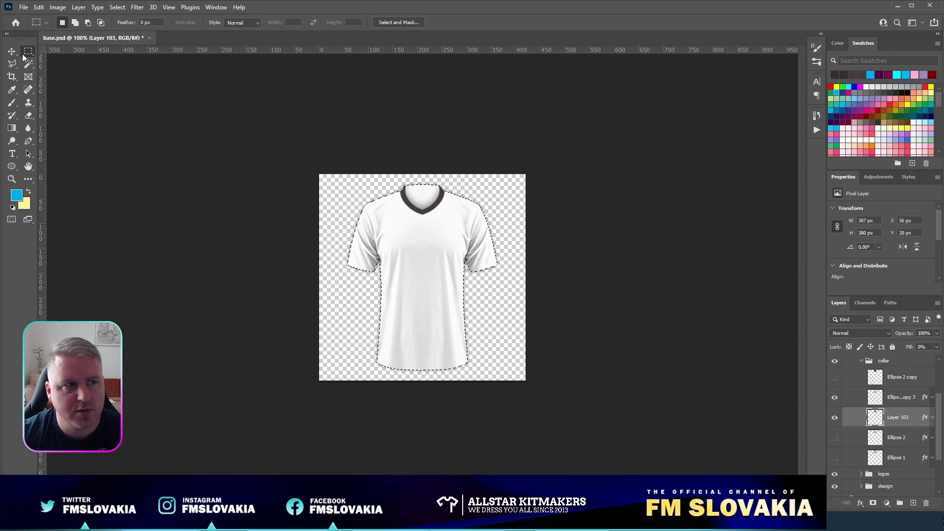
key("shift")
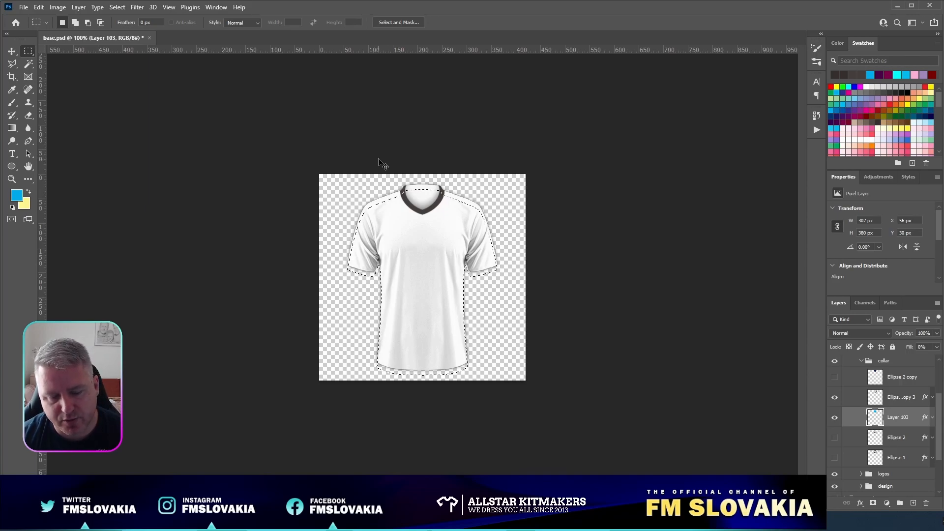
key("ctrl+shift+i")
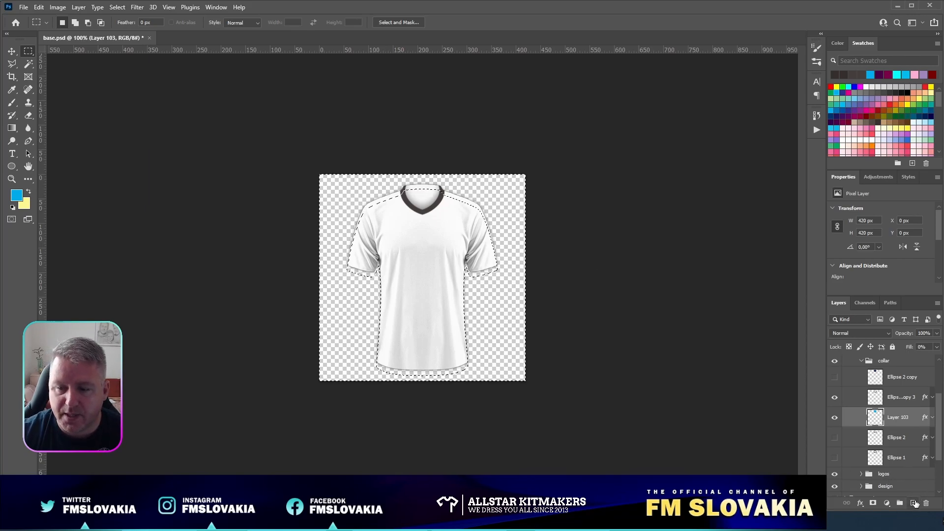
Add a new layer above Layer 103, brush the back collar strip in blue within the selection, and deselect.
left_click(913, 501)
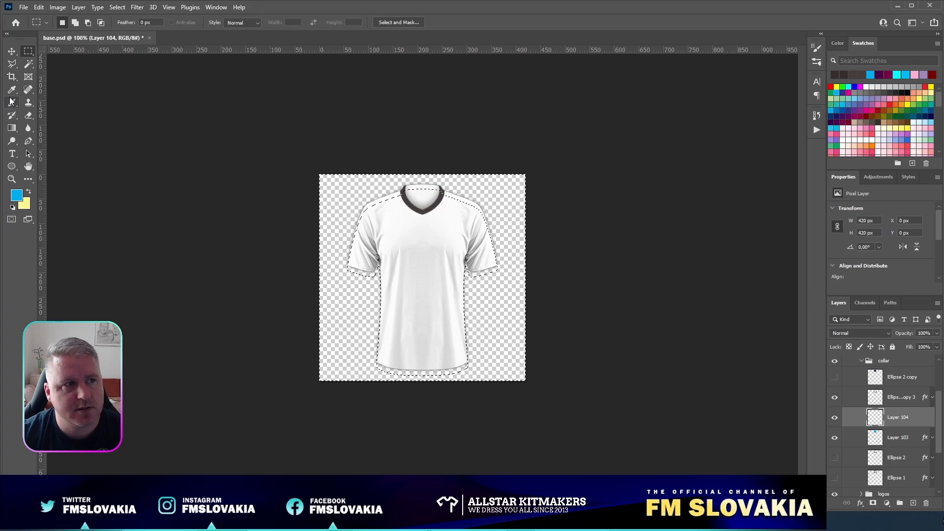
key("b")
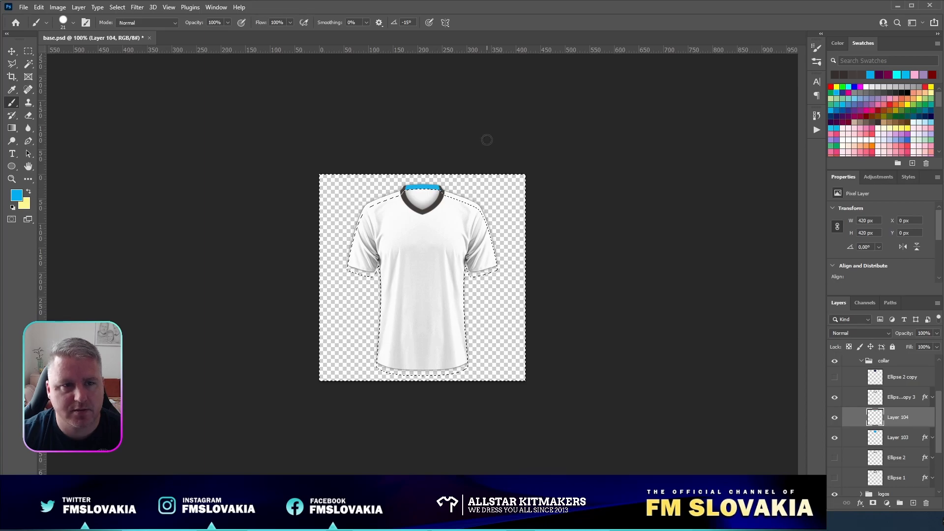
key("ctrl+d")
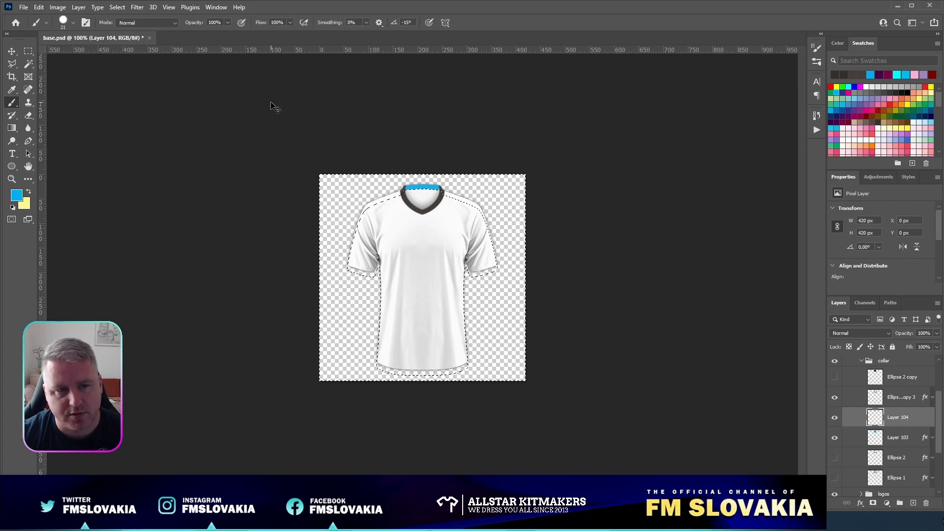
left_click(863, 420, "ctrl")
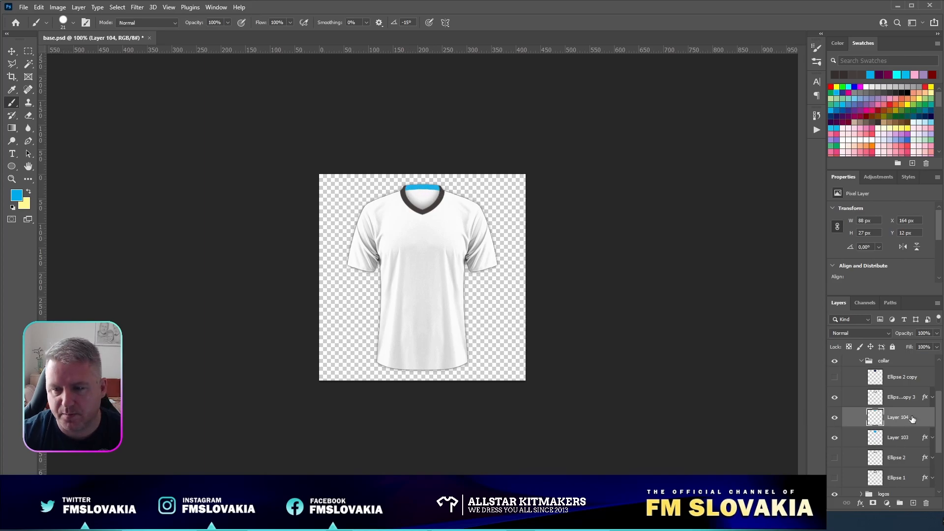
Give the back collar strip a dark brown Color Overlay, a 24% Multiply Outer Glow and a 12% Screen Inner Glow, and collapse its effects.
double_click(923, 419)
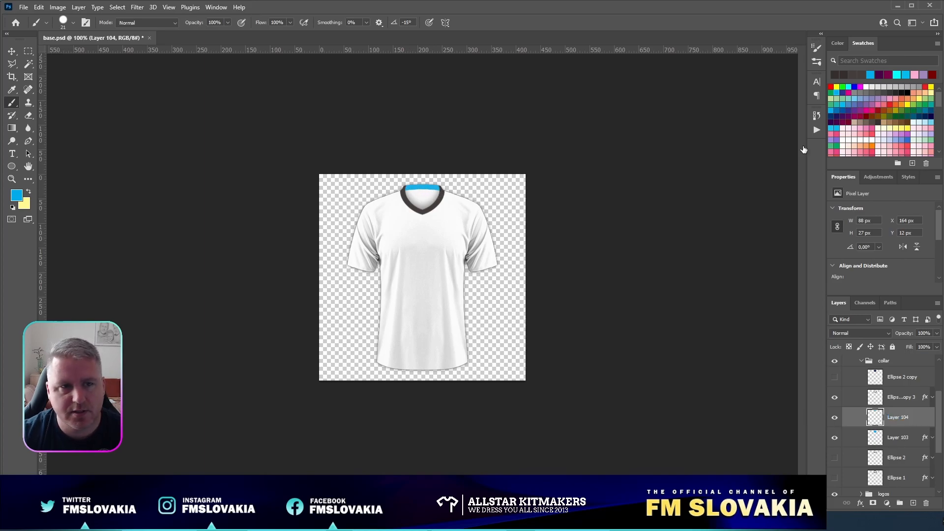
left_click(481, 282)
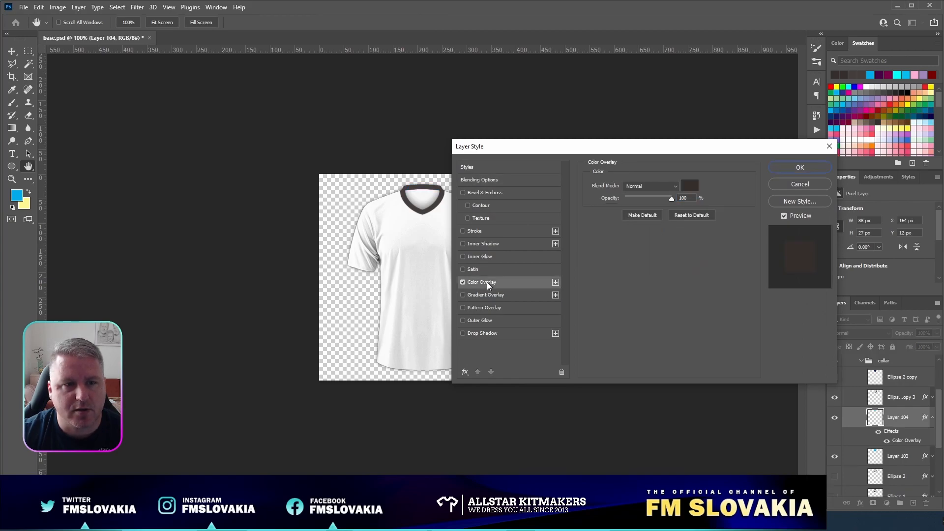
left_click(480, 320)
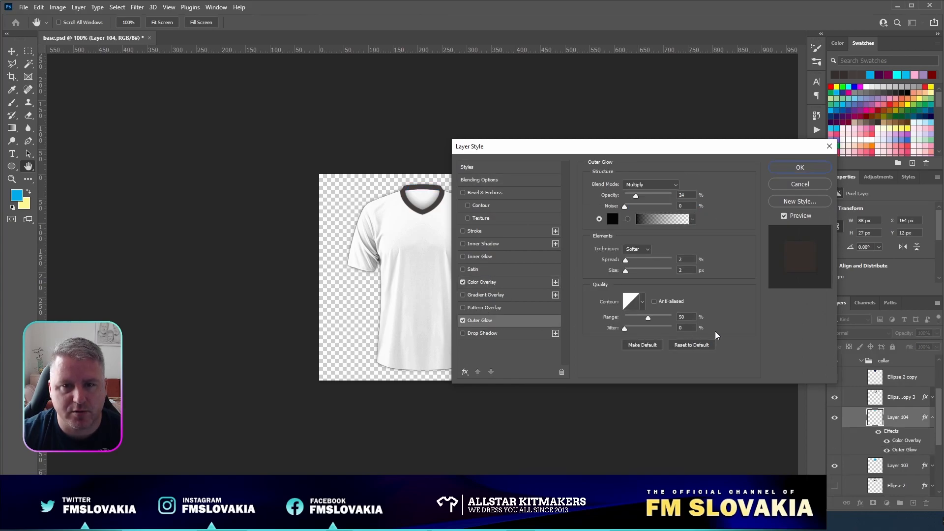
left_click(482, 245)
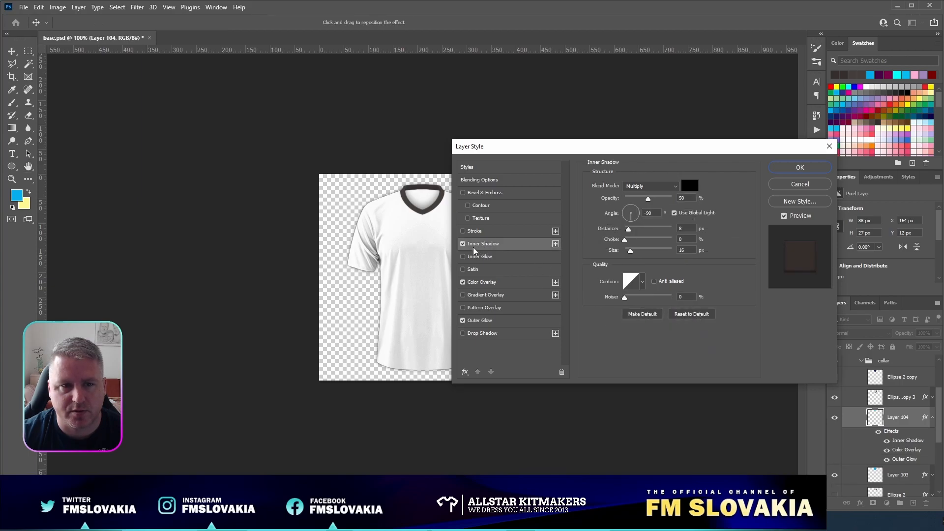
left_click(463, 245)
left_click(462, 256)
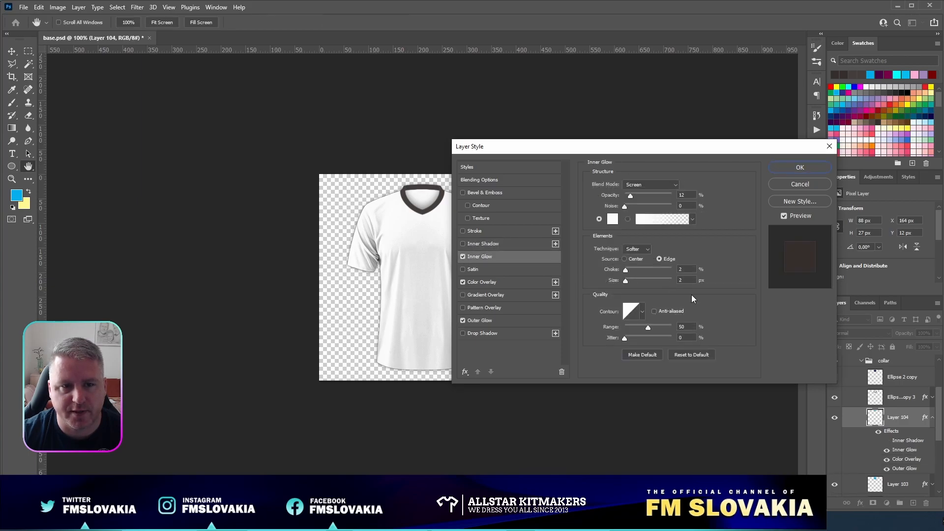
left_click(798, 168)
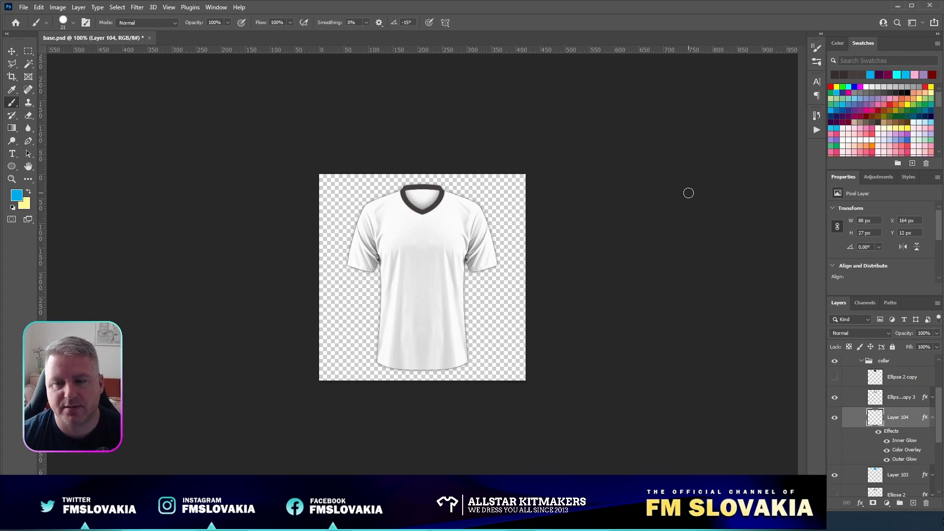
left_click(931, 418)
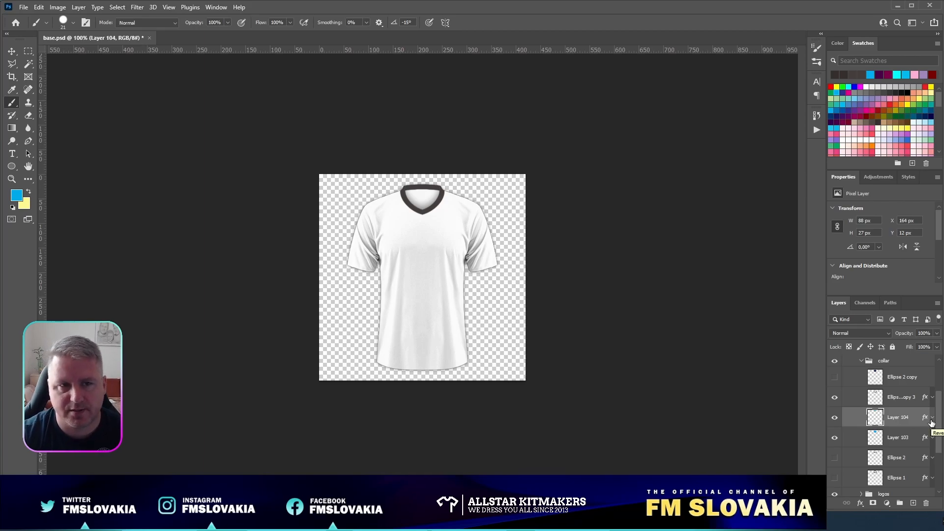
Collapse and hide the collar group, expand the inner design group, and activate the Pen tool.
left_click(861, 361)
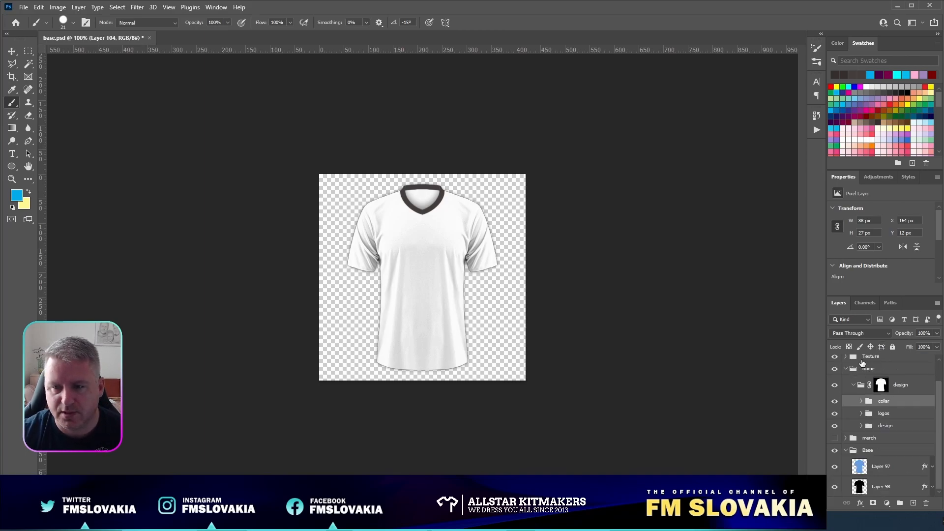
left_click(836, 402)
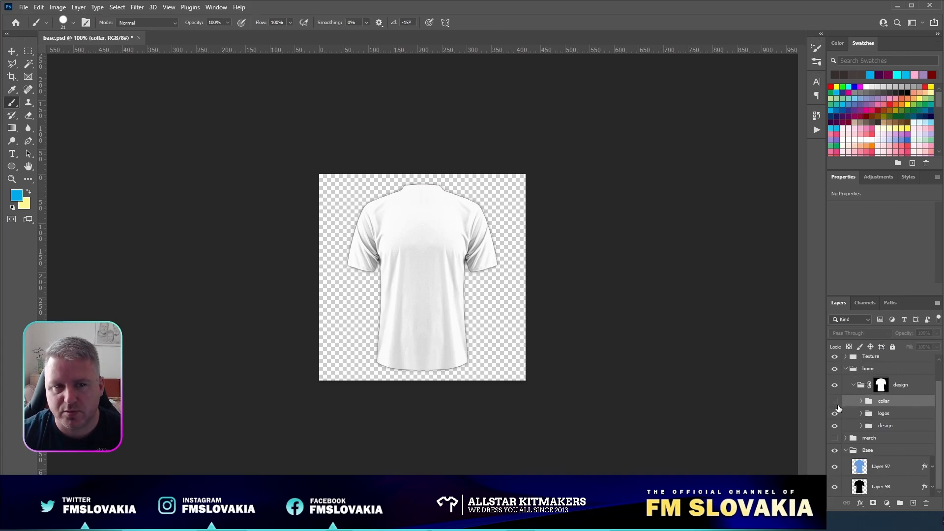
left_click(872, 429)
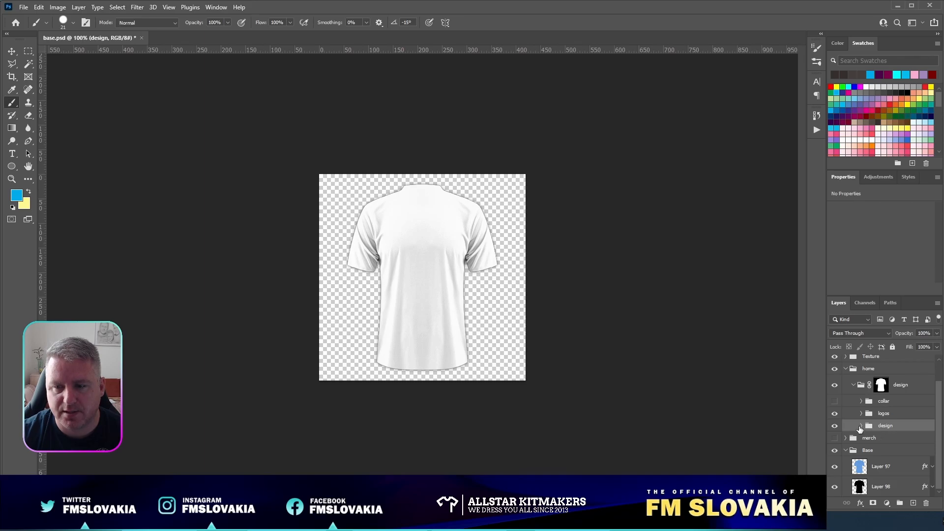
left_click(860, 426)
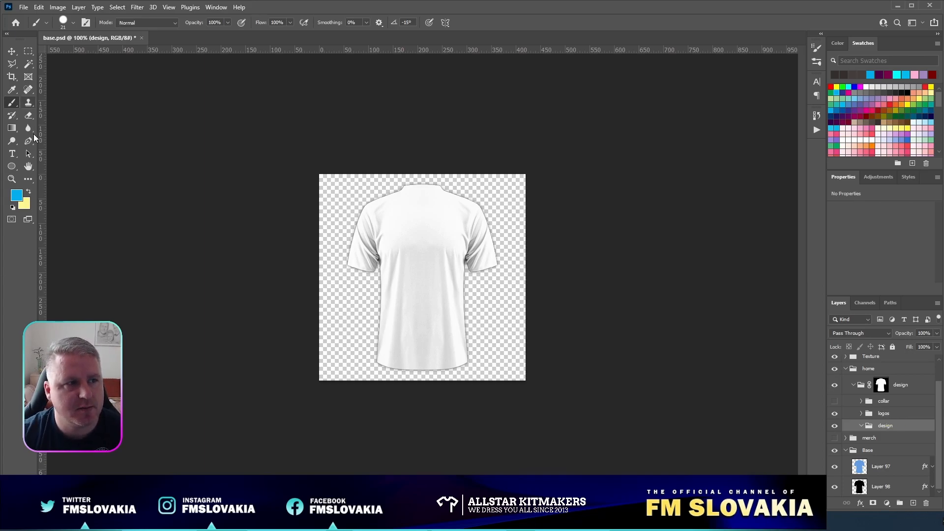
left_click(31, 141)
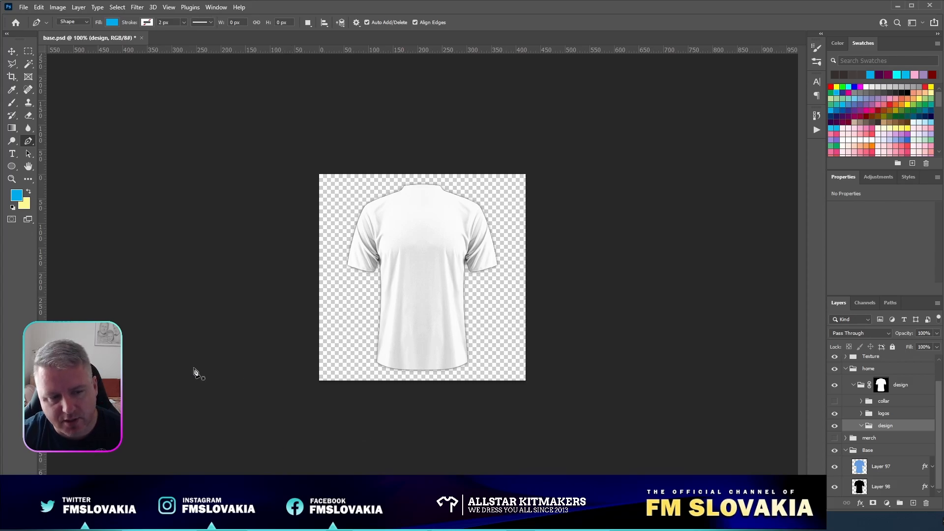
Switch to Firefox and look through the FM Slovakia homepage's kit downloads, add-ons, interviews and kit-making video tutorials.
left_click(319, 521)
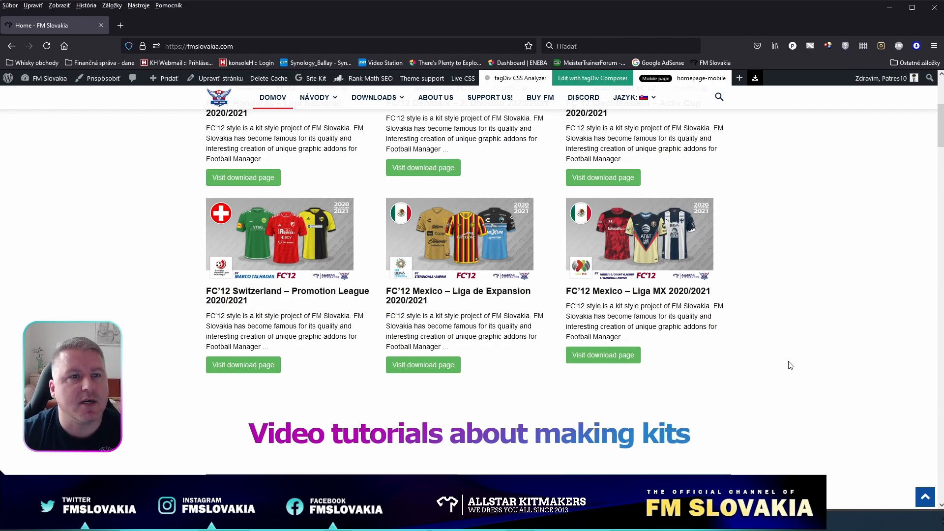
scroll(814, 307, "up", 5)
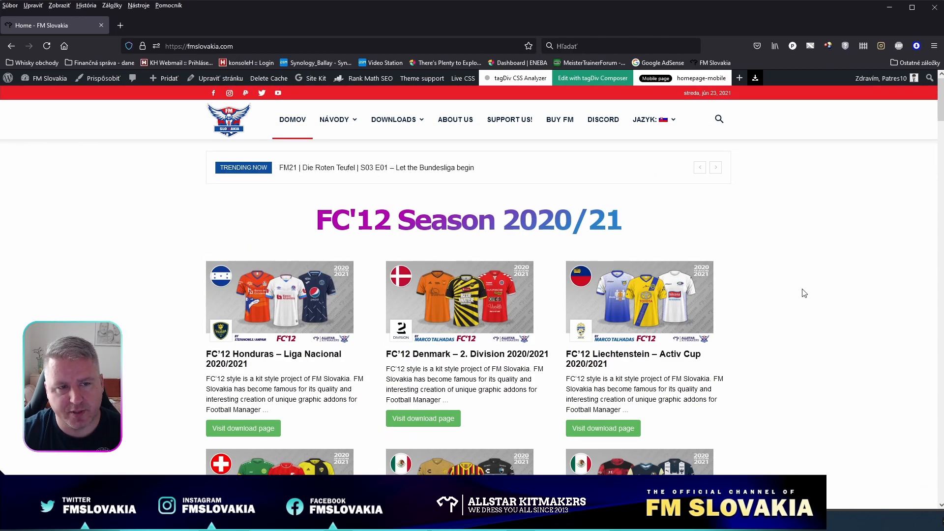
scroll(798, 272, "down", 5)
scroll(799, 271, "down", 5)
scroll(799, 273, "down", 10)
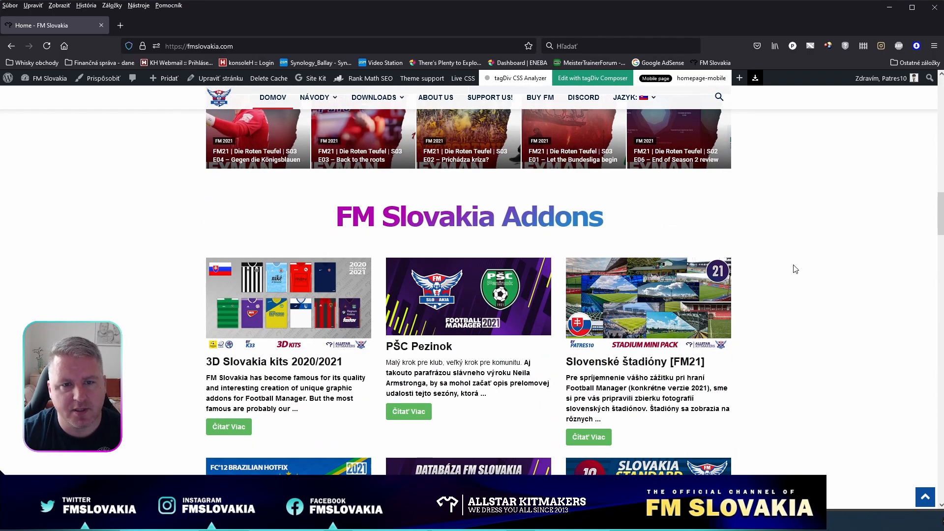
scroll(798, 280, "down", 5)
scroll(796, 285, "down", 7)
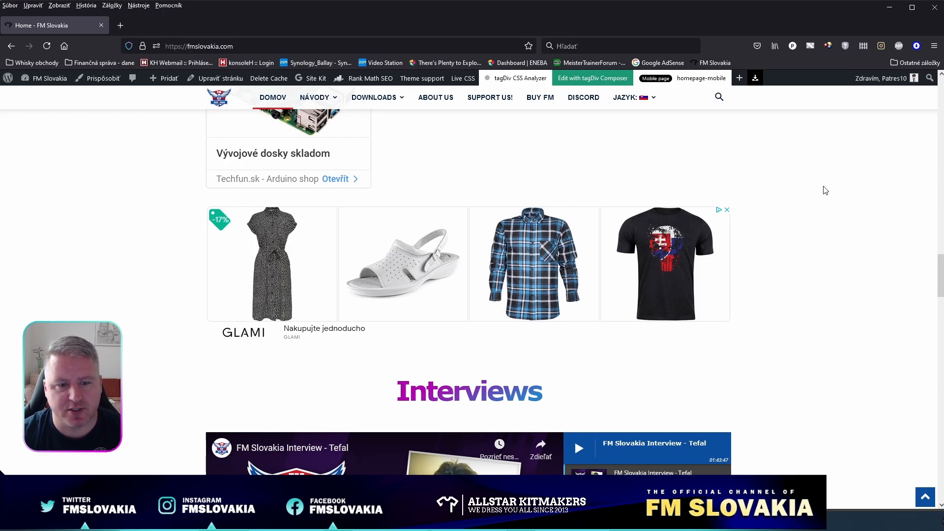
scroll(825, 194, "down", 6)
scroll(825, 216, "up", 10)
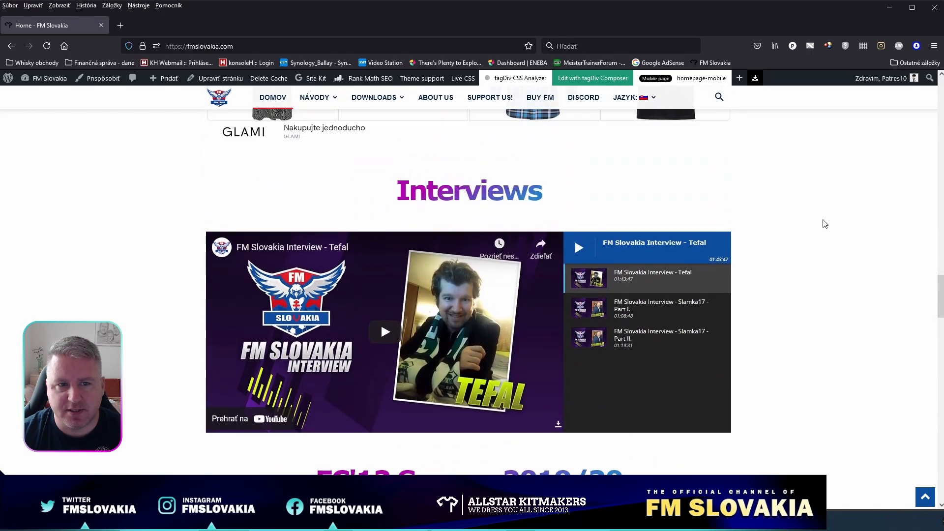
scroll(796, 246, "up", 10)
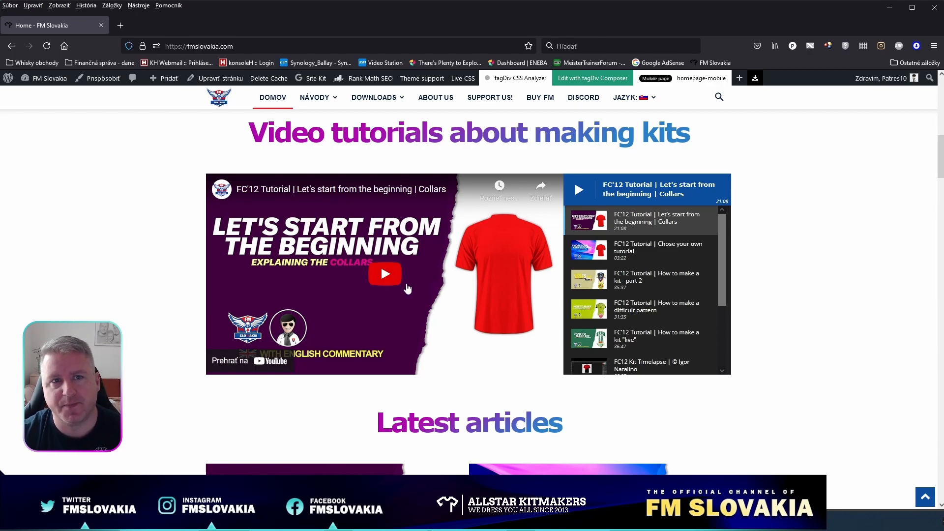
Open Google Images from google.com in a new browser tab and search for "football shirt".
left_click(120, 25)
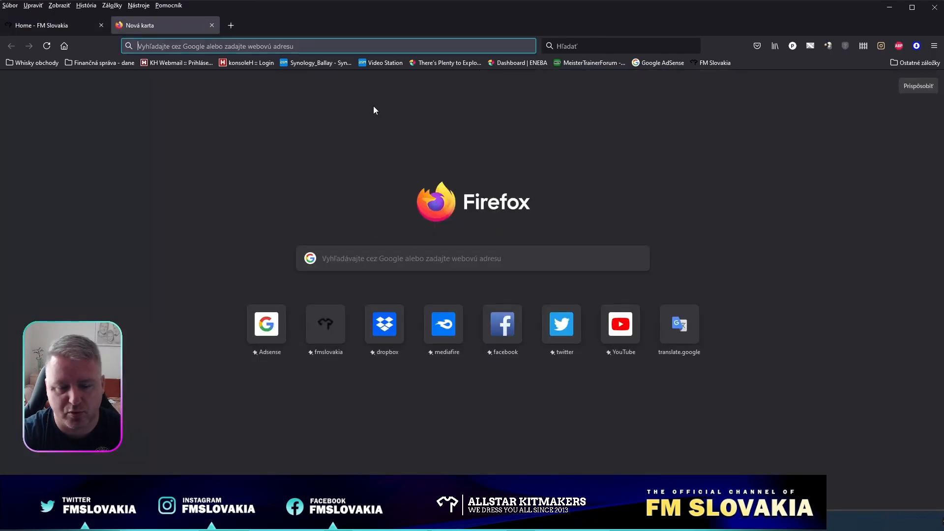
type("google.com")
key("Return")
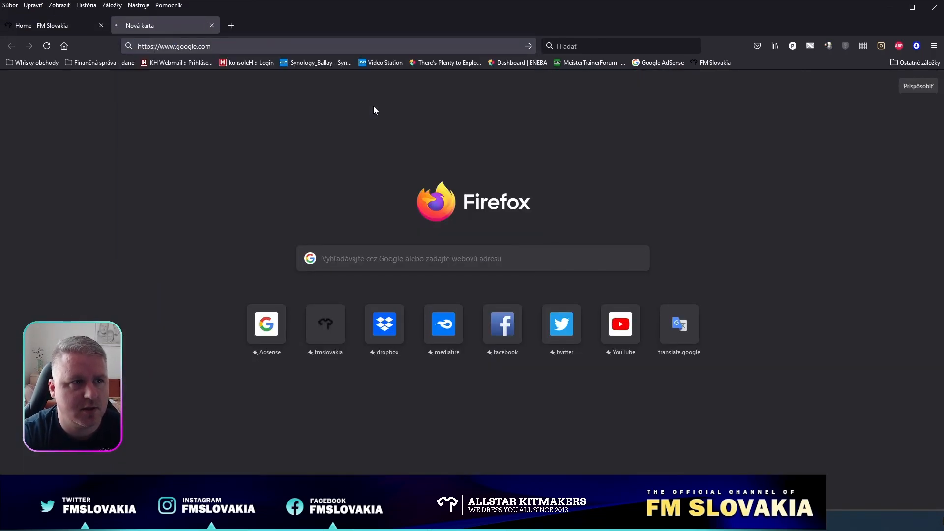
left_click(873, 84)
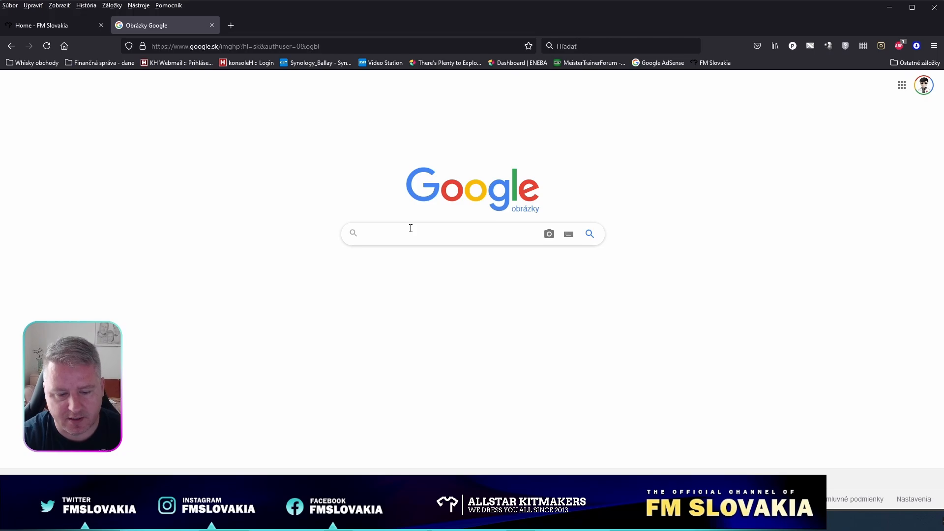
type("football shirt")
key("Return")
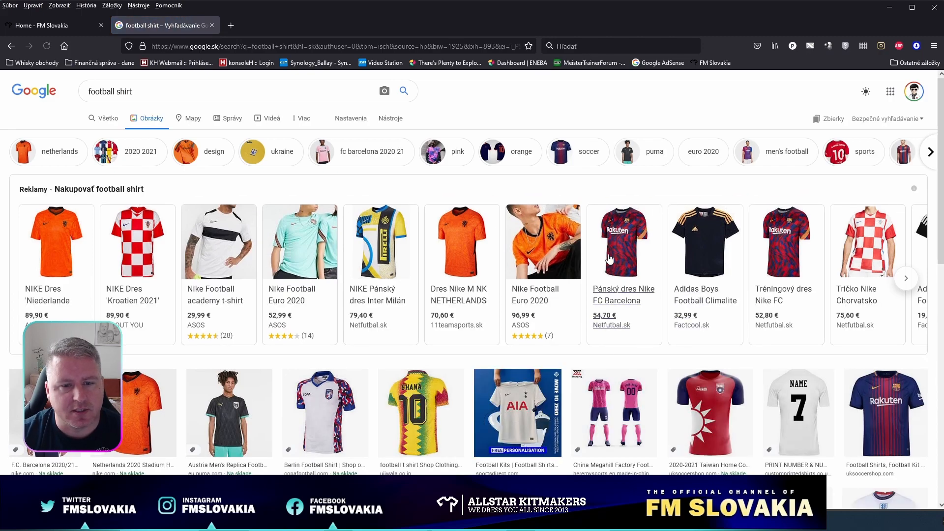
Filter the football shirt images to large size and open the preview of the 2020-2021 Indonesia home shirt.
left_click(377, 121)
left_click(103, 138)
left_click(111, 172)
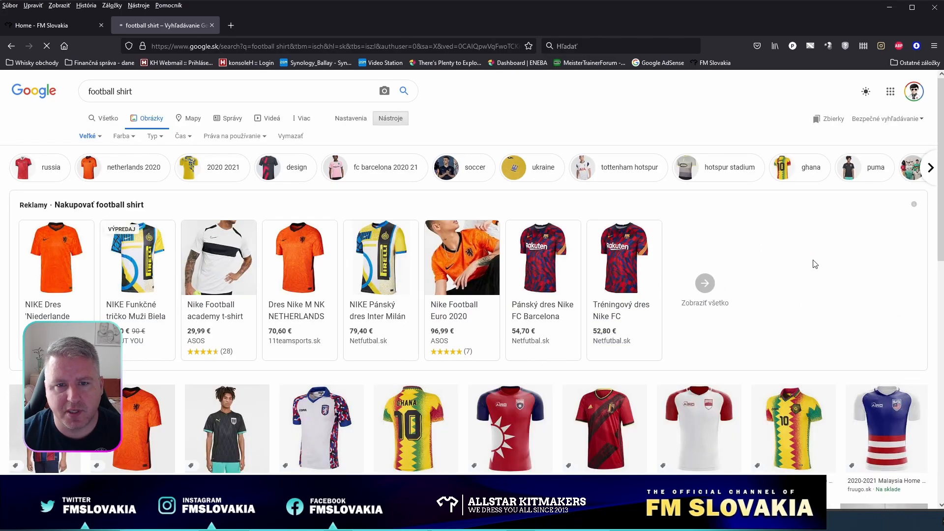
scroll(810, 266, "down", 4)
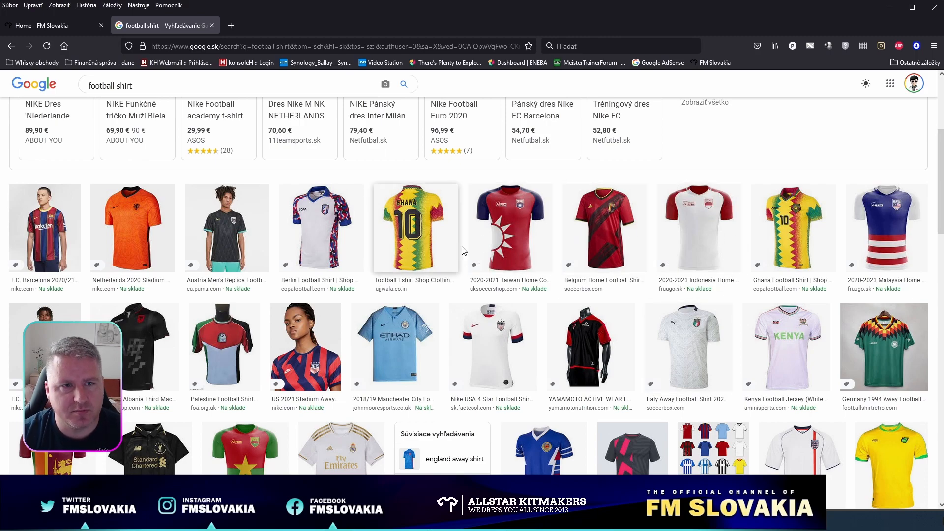
left_click(702, 212)
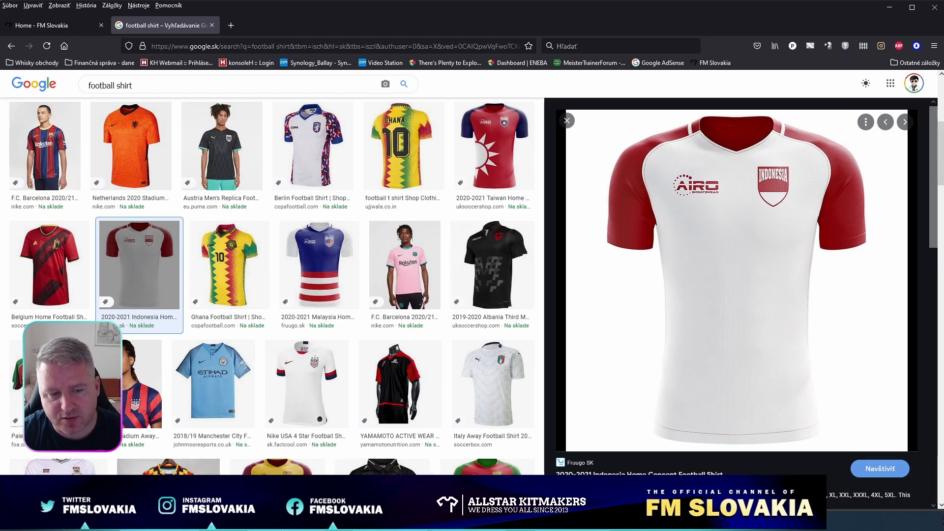
Switch back to Photoshop, display the guides, and make the collar group visible again.
left_click(382, 520)
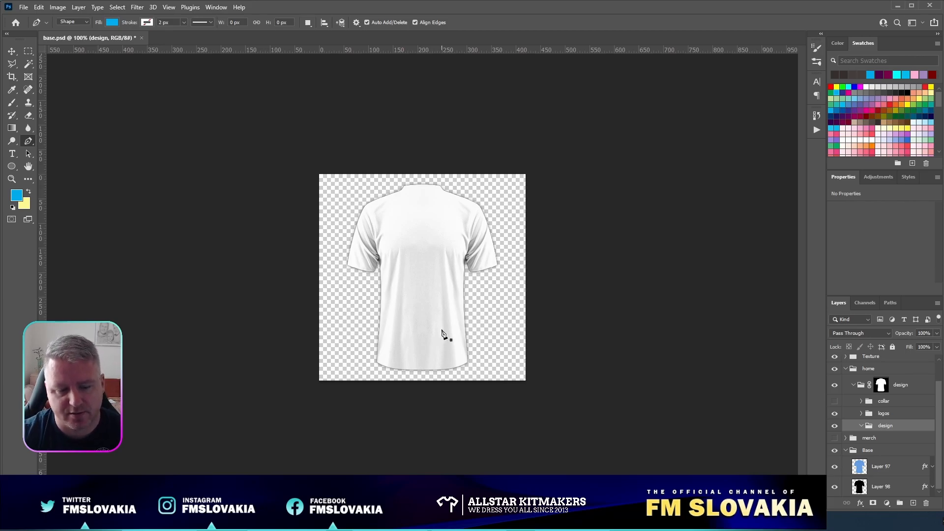
key("ctrl+semicolon")
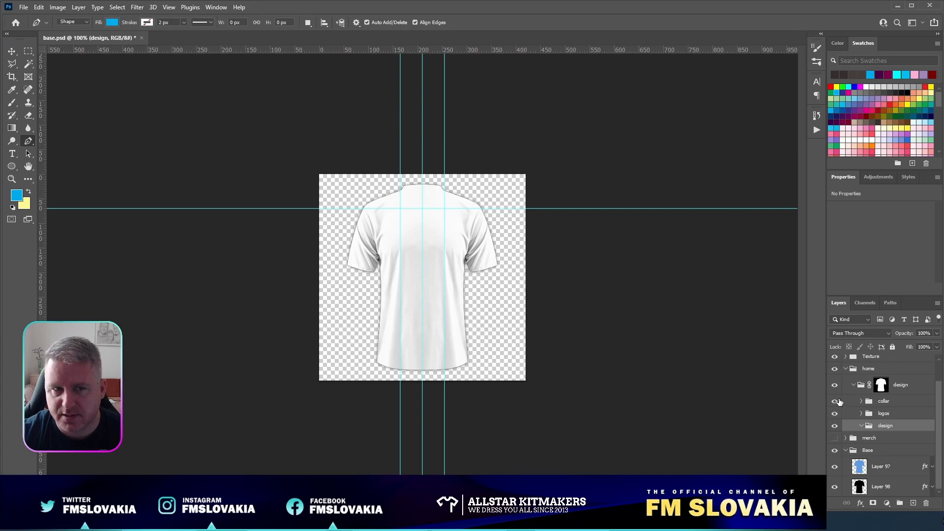
left_click(834, 401)
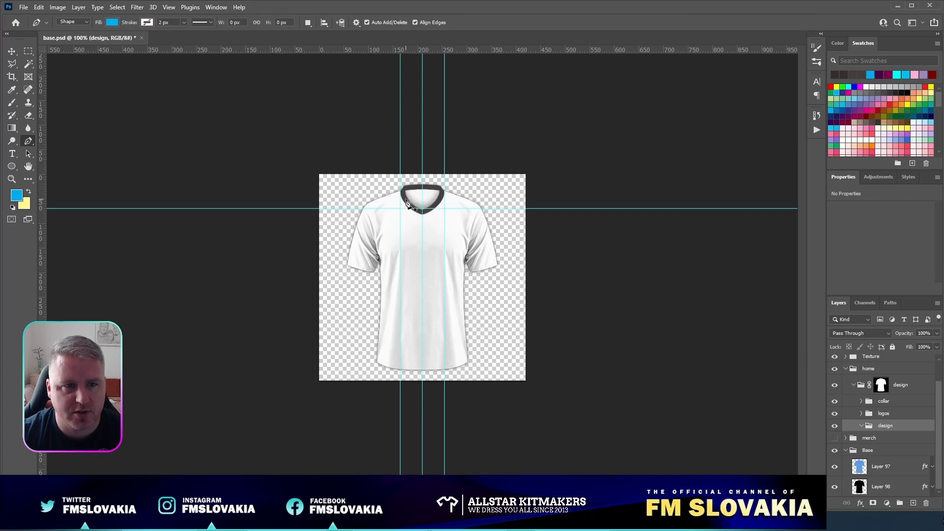
Add a horizontal guide across the collar, slightly above the existing horizontal guide.
left_click_drag(457, 50, 492, 202)
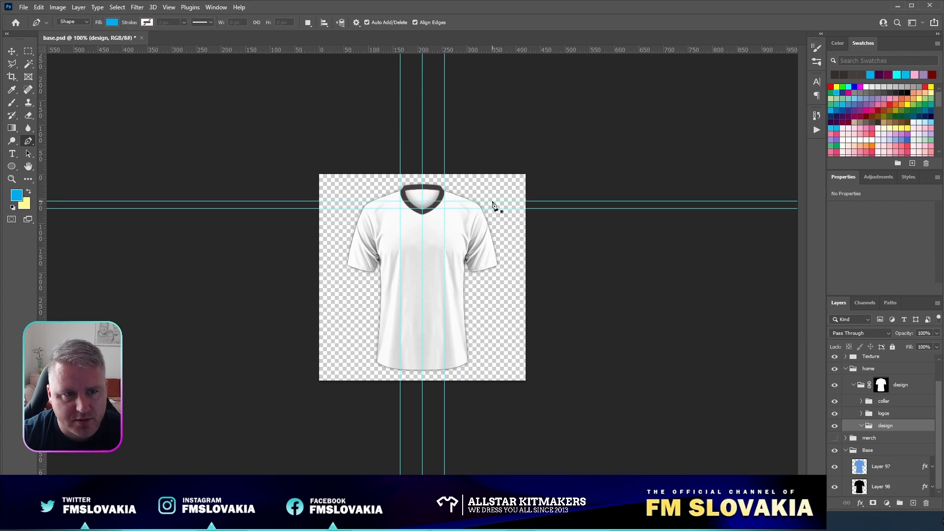
left_click(400, 201)
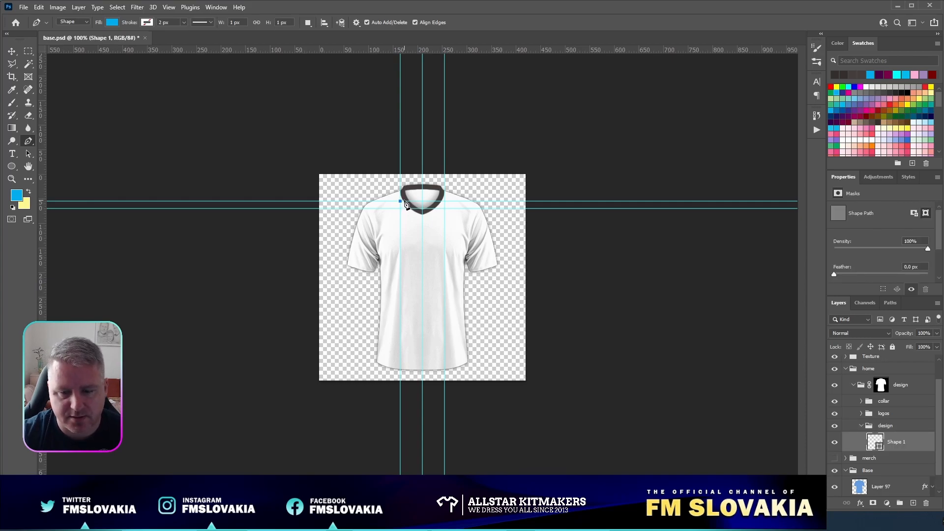
key("ctrl+z")
Draw the curved raglan seam of a blue shape with the Pen tool, from the collar's left edge down to the left armpit.
key("ctrl+plus")
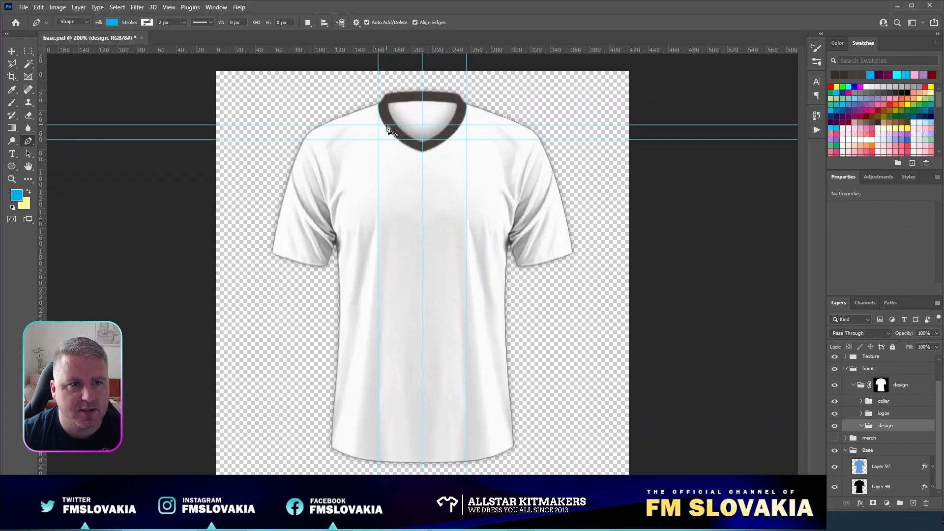
left_click(386, 128)
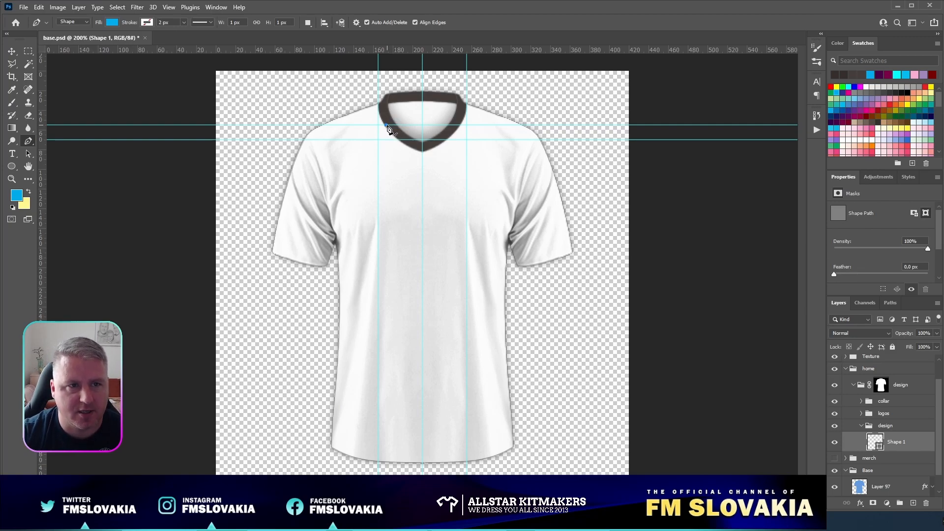
left_click(386, 125)
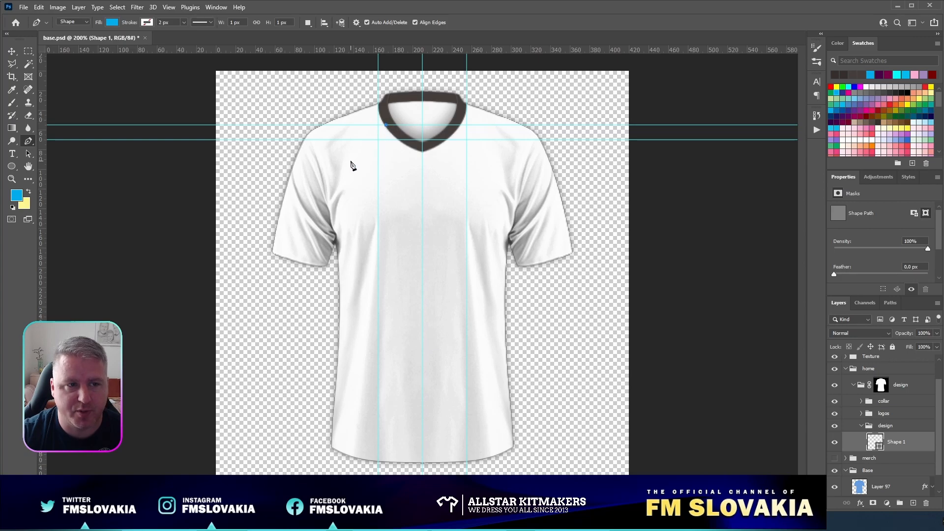
left_click(327, 198)
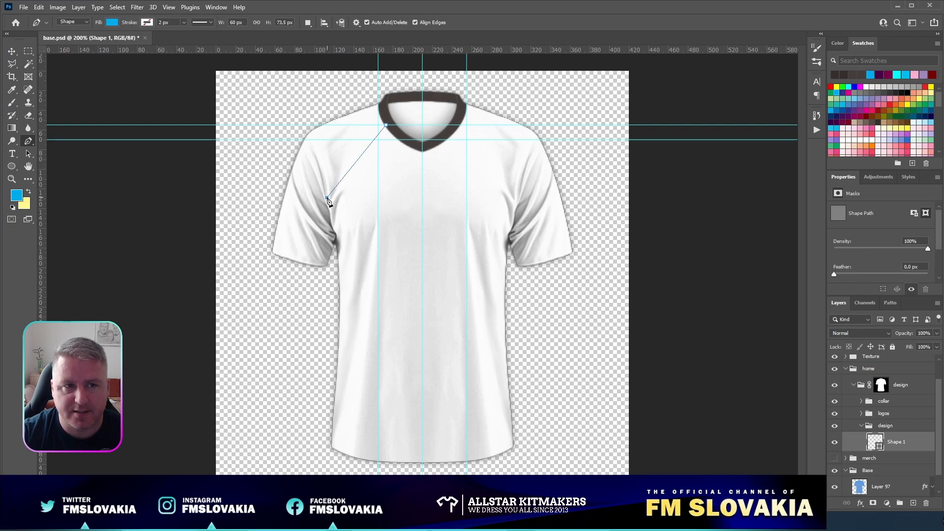
left_click_drag(327, 199, 343, 269)
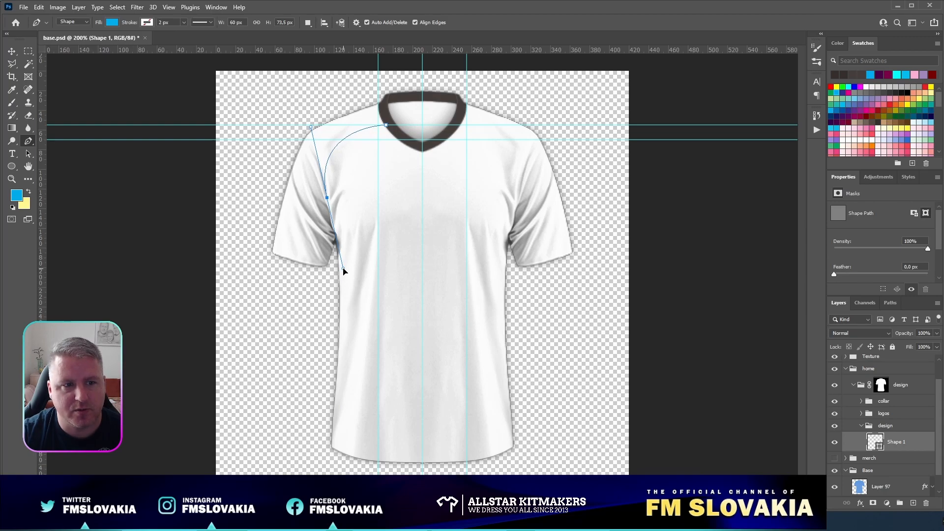
left_click_drag(343, 270, 342, 270)
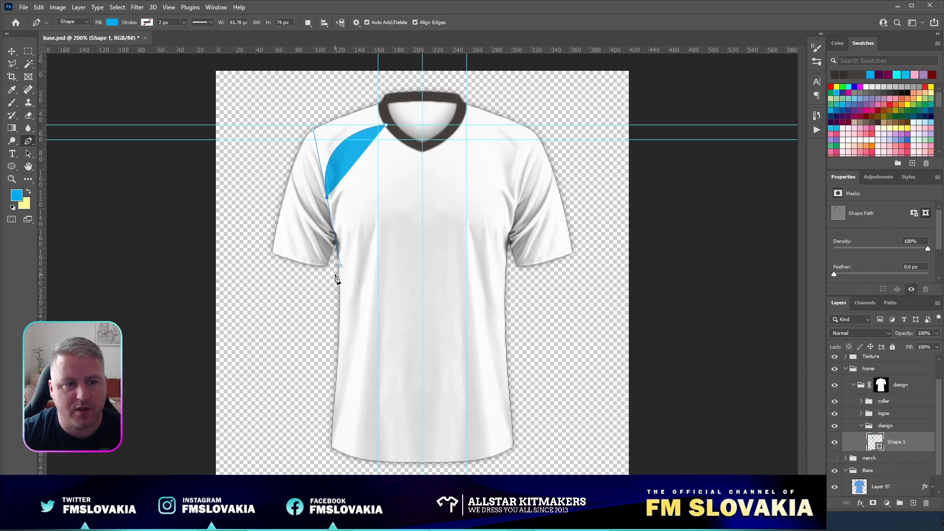
left_click(337, 241)
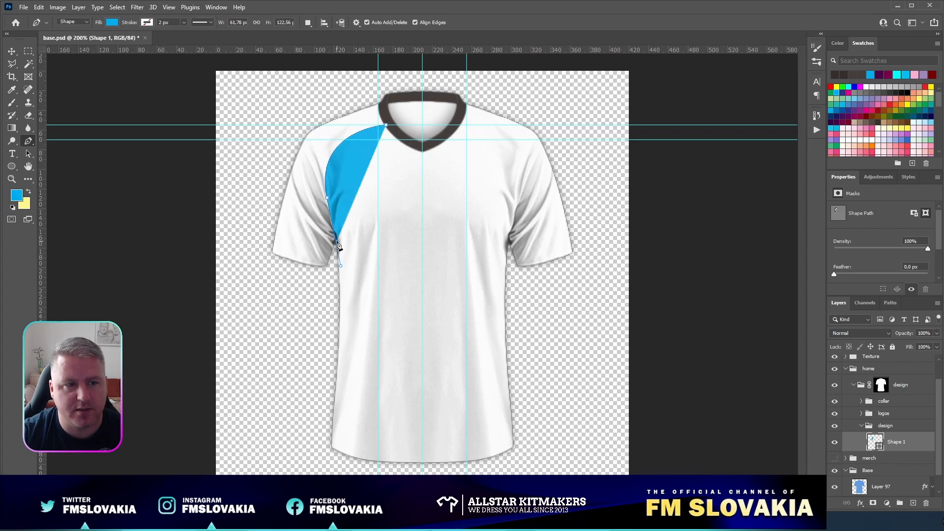
Continue the shape's outline loosely around the outside of the left sleeve and shoulder, and close it at the collar.
left_click_drag(338, 246, 326, 286)
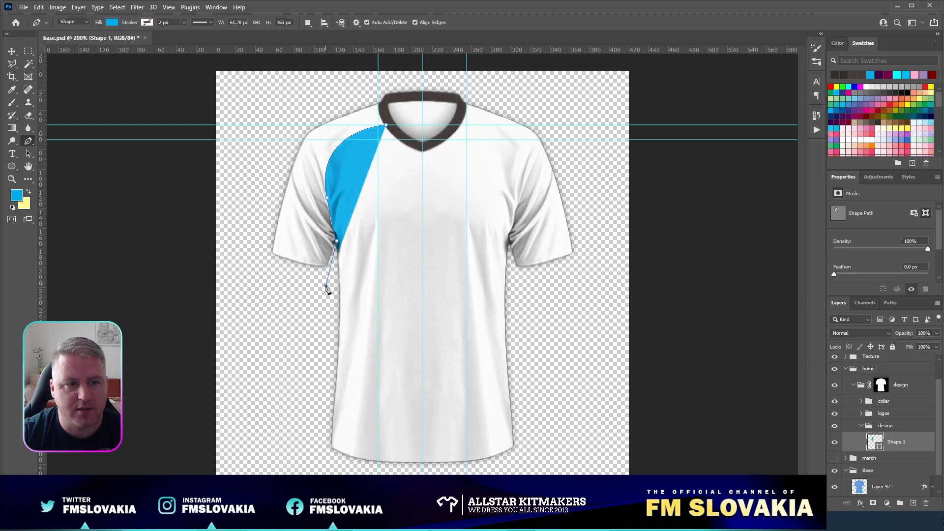
left_click(251, 267)
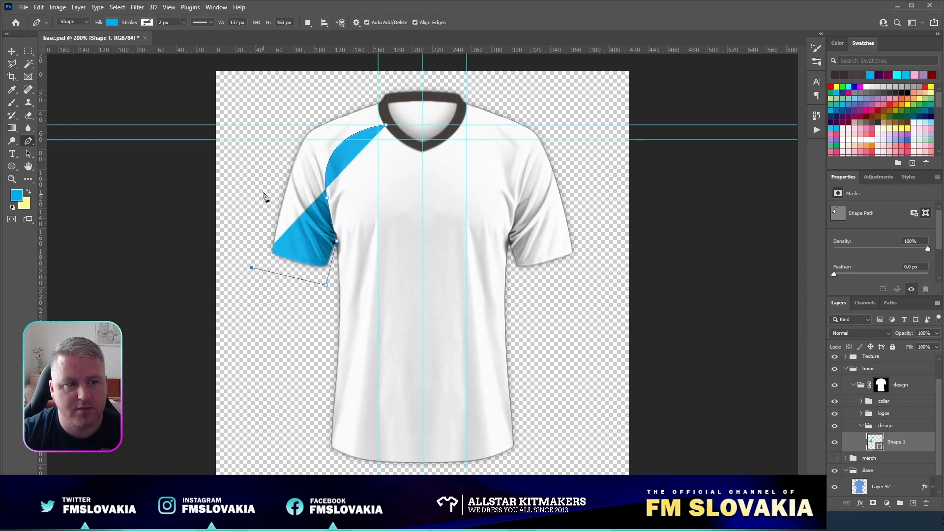
left_click(267, 163)
left_click(314, 92)
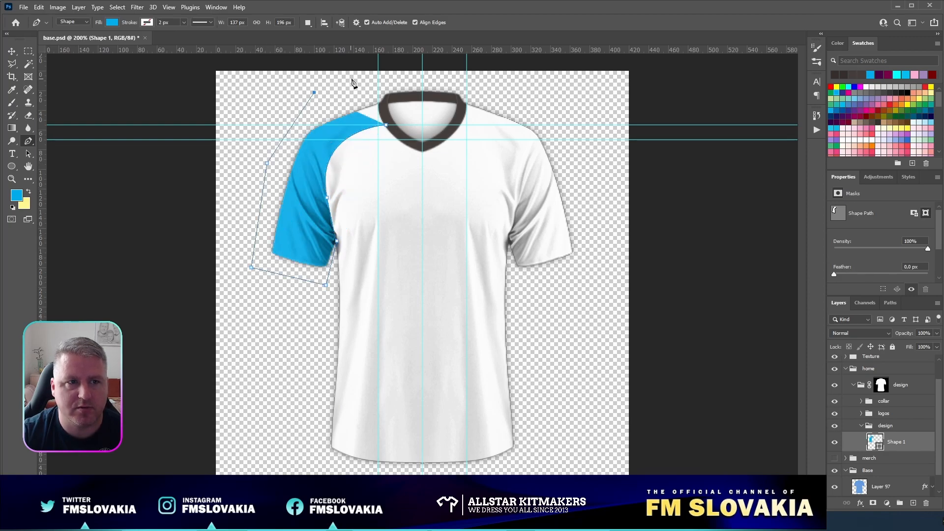
left_click(374, 78)
left_click(384, 104)
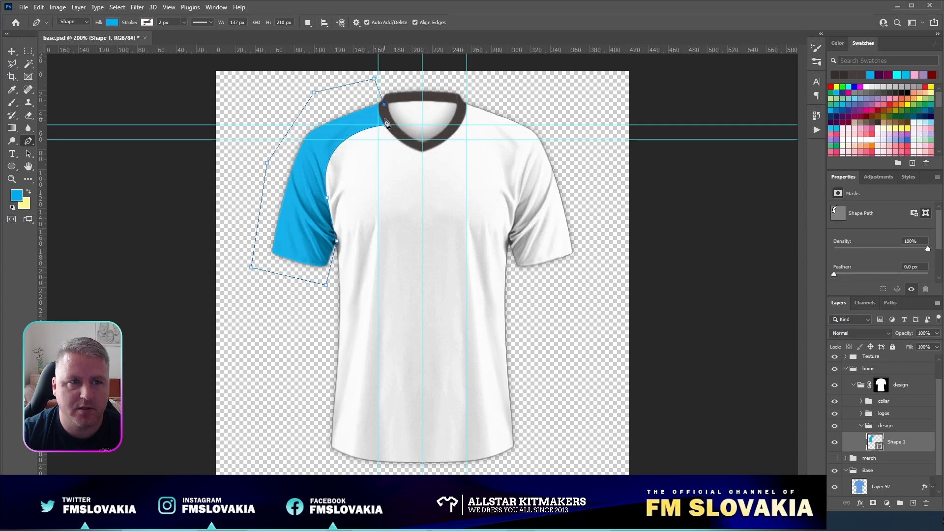
left_click(388, 128)
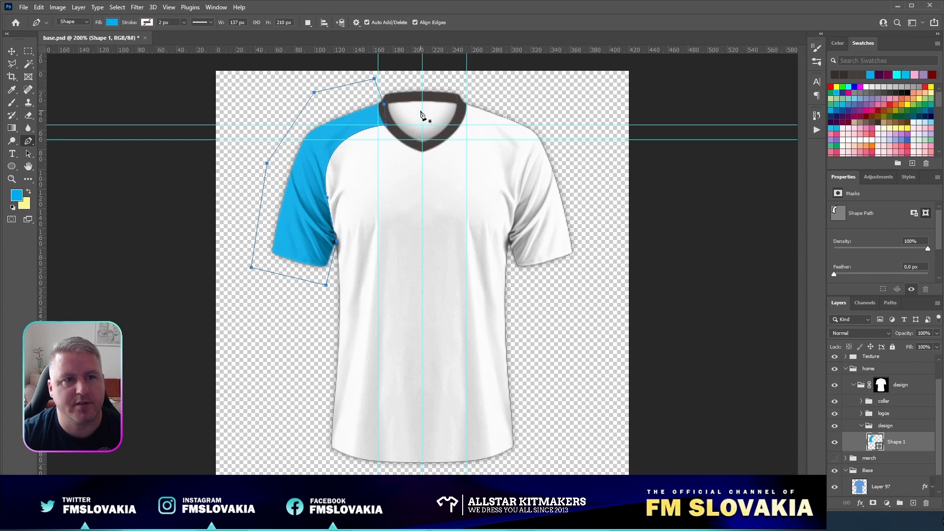
left_click(12, 51)
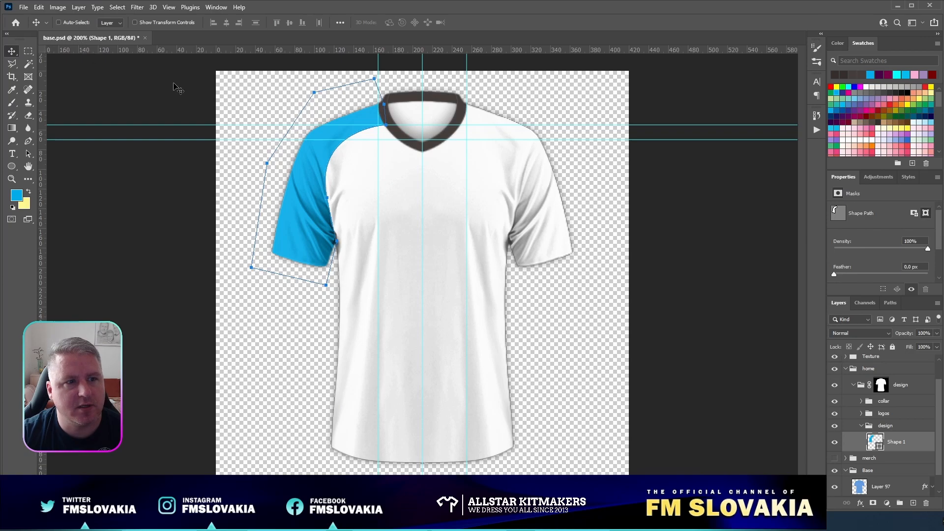
Select the inner design group and check the Indonesia reference shirt in Firefox before returning to Photoshop.
left_click(894, 425)
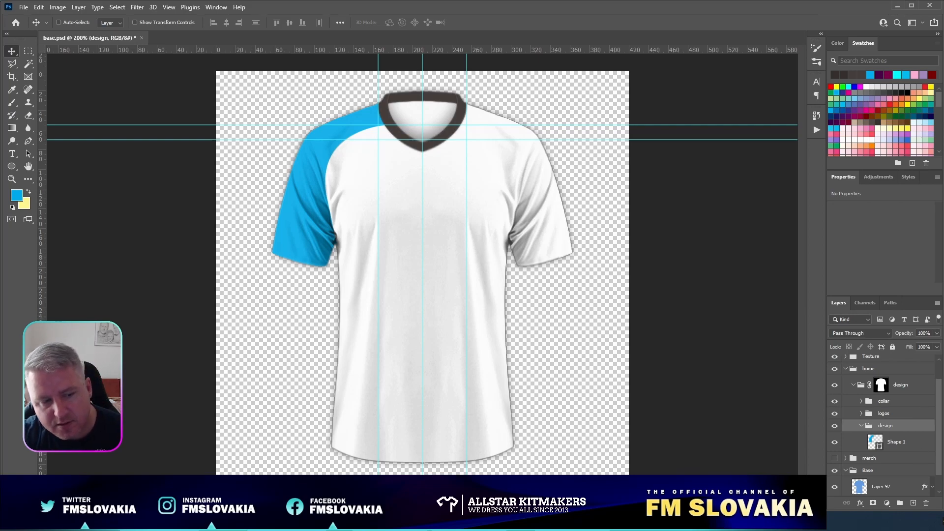
key("alt+Tab")
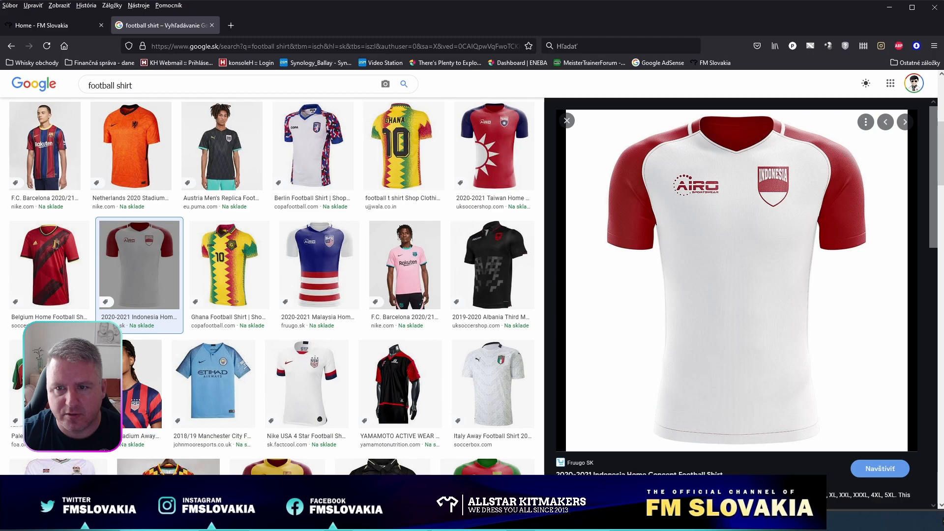
key("alt+Tab")
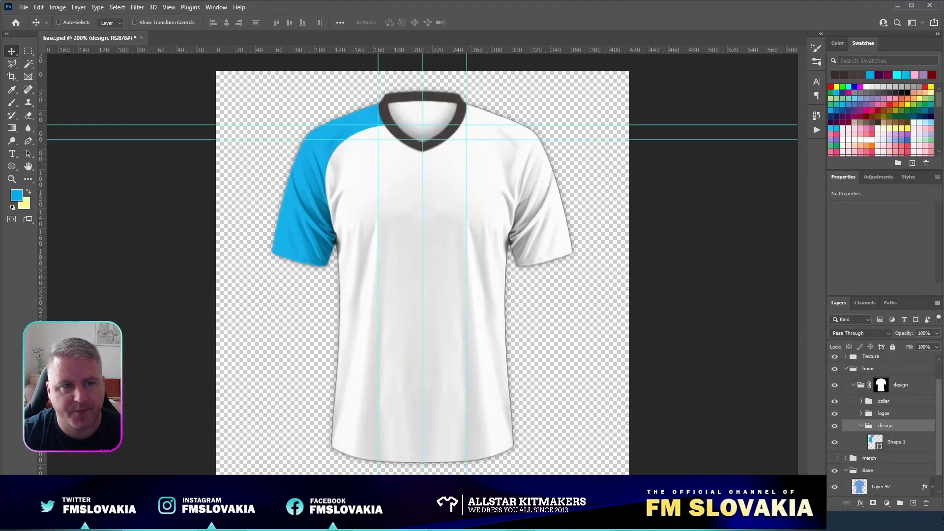
Duplicate the blue sleeve shape layer and flip the copy horizontally.
left_click(919, 448)
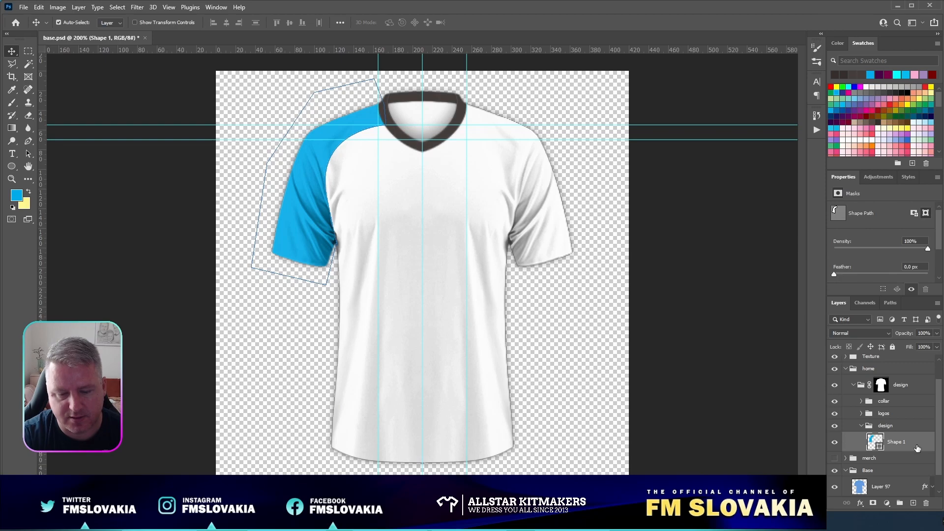
key("ctrl+j")
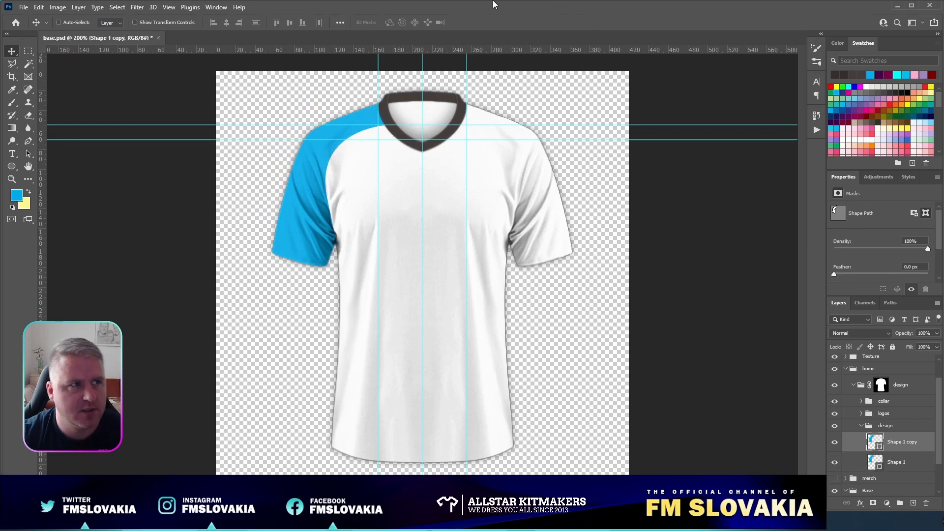
left_click(39, 6)
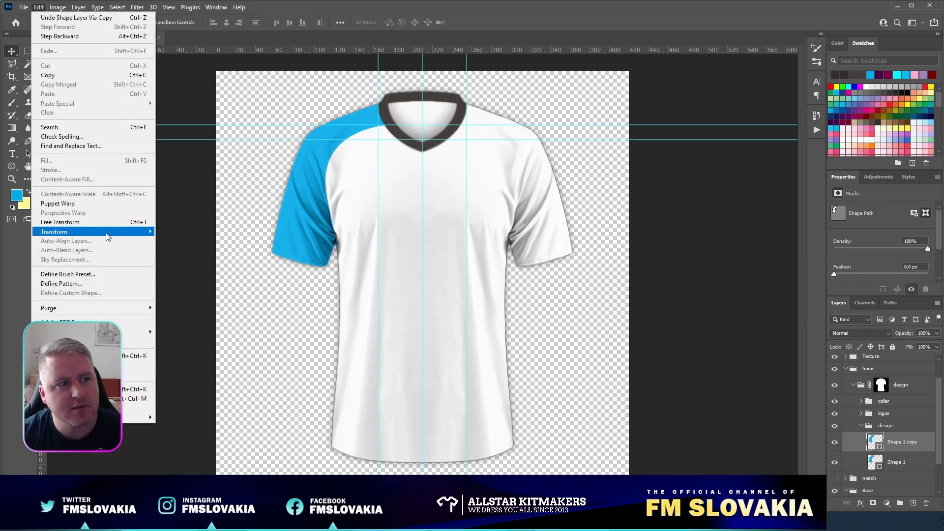
mouse_move(106, 232)
left_click(231, 398)
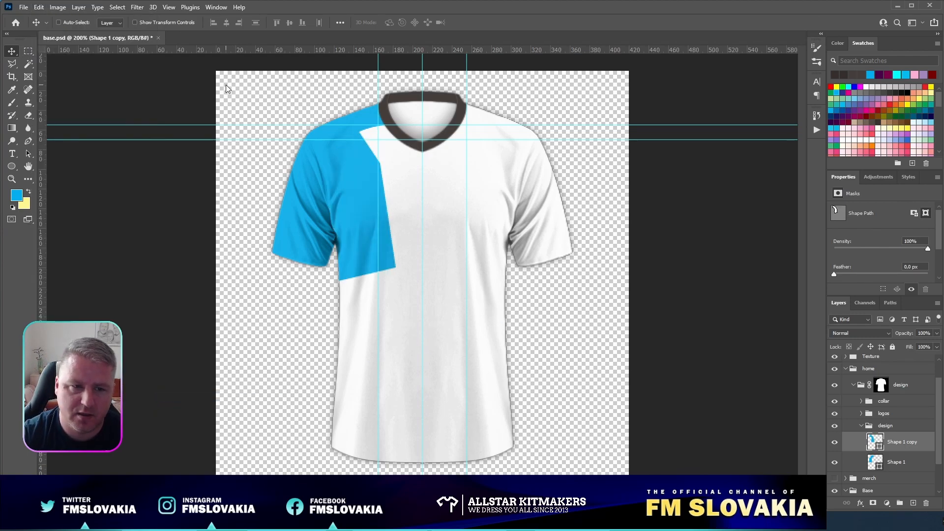
Move the flipped copy horizontally onto the right sleeve so that it mirrors the left one.
key("shift+Right")
key("shift+Right")
key("shift+Right")
key("shift+Right")
key("shift+Right")
key("shift+Right")
key("shift+Right")
key("shift+Right")
key("shift+Right")
key("shift+Right")
key("shift+Right")
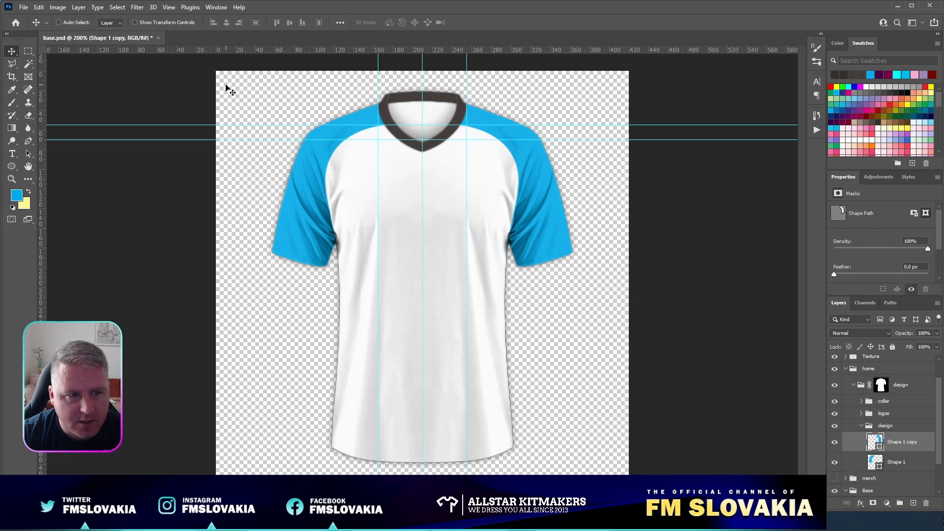
key("Right")
key("Left")
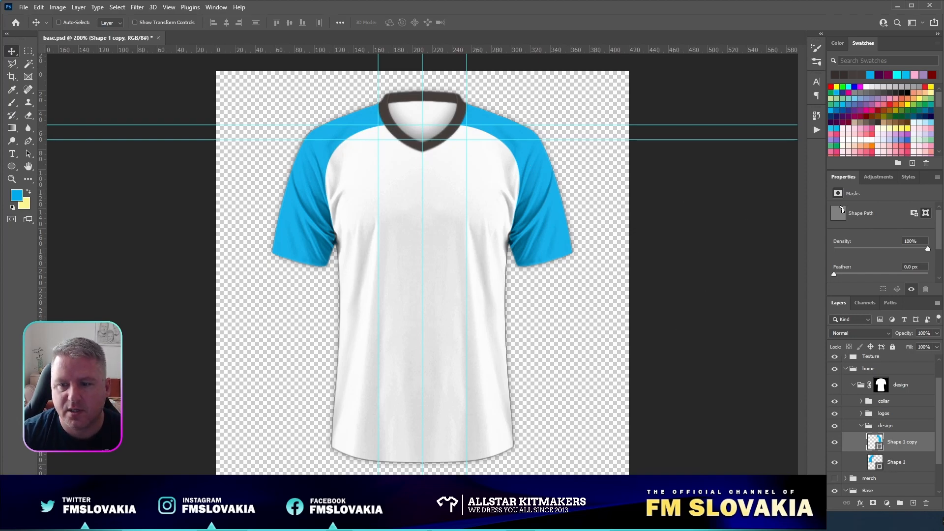
Merge the two sleeve shape layers into a single shape layer.
left_click(912, 463, "ctrl")
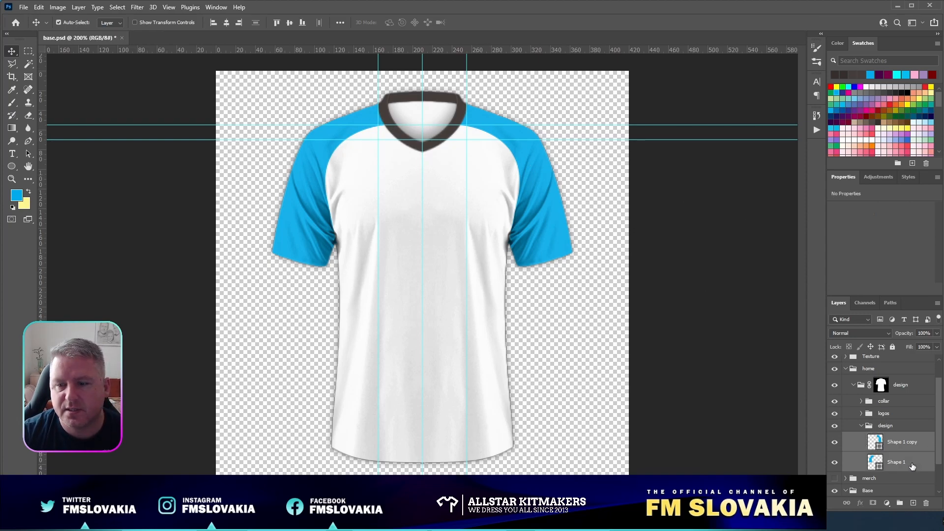
right_click(910, 462)
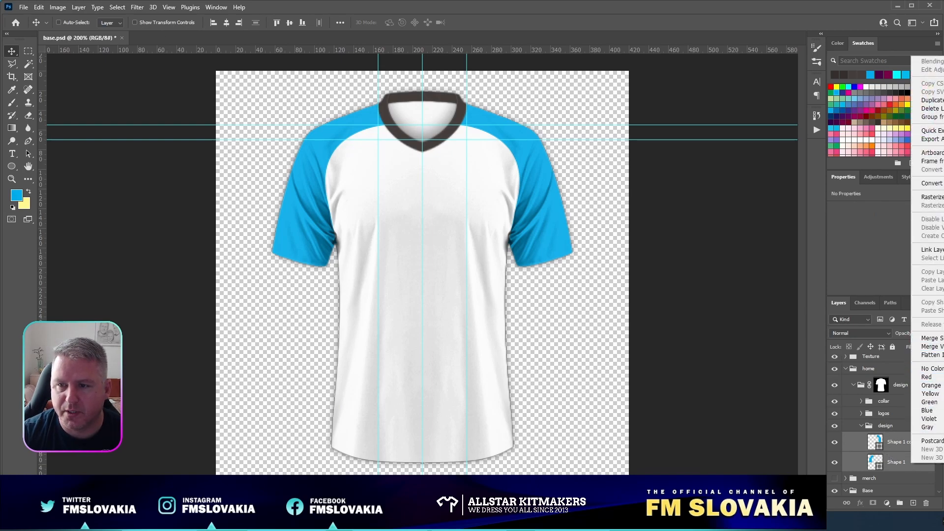
left_click(930, 337)
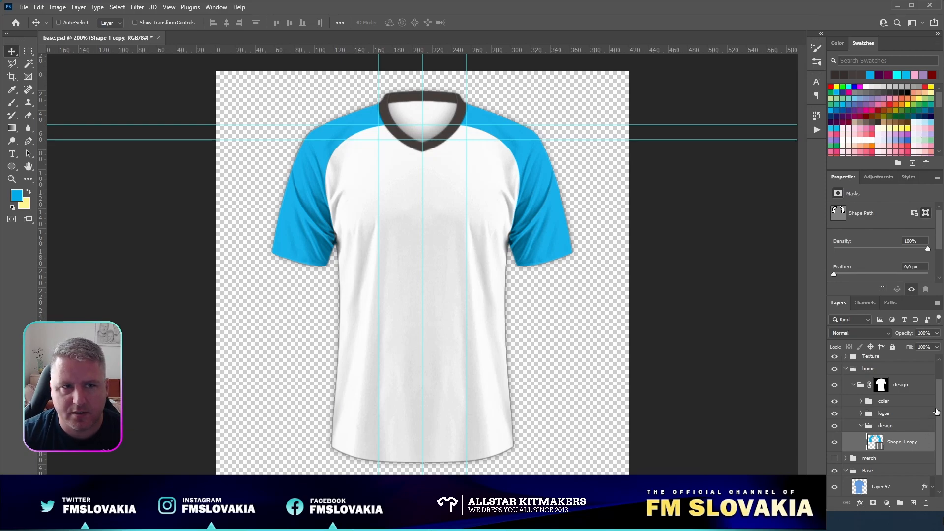
Add Color Overlay, Outer Glow and Inner Glow effects to the merged sleeve layer.
double_click(926, 442)
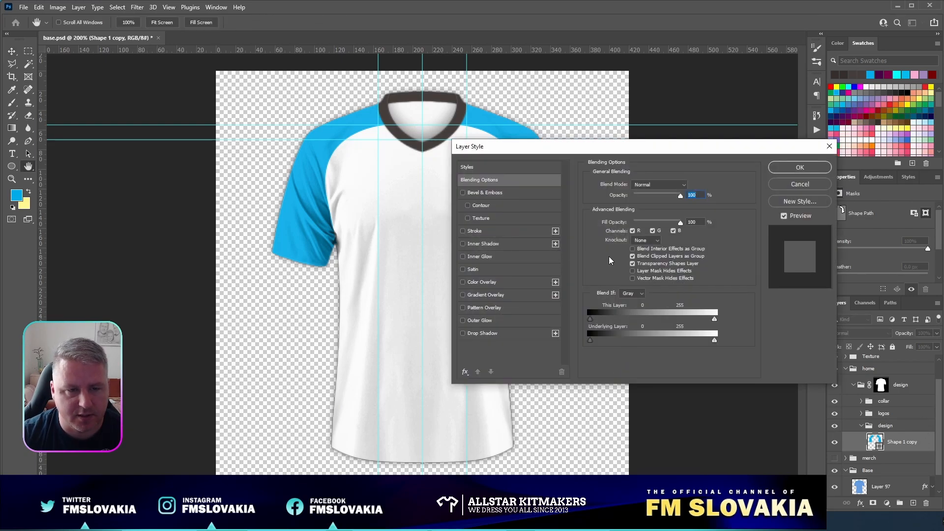
left_click(474, 281)
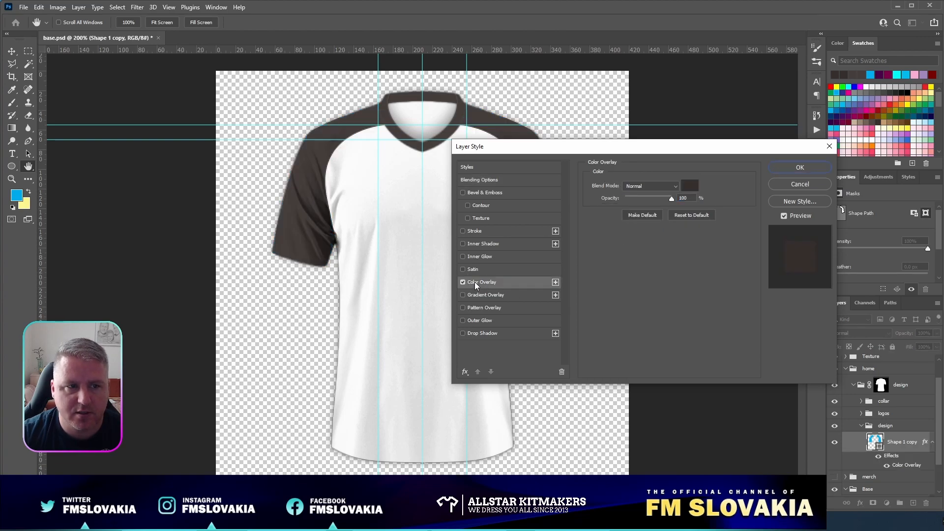
left_click(485, 320)
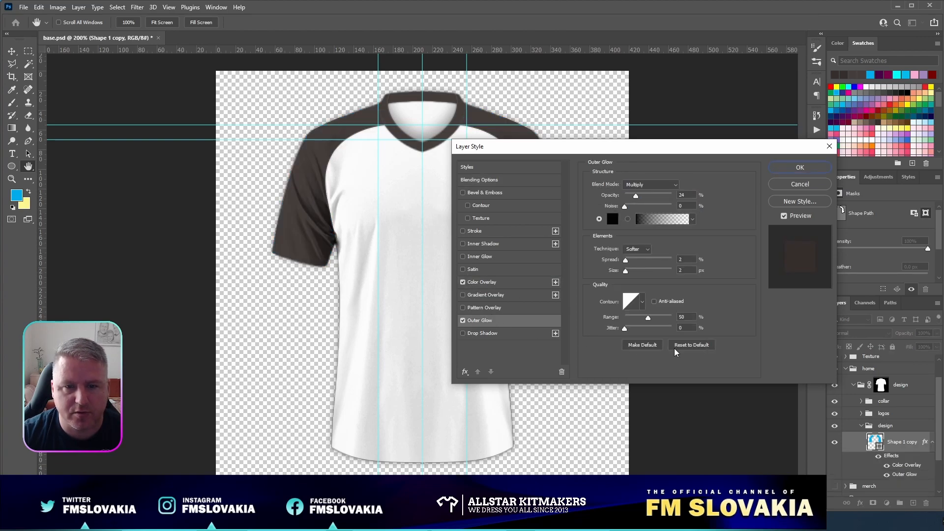
left_click(543, 256)
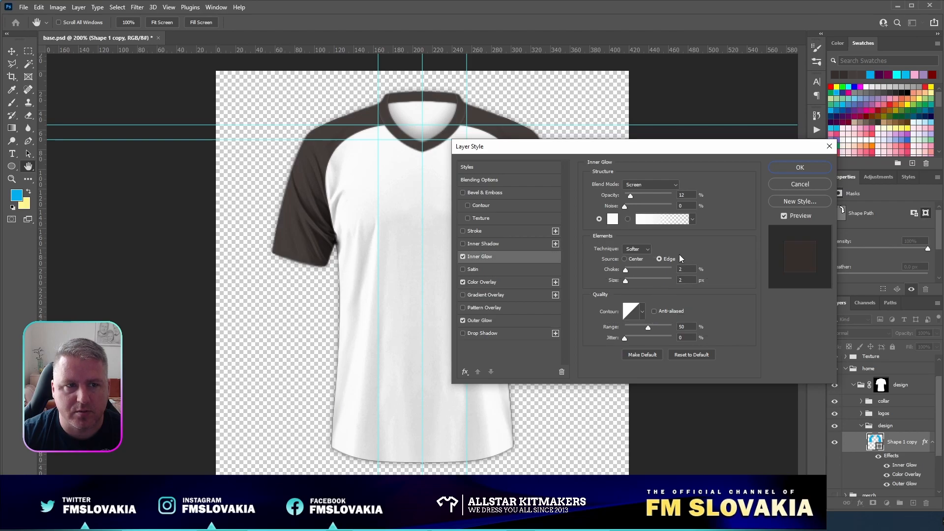
Set the sleeve layer's Color Overlay to ffffff, apply the layer style, and hide the guides.
left_click(485, 281)
left_click(689, 185)
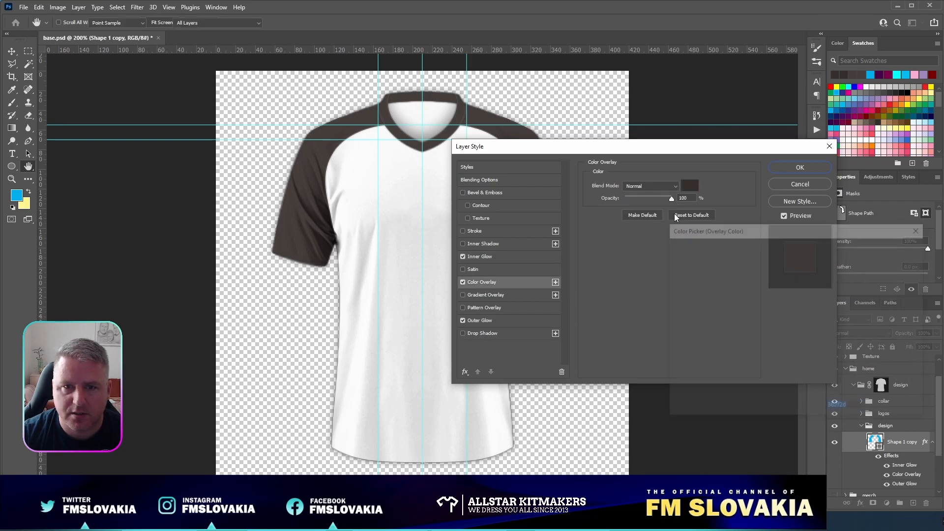
type("ffffff")
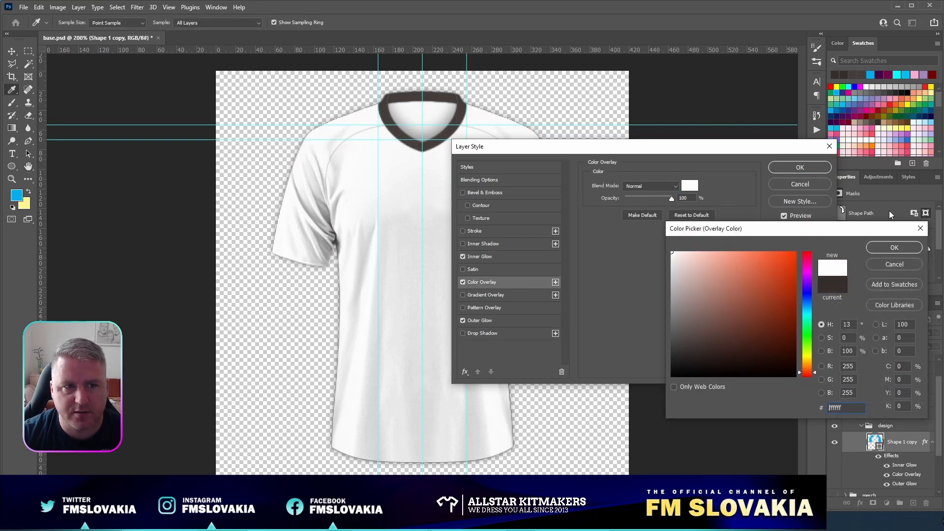
left_click(894, 247)
left_click(809, 170)
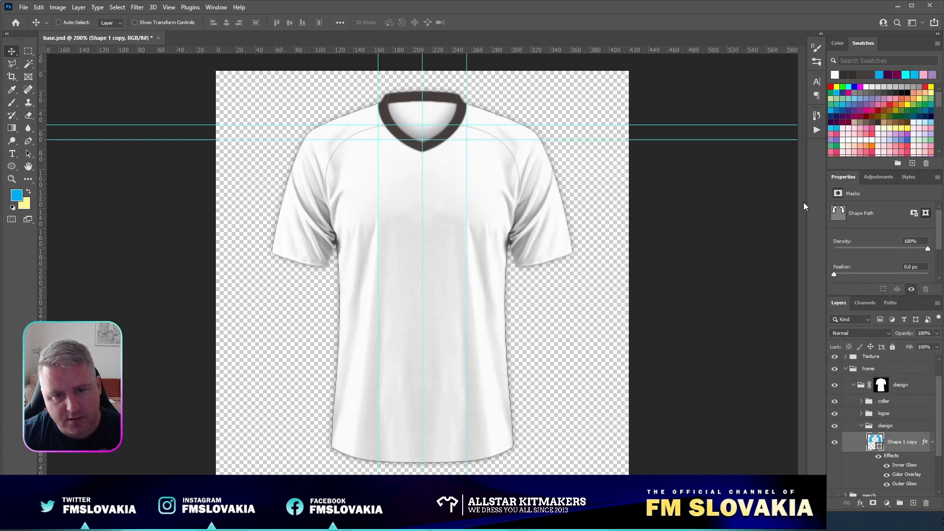
key("ctrl+semicolon")
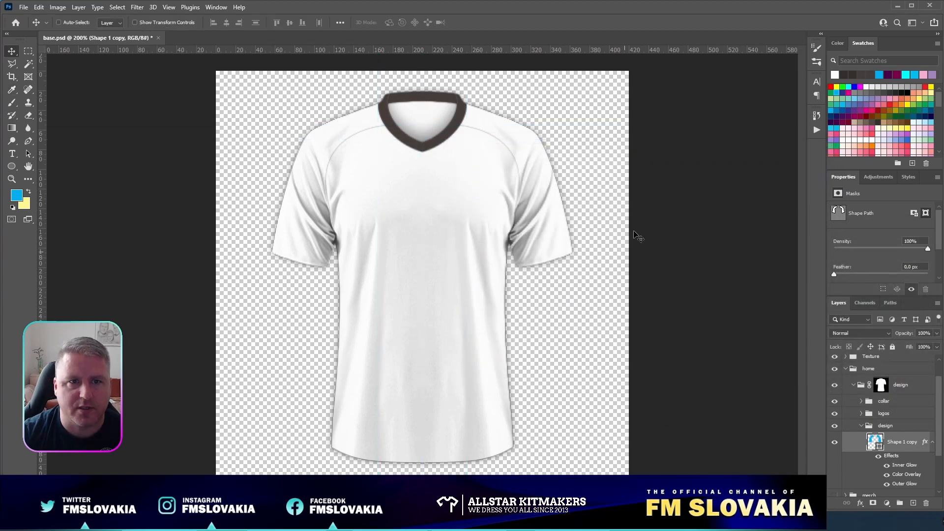
Stretch the raglan sleeve shape upwards to 103.81% of its height, apply the transform, and hide its layer.
key("ctrl+plus")
key("ctrl+plus")
scroll(666, 229, "up", 7)
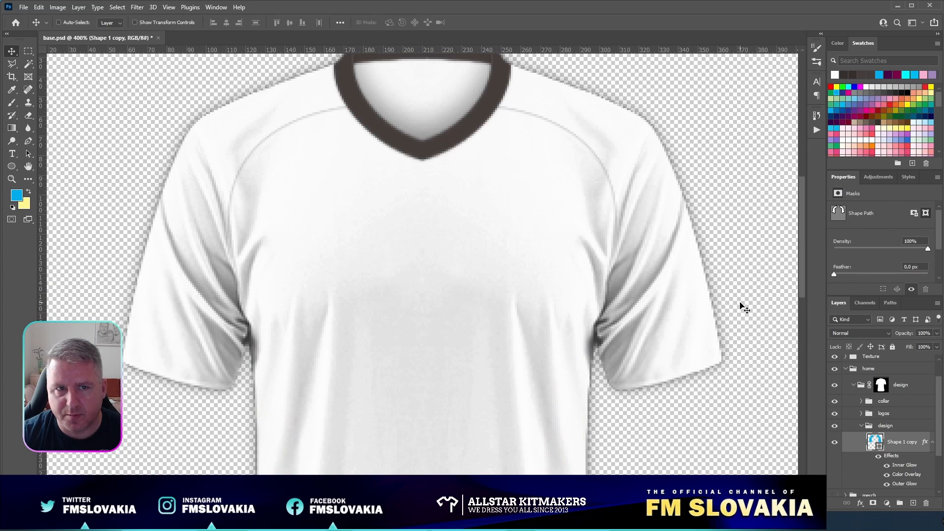
scroll(525, 273, "up", 3)
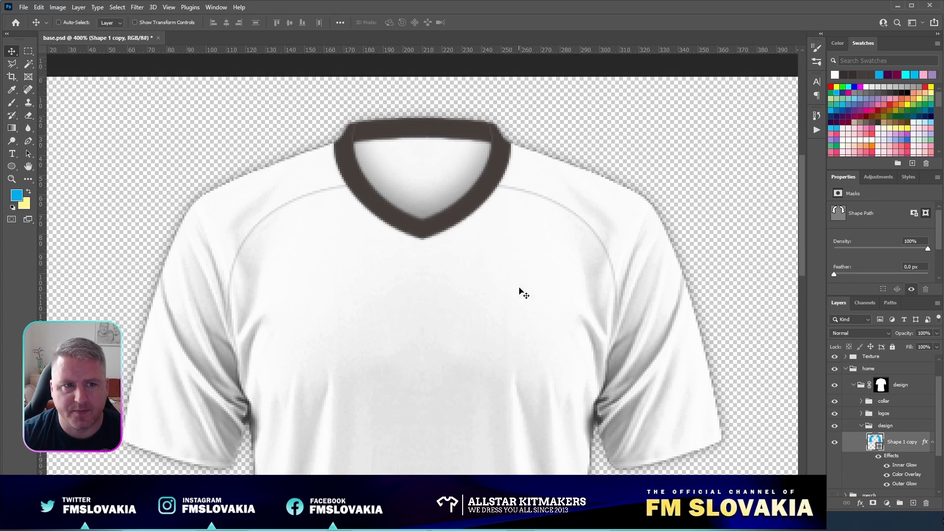
key("ctrl")
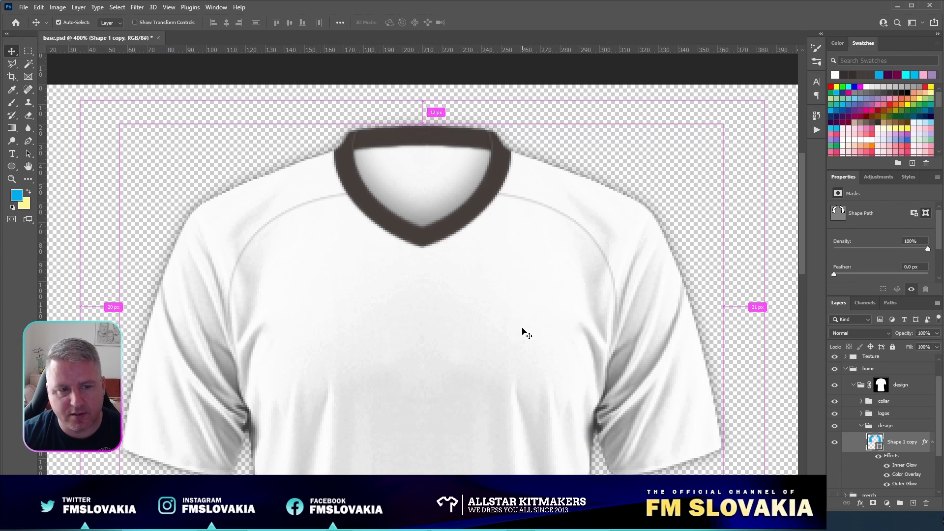
key("ctrl+t")
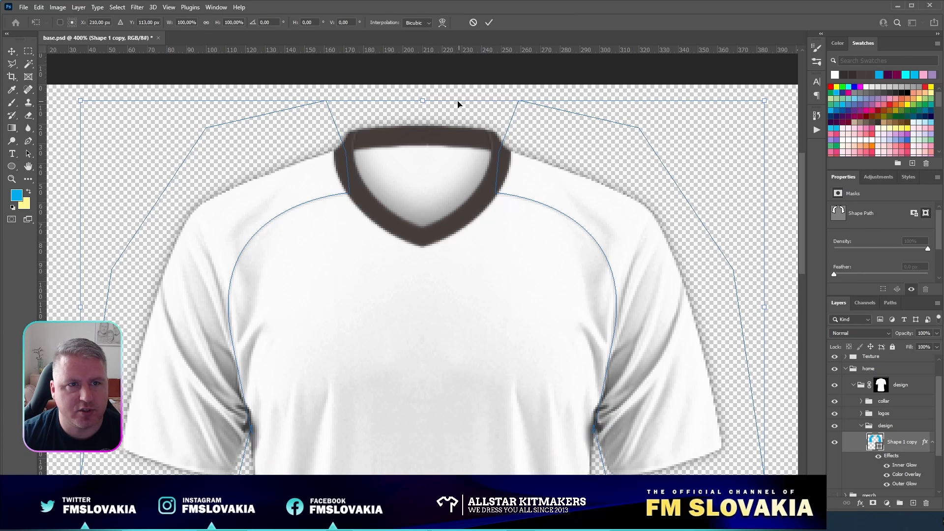
left_click_drag(423, 100, 416, 79)
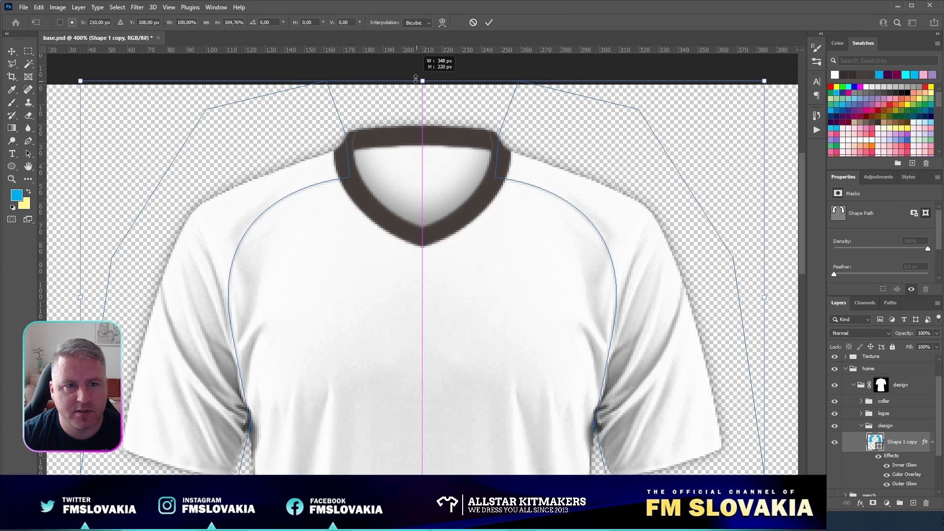
left_click_drag(415, 79, 414, 82)
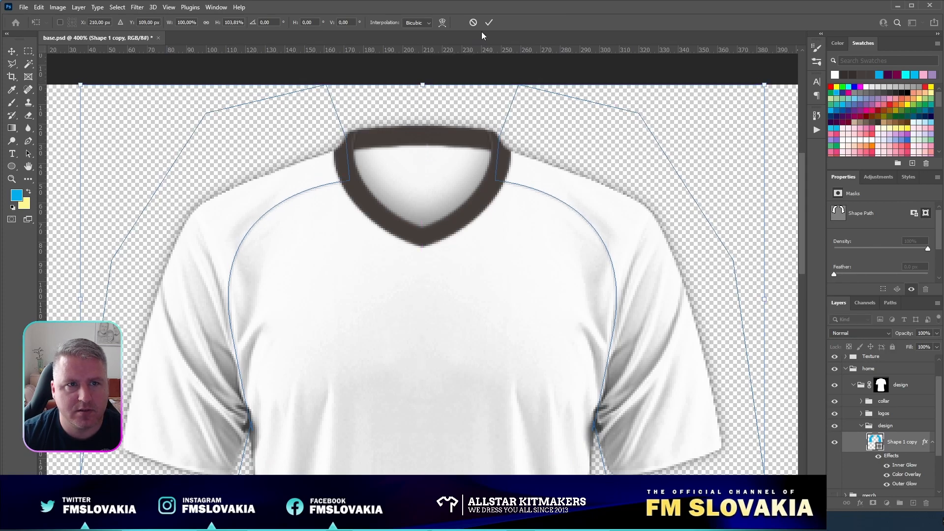
left_click(489, 23)
key("ctrl+1")
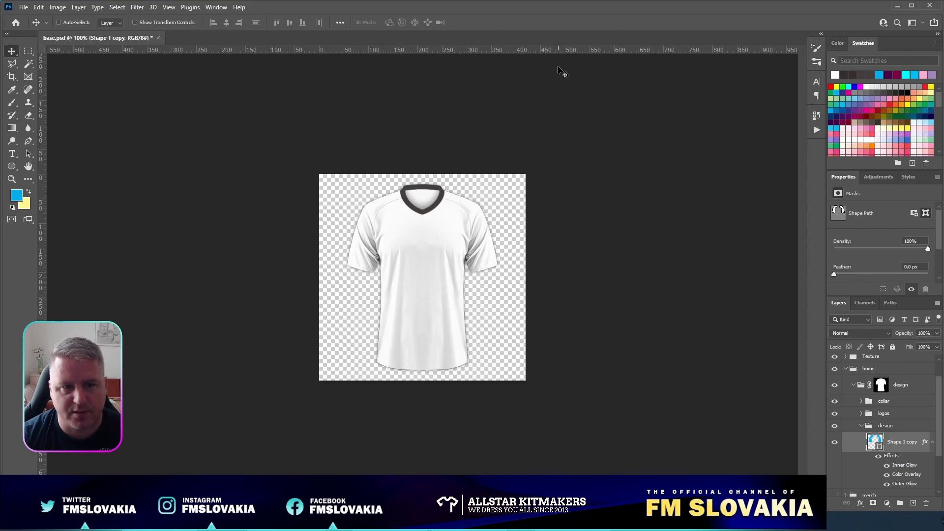
left_click(834, 442)
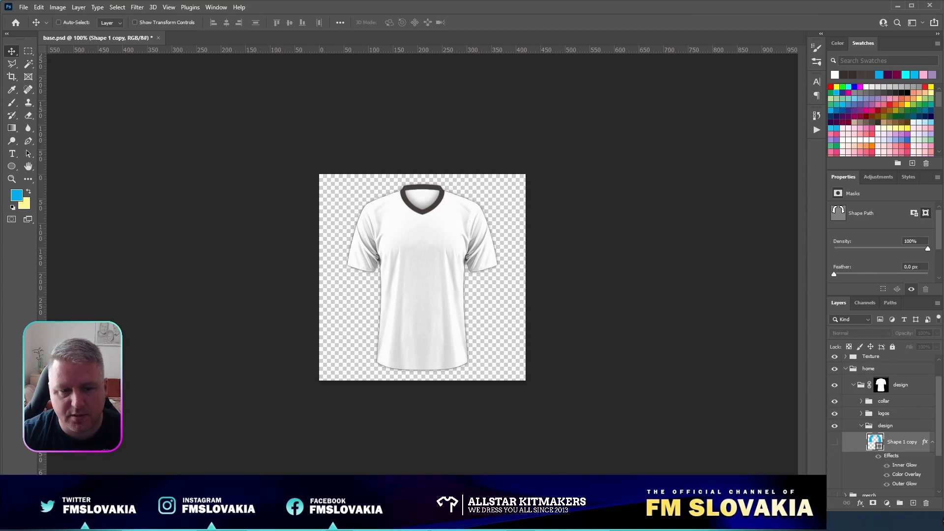
Switch to the browser and examine the sleeve seams on the Netherlands and F.C. Barcelona shirt pictures.
key("alt+Tab")
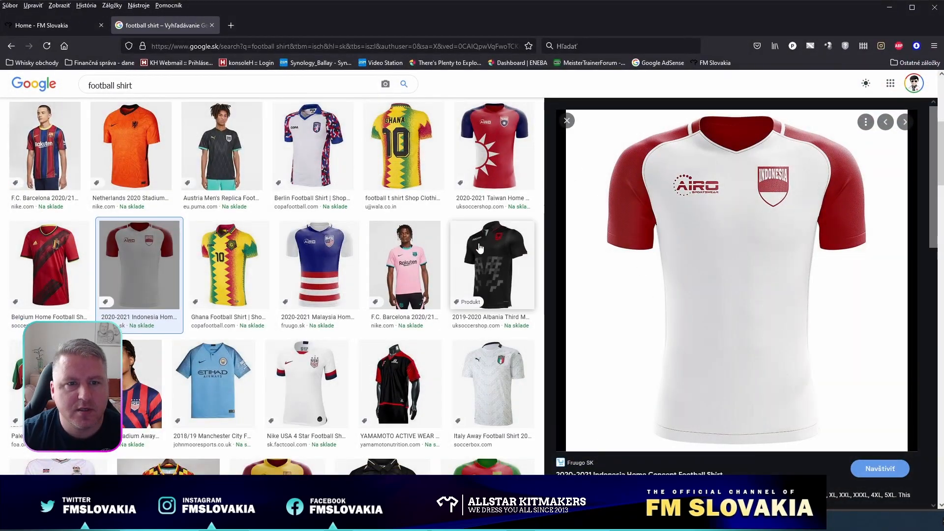
left_click(123, 136)
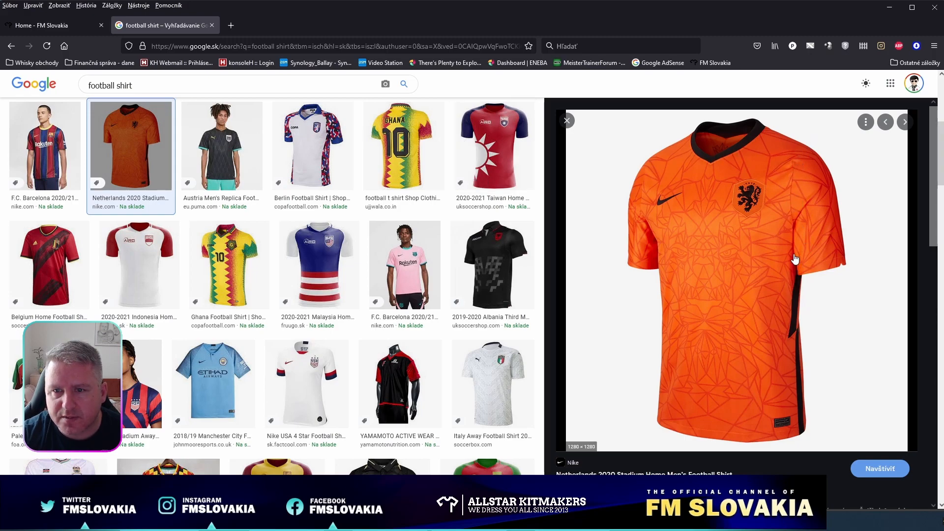
left_click(61, 136)
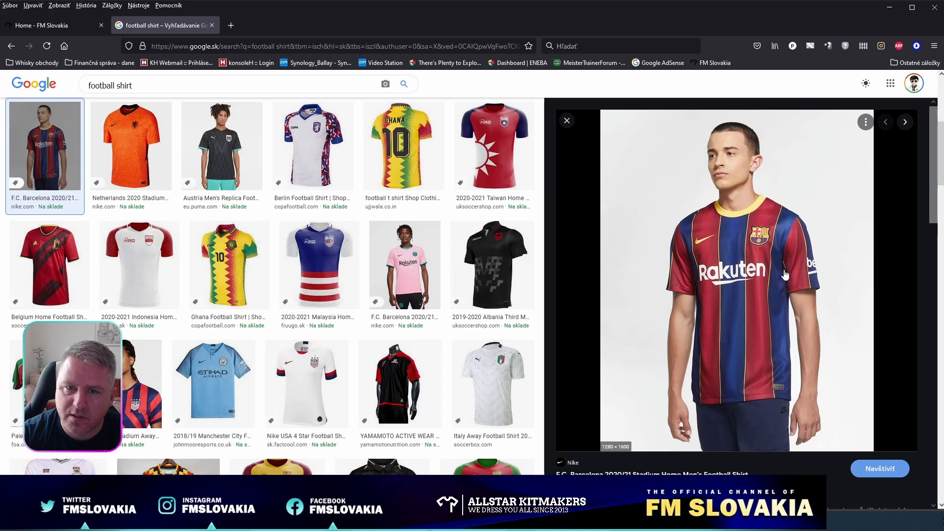
left_click(487, 521)
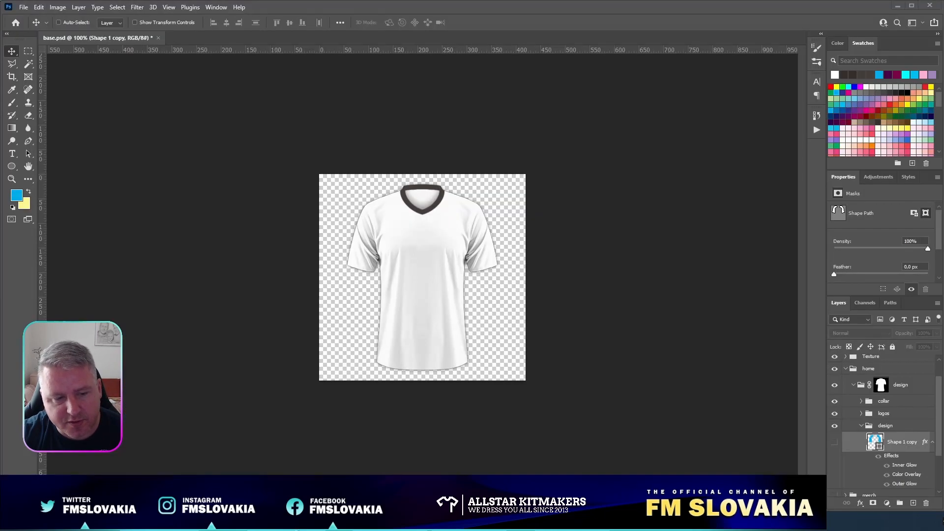
Show the guides and start a Pen shape on the left sleeve with a curved seam from the shoulder edge to the armpit.
left_click(28, 142)
key("ctrl+;")
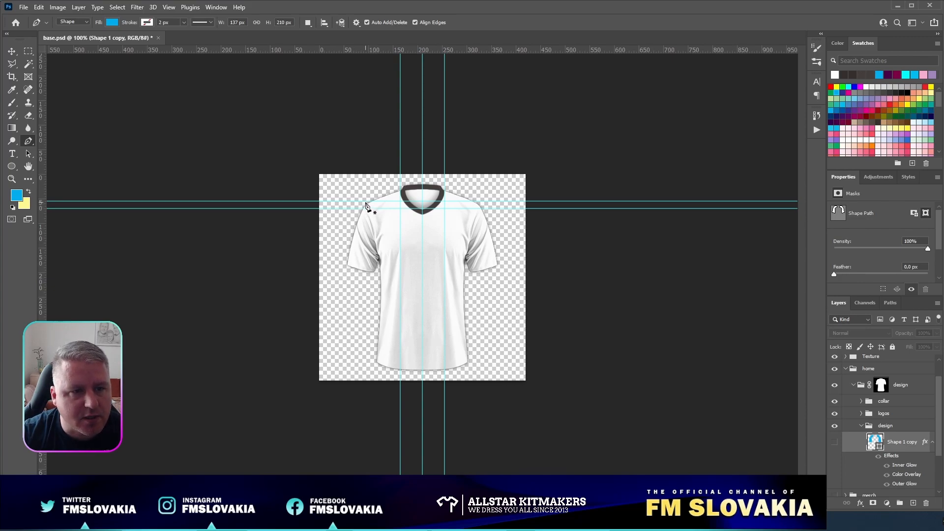
key("ctrl+plus")
key("ctrl+plus")
key("ctrl+plus")
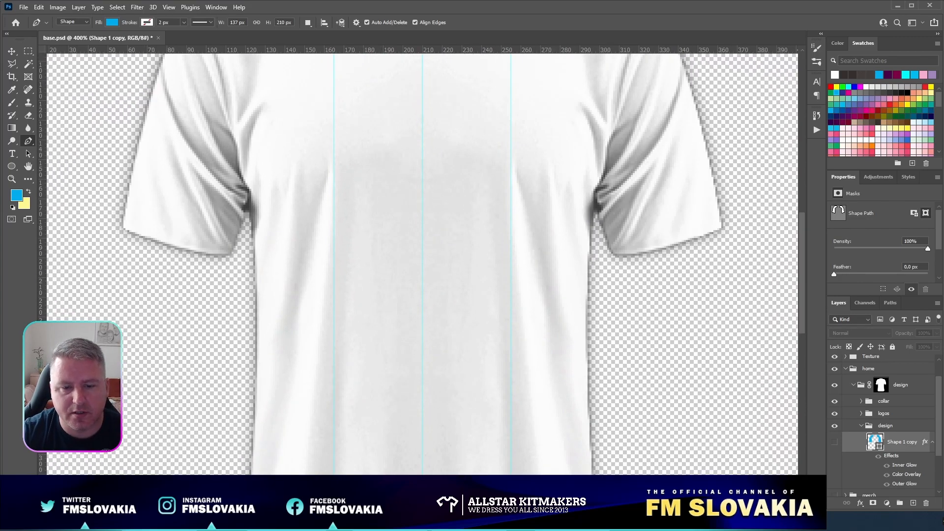
scroll(438, 158, "left", 5)
scroll(438, 158, "up", 6)
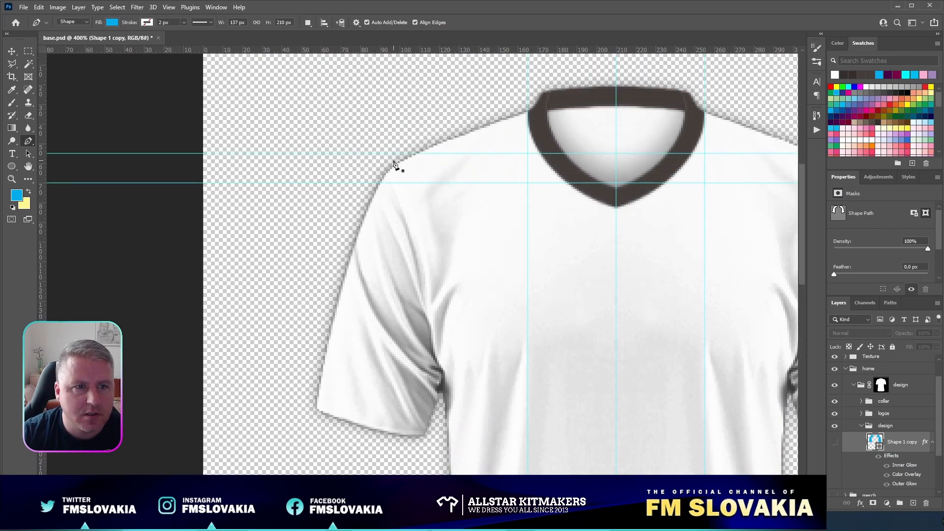
left_click(395, 165)
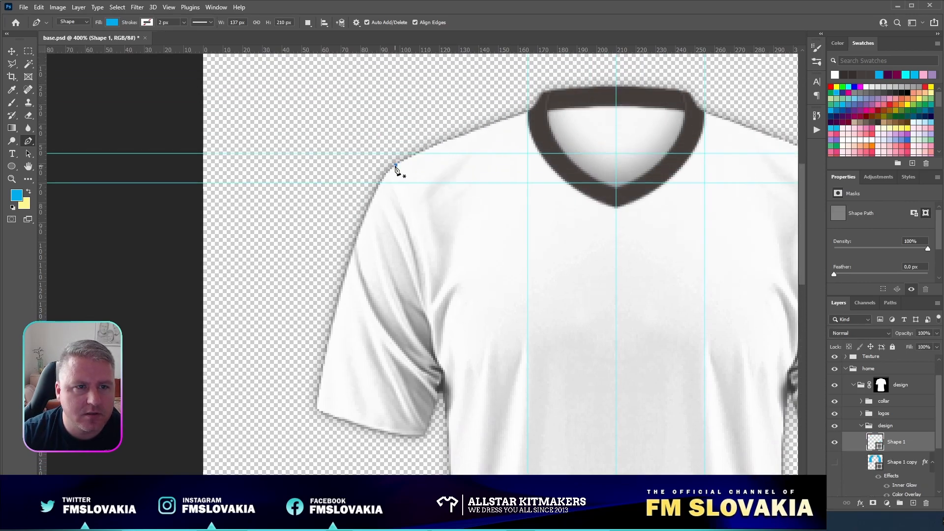
left_click(443, 384)
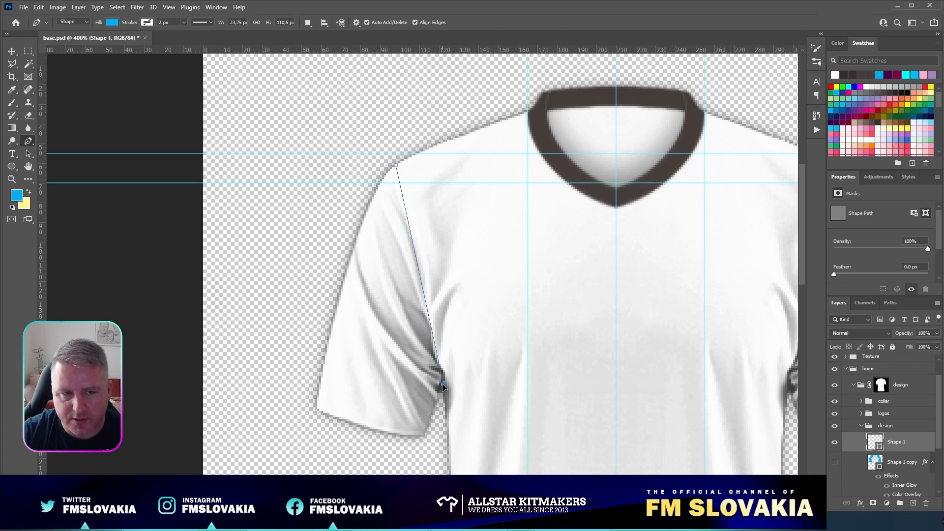
left_click_drag(443, 386, 441, 494)
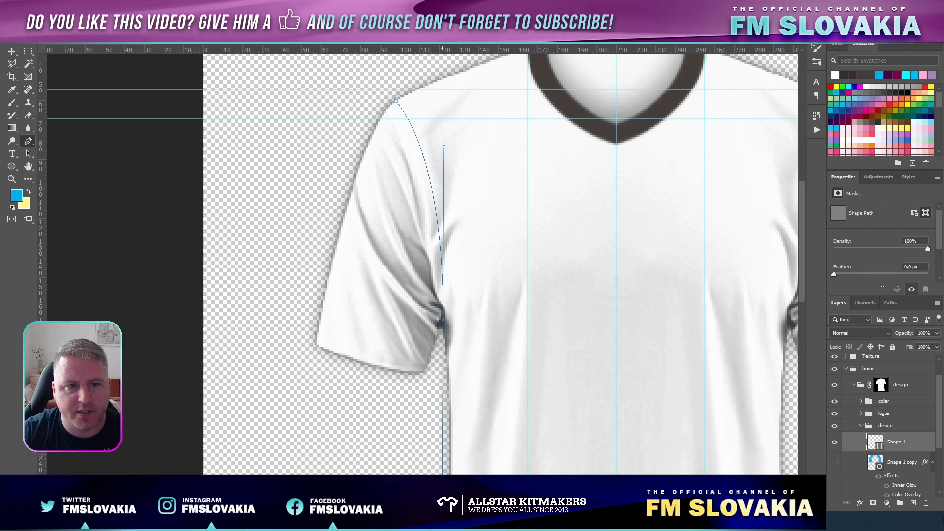
left_click_drag(441, 493, 441, 493)
Continue the path loosely around the outside of the left sleeve and close it at the shoulder point.
left_click(426, 392)
left_click(362, 390)
left_click(279, 346)
left_click(295, 260)
left_click(329, 156)
left_click(364, 90)
left_click(395, 101)
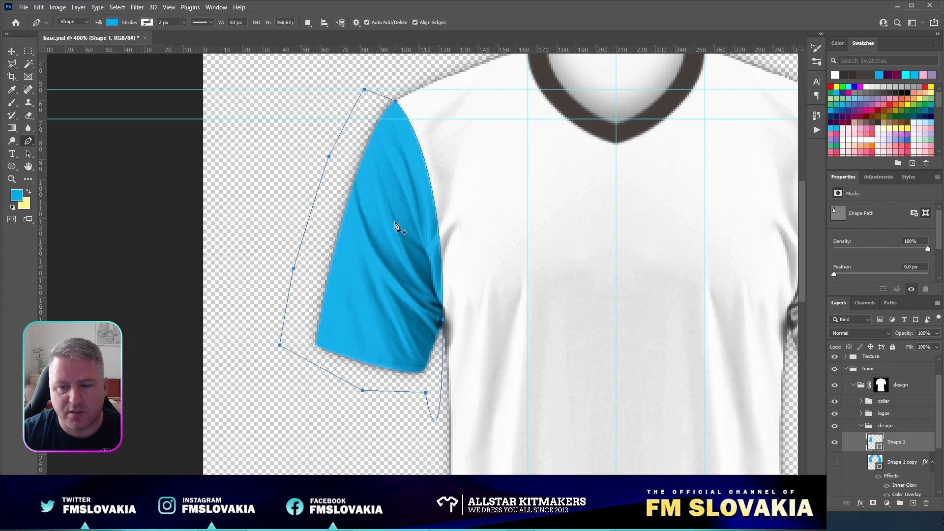
Duplicate the new sleeve shape layer and flip the copy horizontally.
left_click(11, 50)
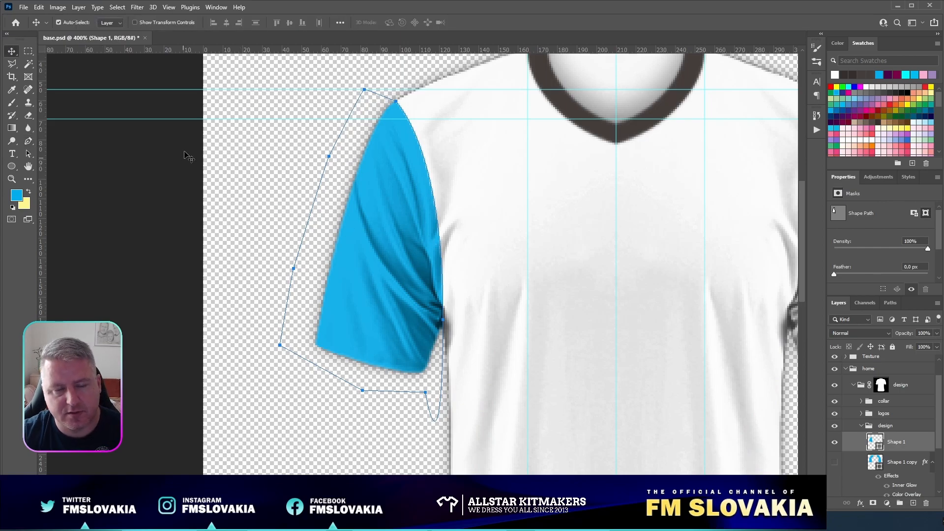
key("ctrl+j")
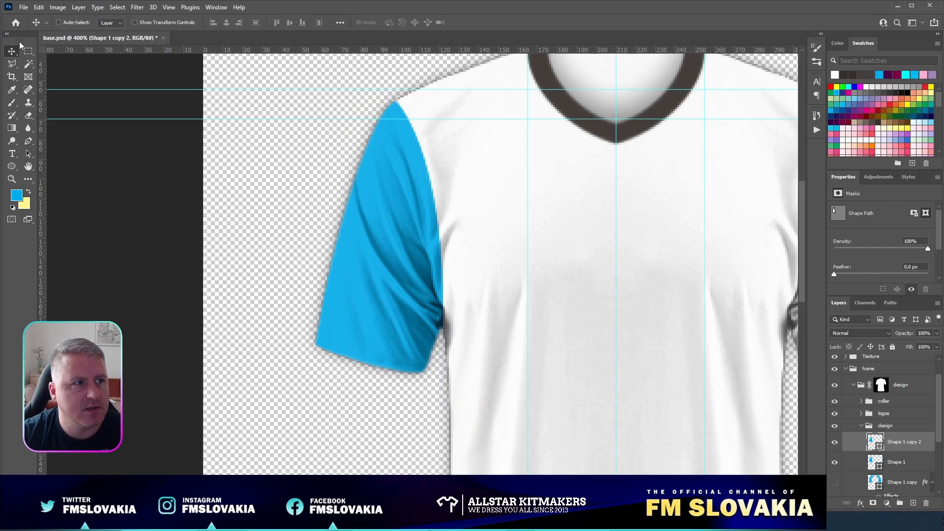
left_click(39, 7)
mouse_move(129, 233)
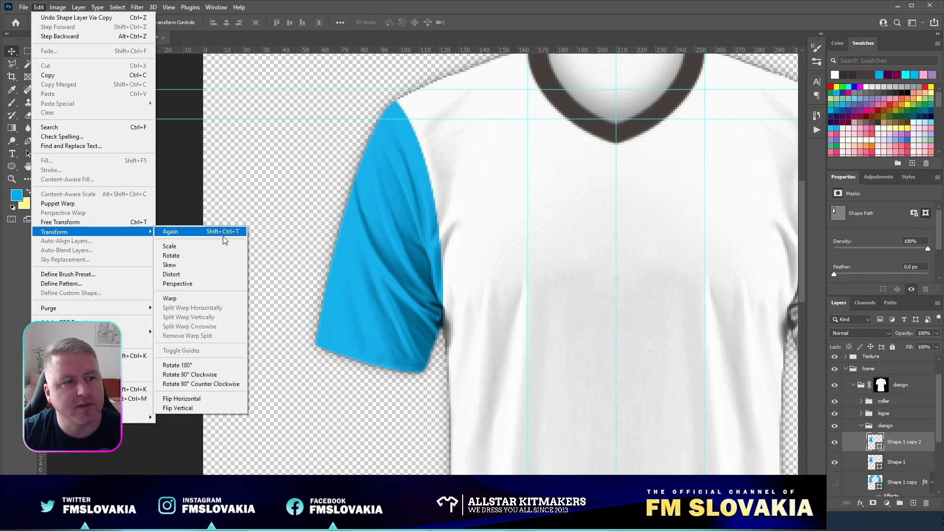
left_click(224, 401)
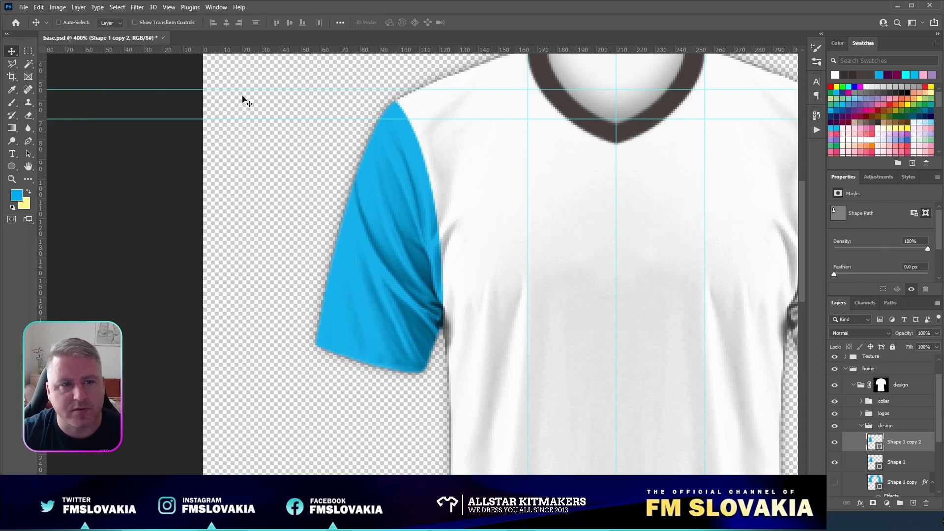
Move the flipped copy horizontally across the shirt until it covers the right sleeve as a mirror of the left one.
key("shift+Right")
key("shift+Right")
key("shift+Right")
key("shift+Right")
key("shift+Right")
key("shift+Right")
key("shift+Right")
key("shift+Right")
key("shift+Right")
key("shift+Right")
key("shift+Right")
key("shift+Right")
key("shift+Right")
key("shift+Right")
key("shift+Right")
key("shift+Right")
key("shift+Right")
key("shift+Right")
key("shift+Right")
key("shift+Right")
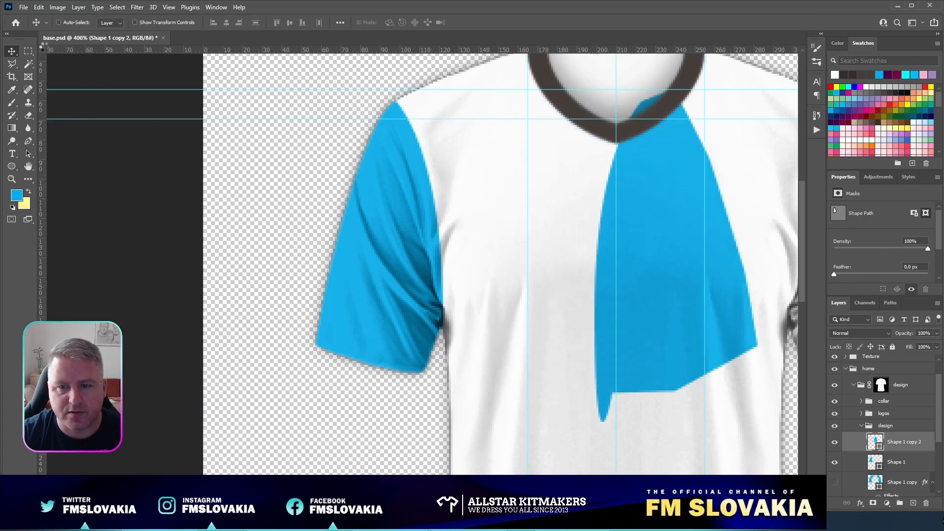
key("shift+Right")
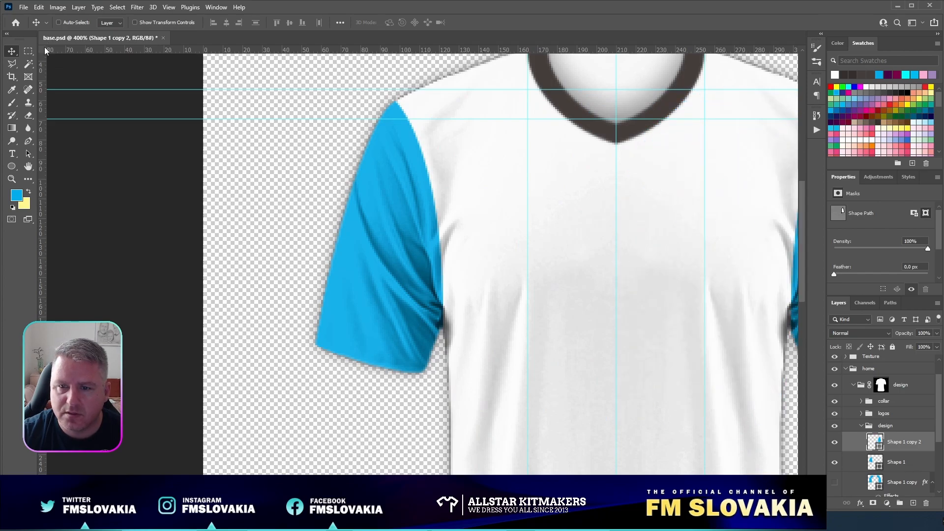
key("Left")
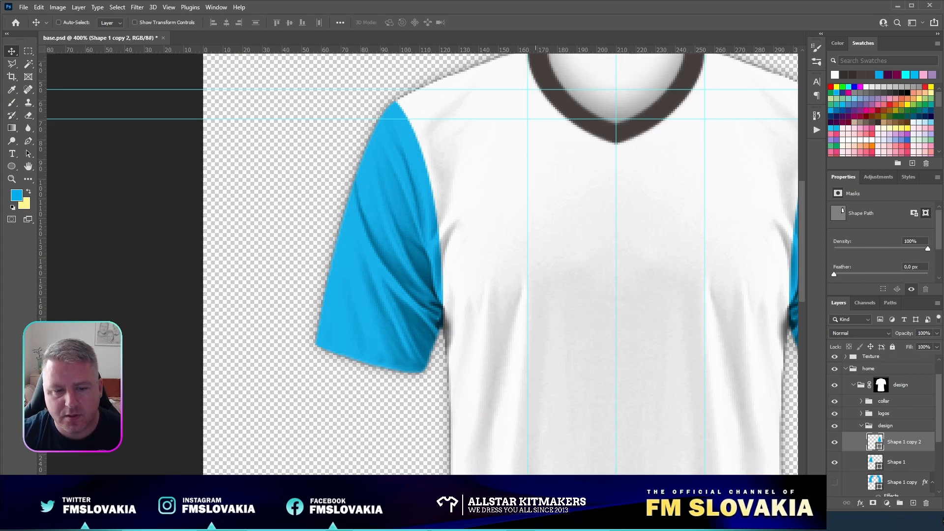
left_click_drag(407, 505, 458, 506)
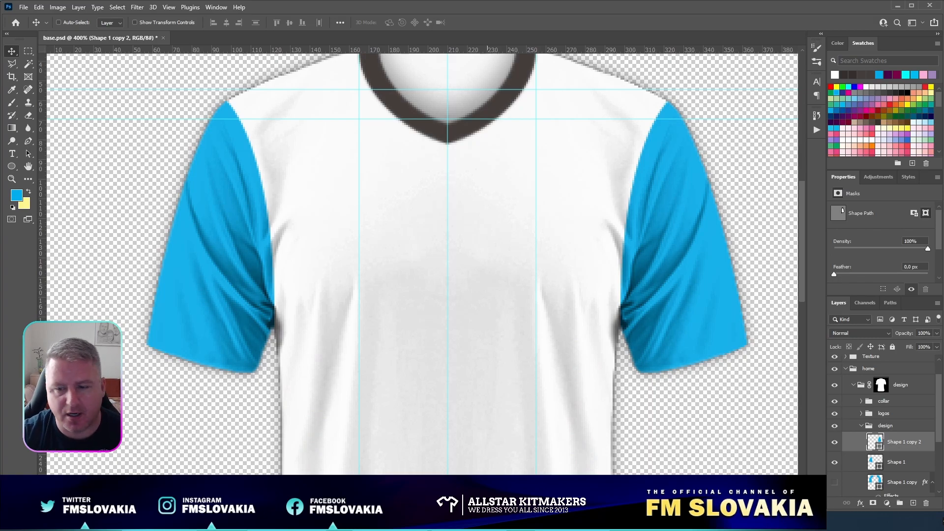
Merge the left and right set-in sleeve shapes into one shape layer.
left_click(900, 464, "shift")
right_click(902, 462)
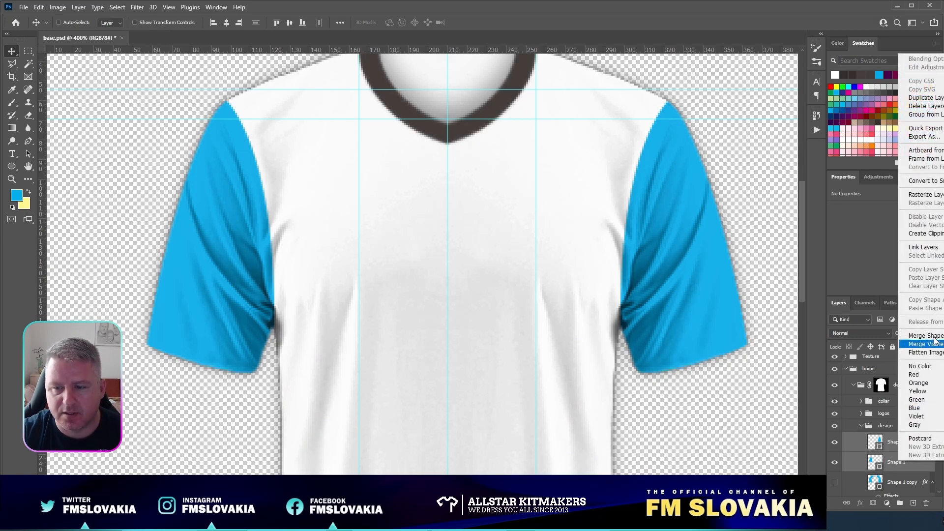
left_click(937, 336)
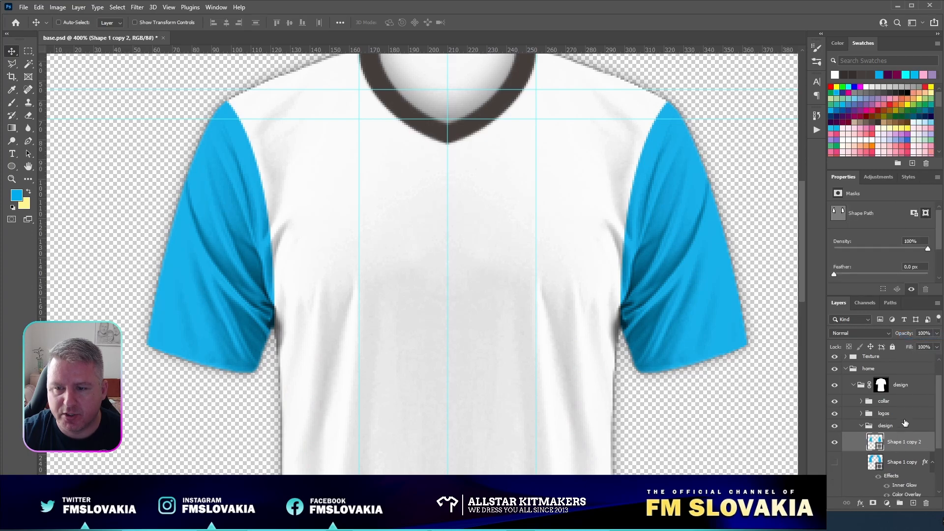
Apply a white Color Overlay, an Inner Glow and an Outer Glow to the merged set-in sleeve layer.
double_click(930, 442)
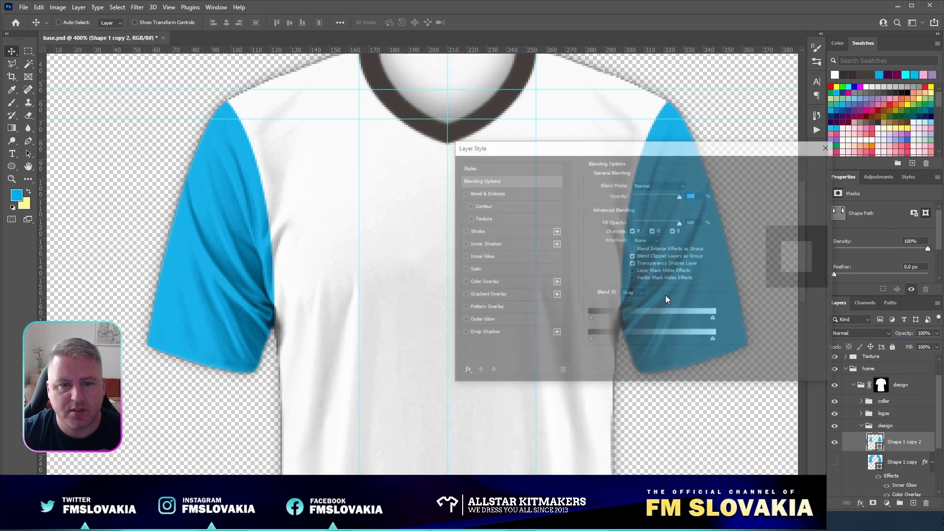
left_click(486, 282)
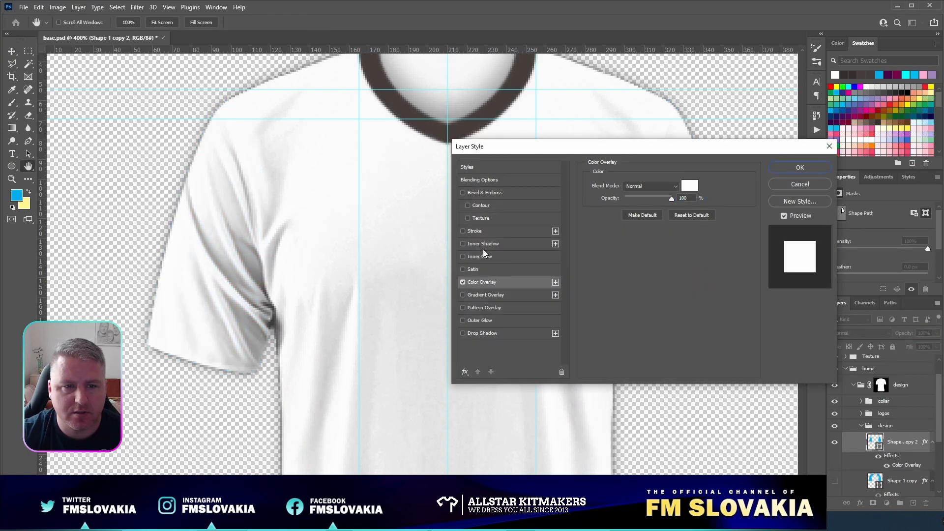
left_click(482, 255)
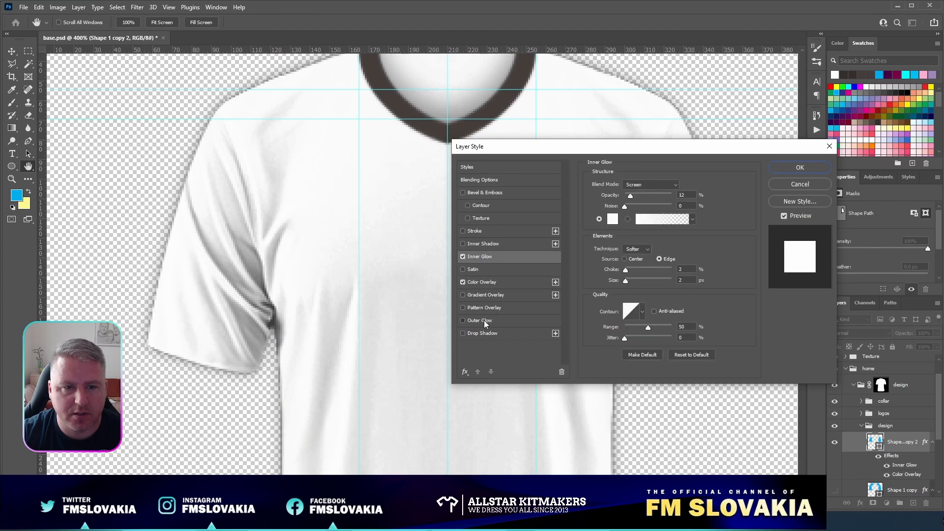
left_click(484, 320)
left_click(801, 167)
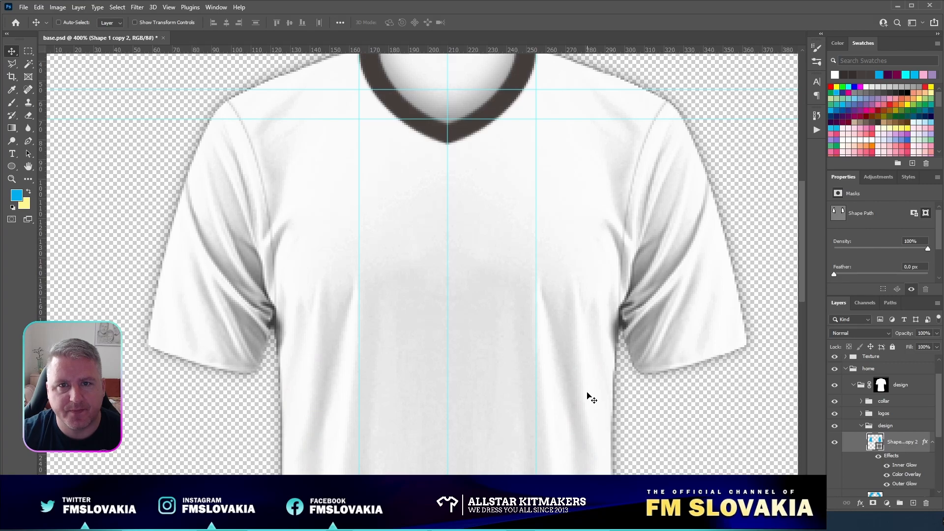
View the whole shirt, and switch back to the football shirt image results in the browser.
key("ctrl+minus")
key("ctrl+minus")
key("ctrl+minus")
key("ctrl+minus")
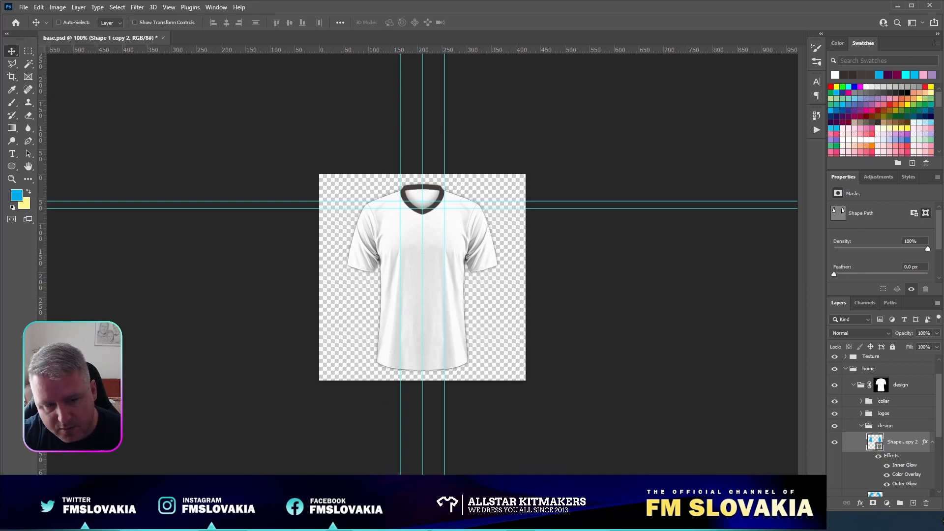
left_click(374, 521)
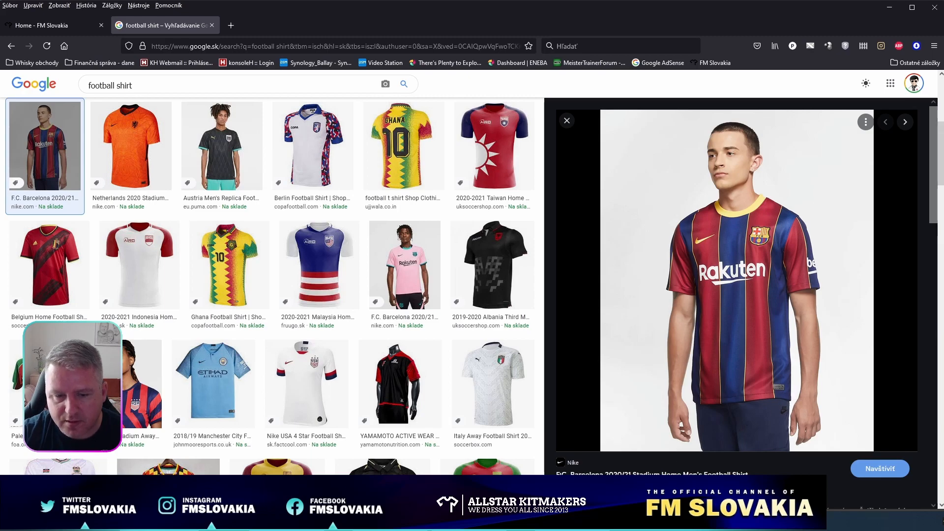
Switch back to Photoshop, load the shirt outline from Layer 97 as a selection, and shift it slightly upward before inverting it.
key("alt+Tab")
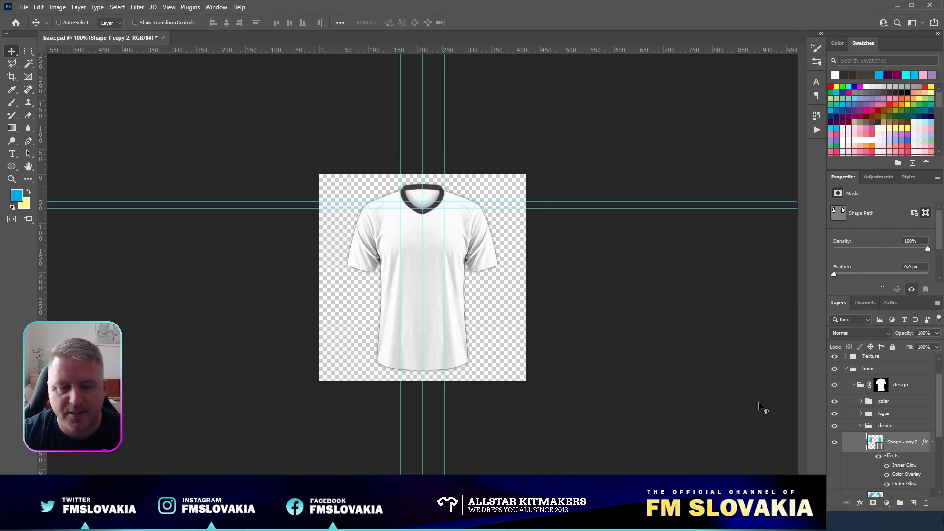
scroll(934, 421, "down", 3)
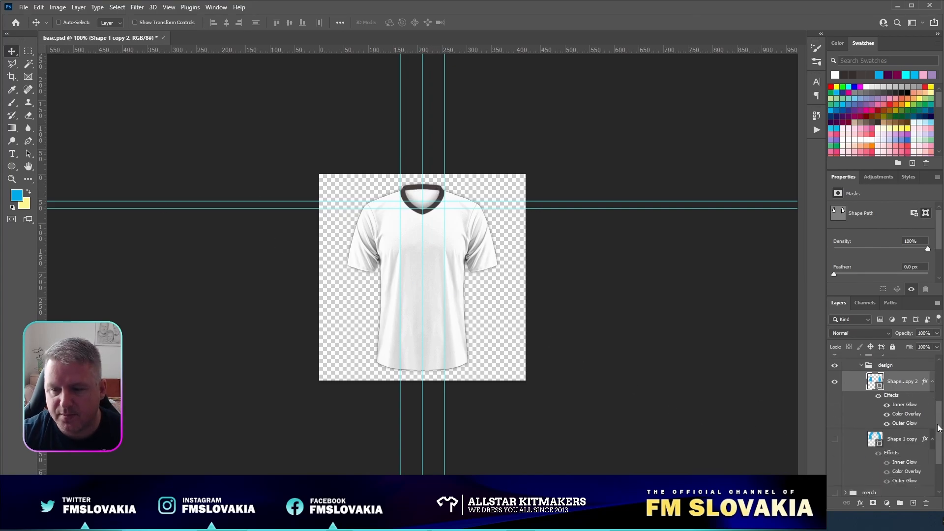
scroll(937, 423, "down", 3)
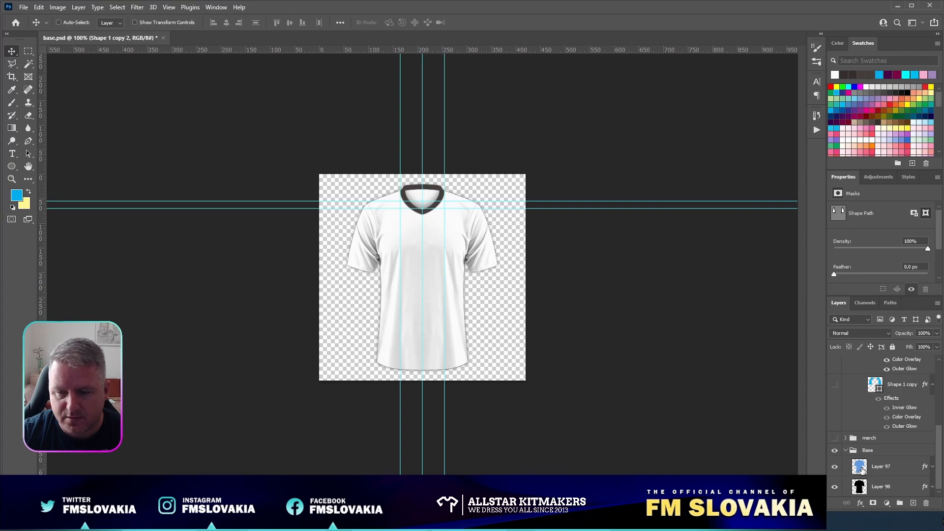
left_click(861, 471, "ctrl")
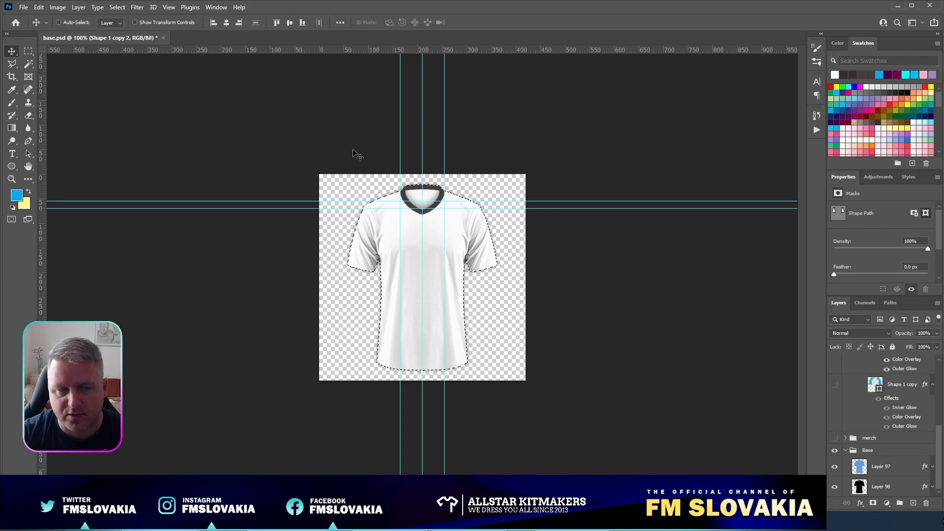
left_click(28, 51)
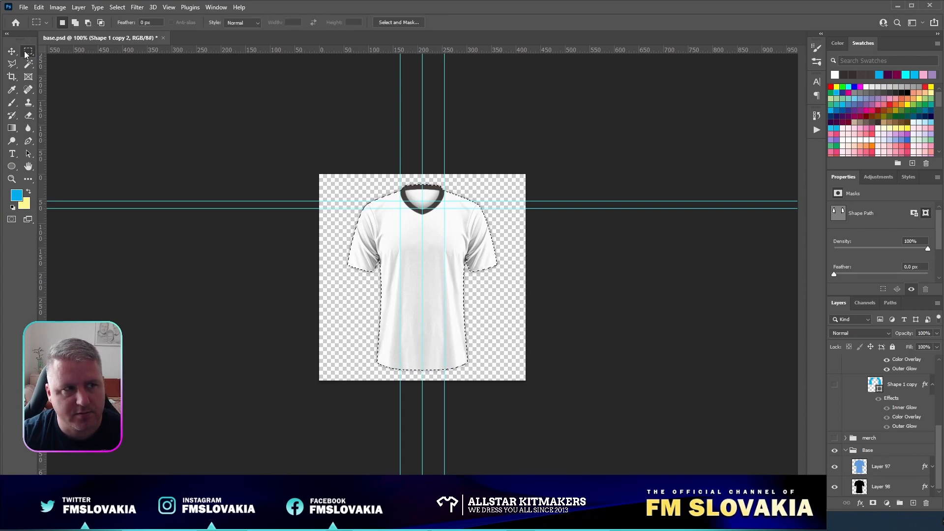
key("shift")
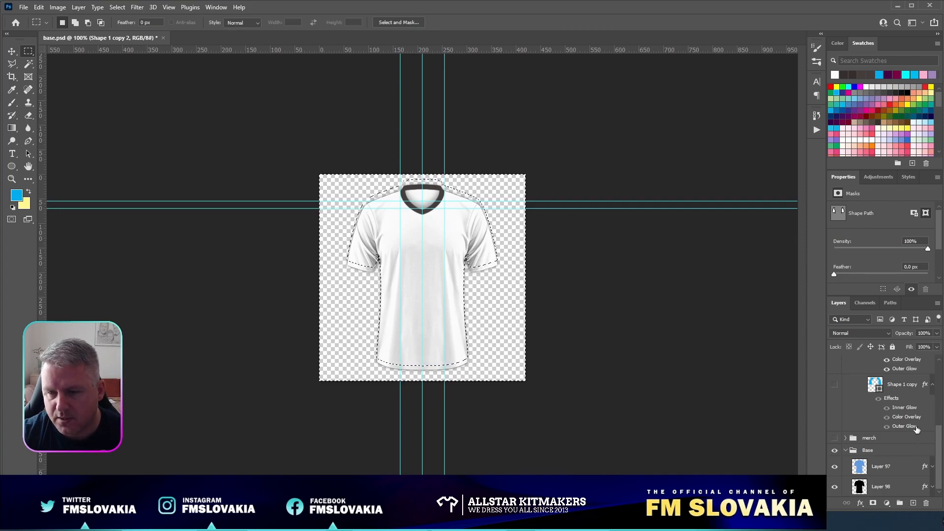
Create a layer above Shape 1 copy, brush a blue band along the shirt's bottom hem inside the selection, and deselect.
left_click(908, 387)
left_click(913, 503)
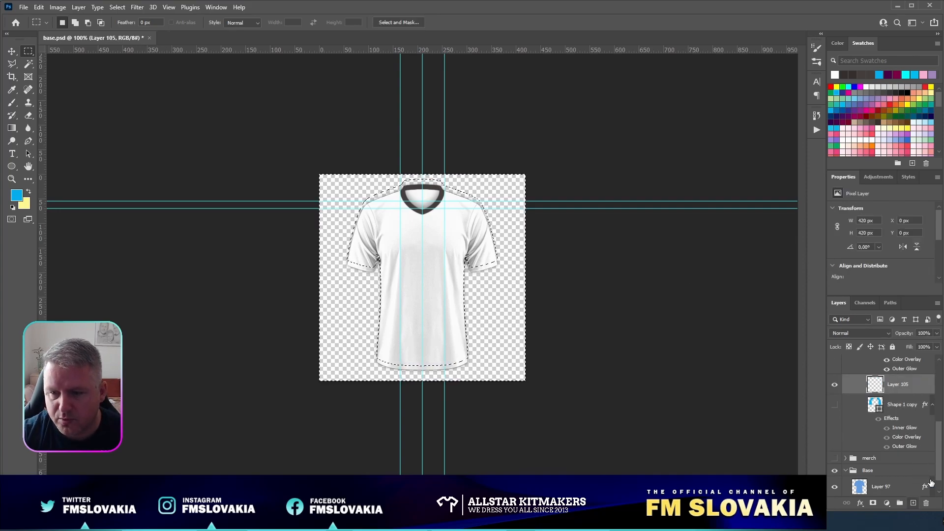
scroll(930, 483, "up", 2)
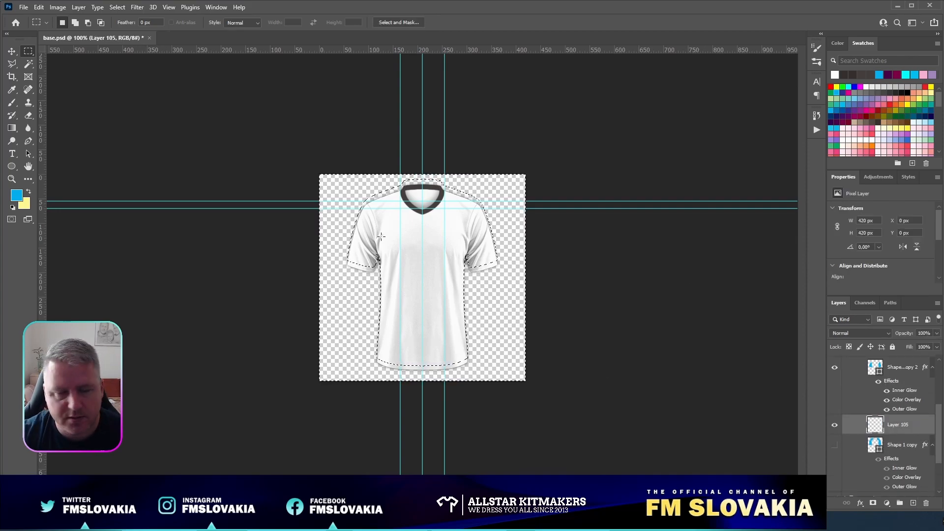
left_click(13, 103)
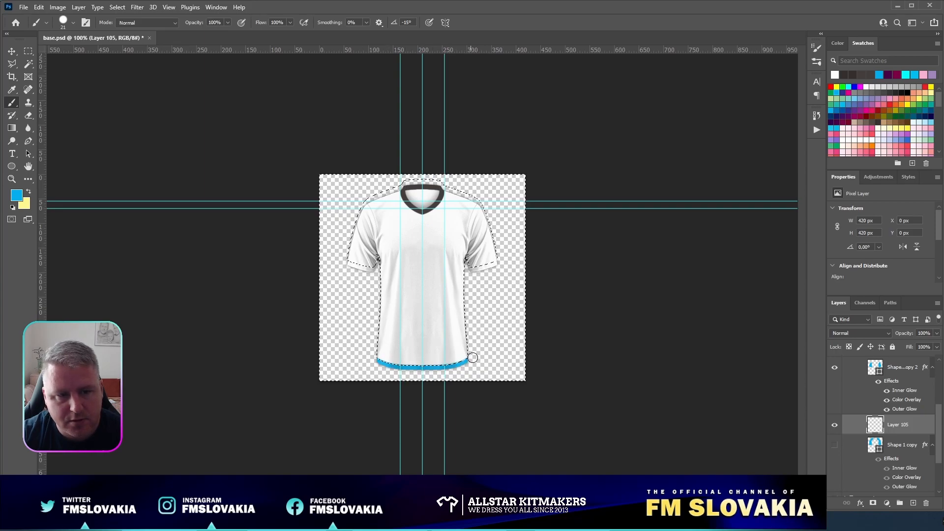
key("ctrl+d")
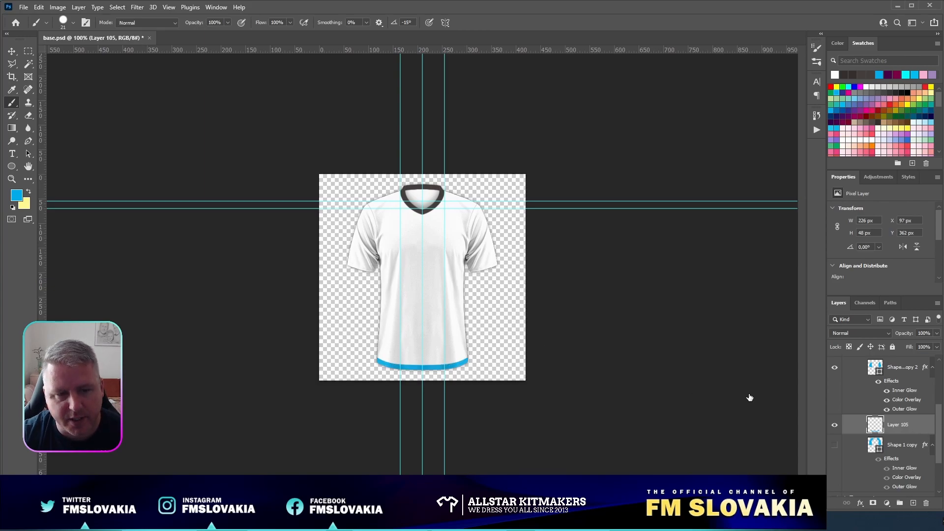
Apply an Inner Glow and an Outer Glow to the hem layer and set its fill to 0%.
left_click(486, 323)
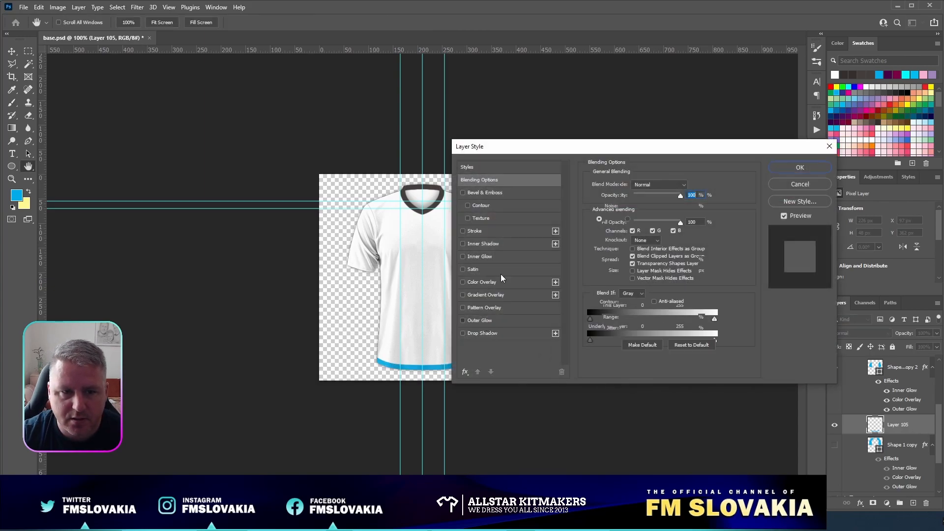
left_click(483, 256)
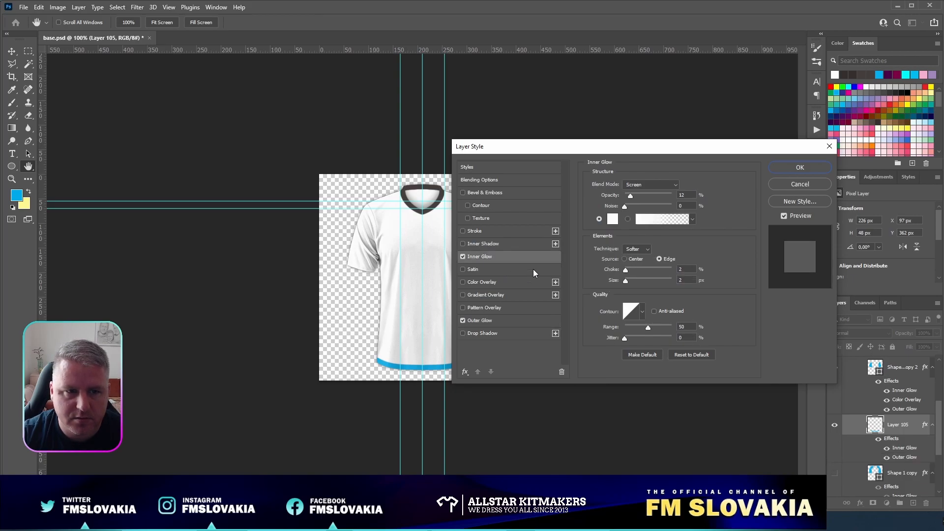
left_click(817, 168)
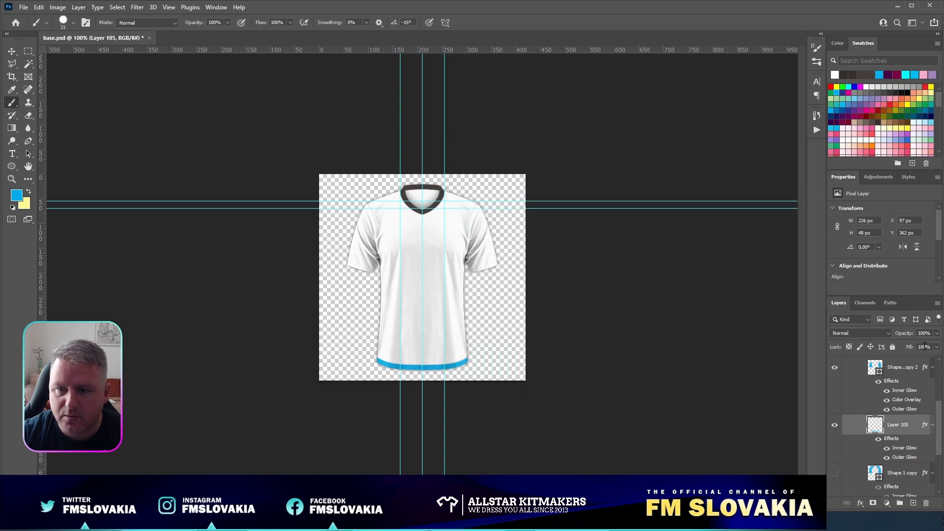
left_click(936, 349)
left_click_drag(936, 359, 873, 364)
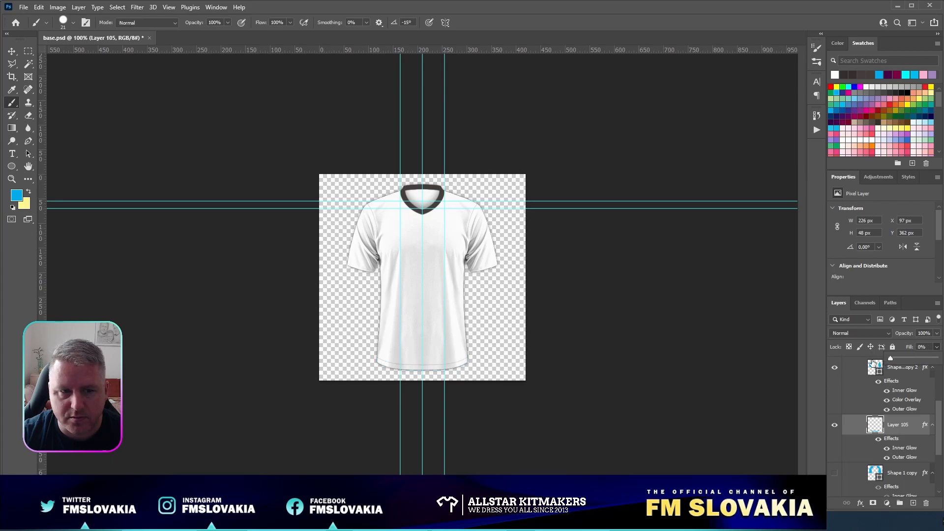
Duplicate the hem layer, offset the copy slightly above the original, and move both up the shirt as a double seam line.
left_click(10, 52)
key("ctrl+j")
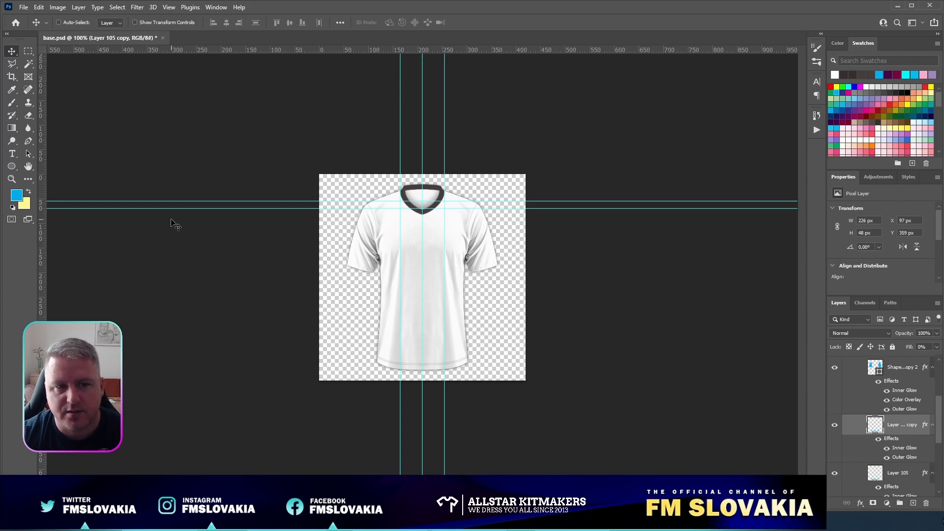
left_click(909, 471, "ctrl")
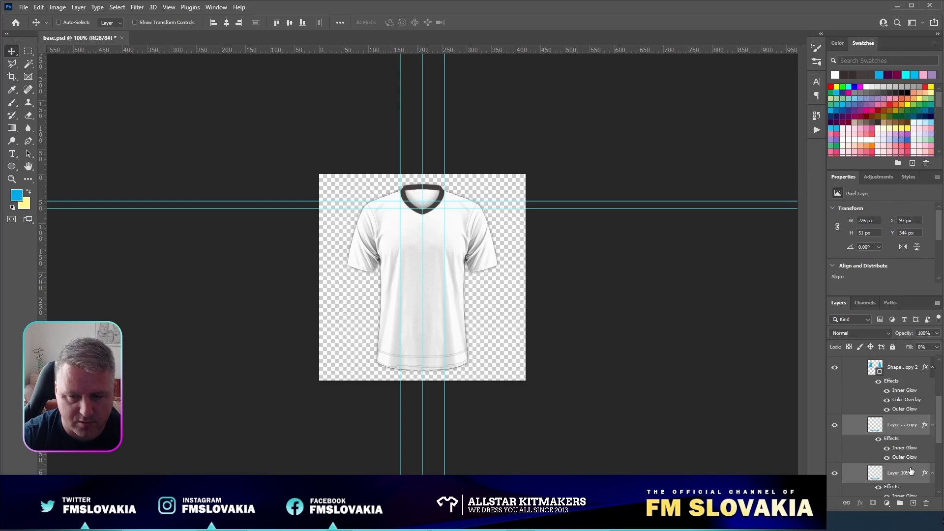
left_click(900, 430)
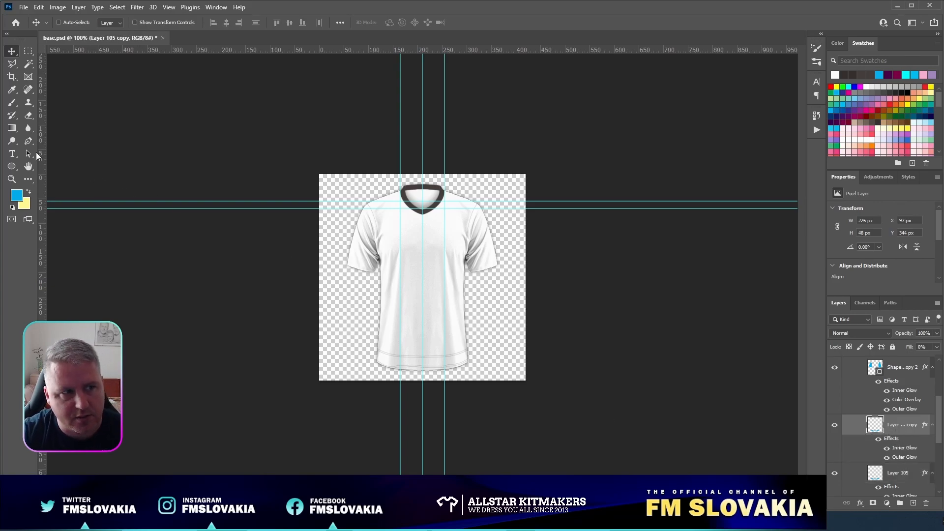
Brush over the strip along the shirt's bottom edge on both hem layers to extend them past the hem.
left_click(12, 103)
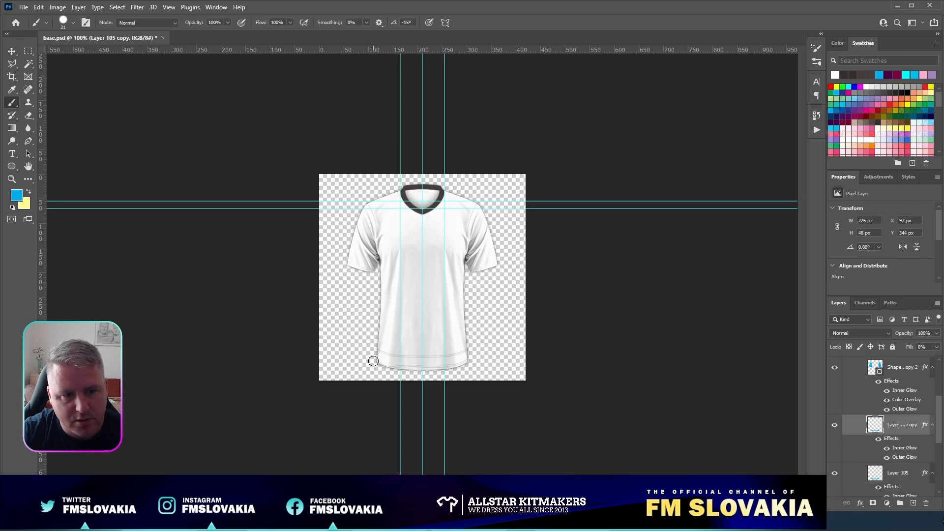
left_click_drag(448, 368, 475, 359)
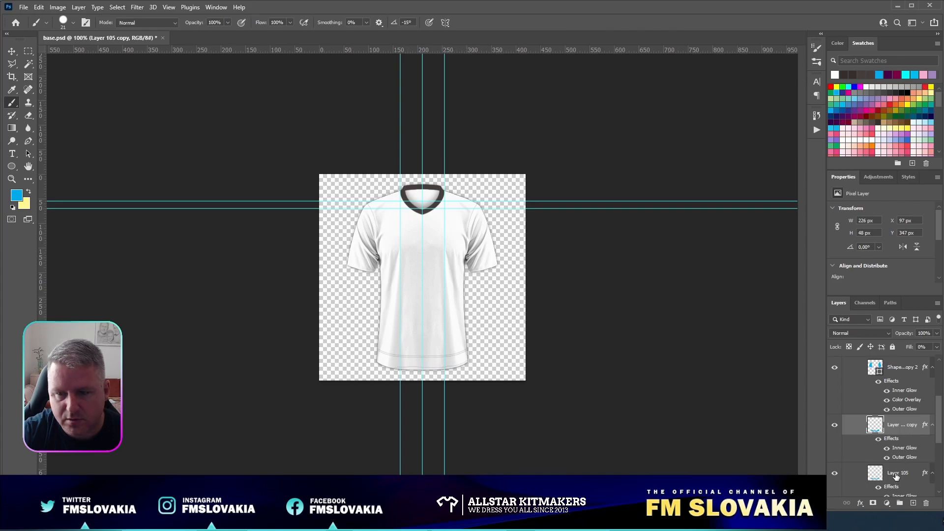
left_click(896, 475)
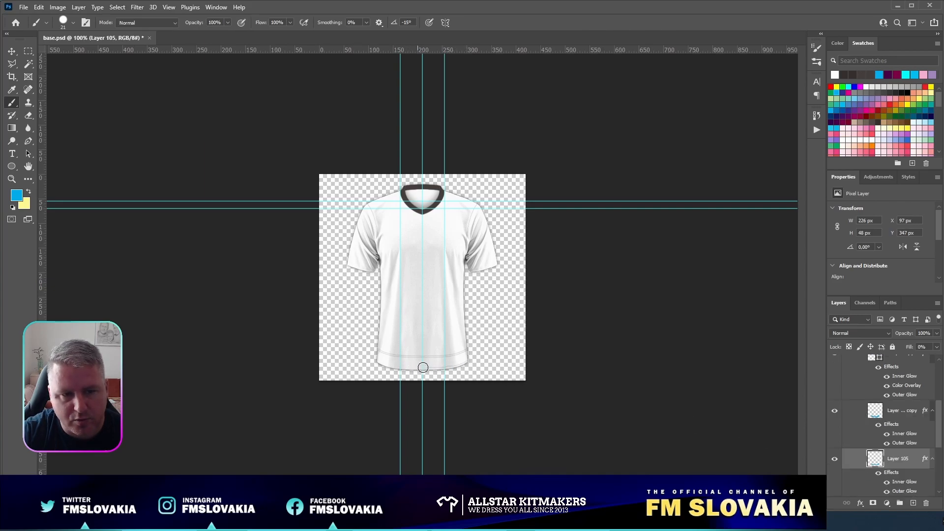
left_click_drag(436, 369, 368, 362)
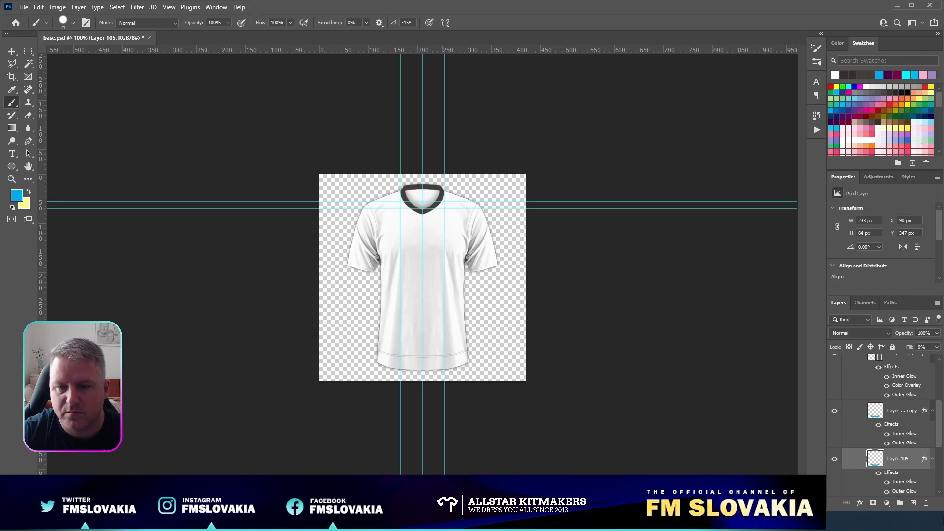
Select both hem layers and nudge them down together to a Y position of 351 px.
left_click(911, 413)
left_click(905, 456, "shift")
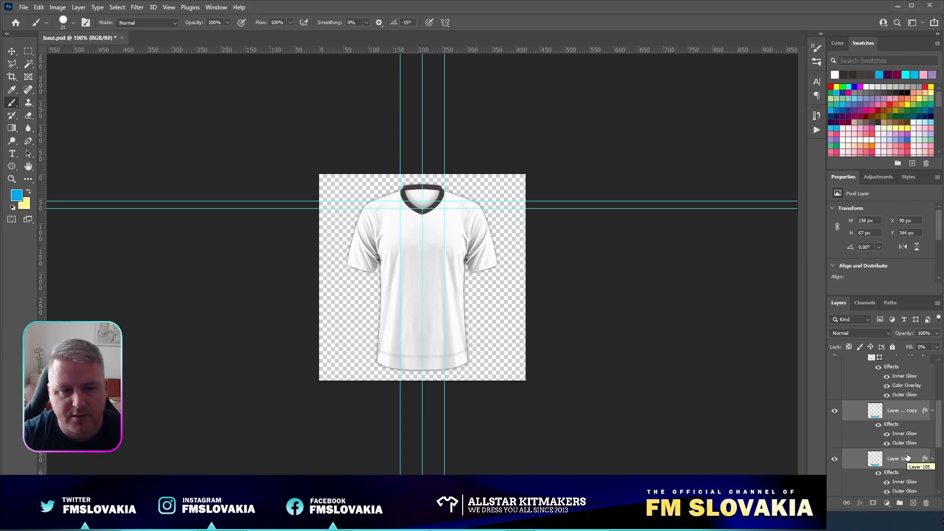
key("v")
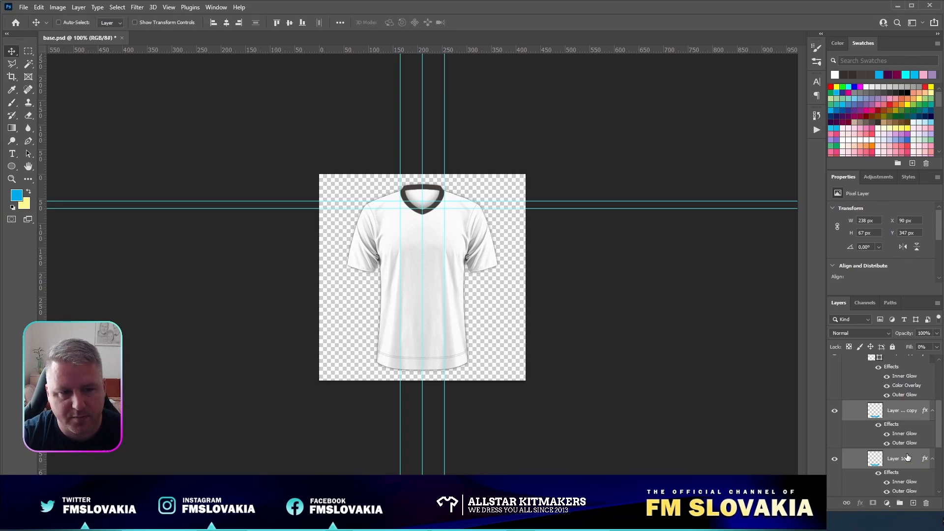
key("Up")
key("Up")
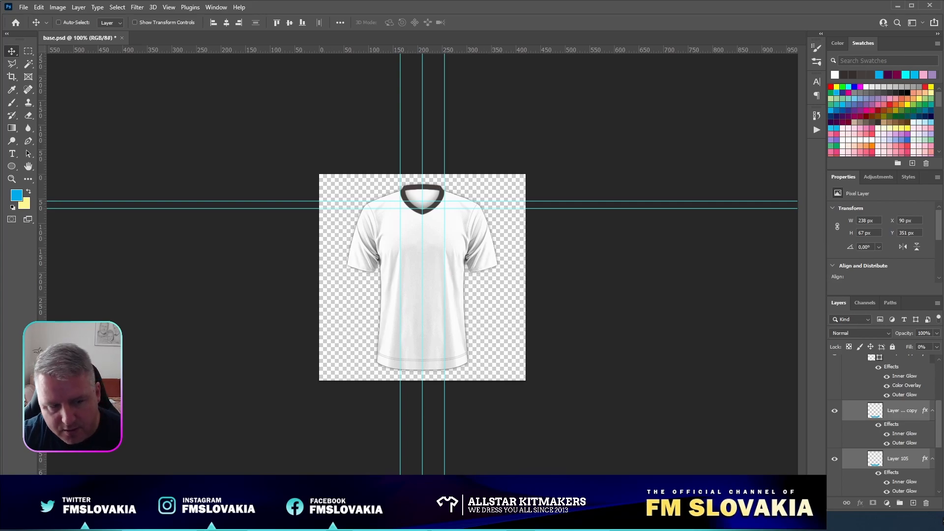
Check the reference shirt in the browser, then return to Photoshop and collapse the effects lists of both hem layers.
left_click(207, 521)
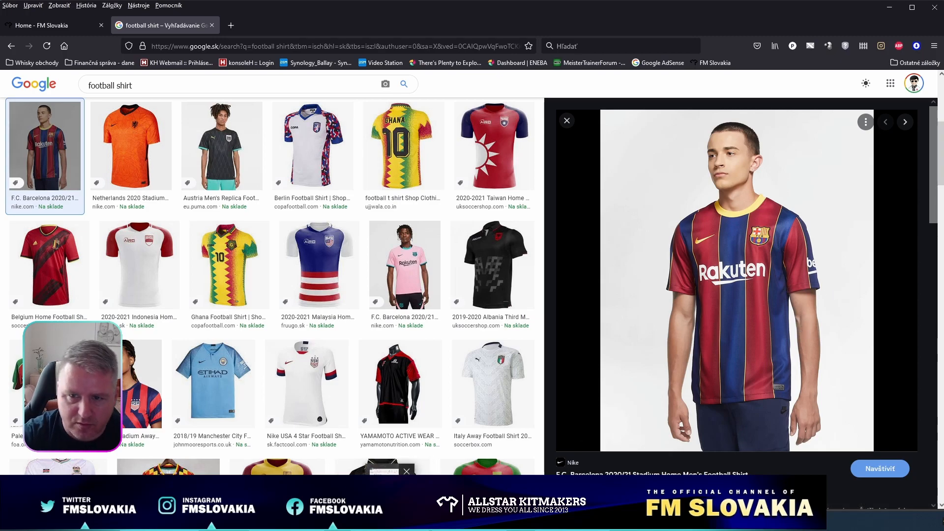
left_click(285, 520)
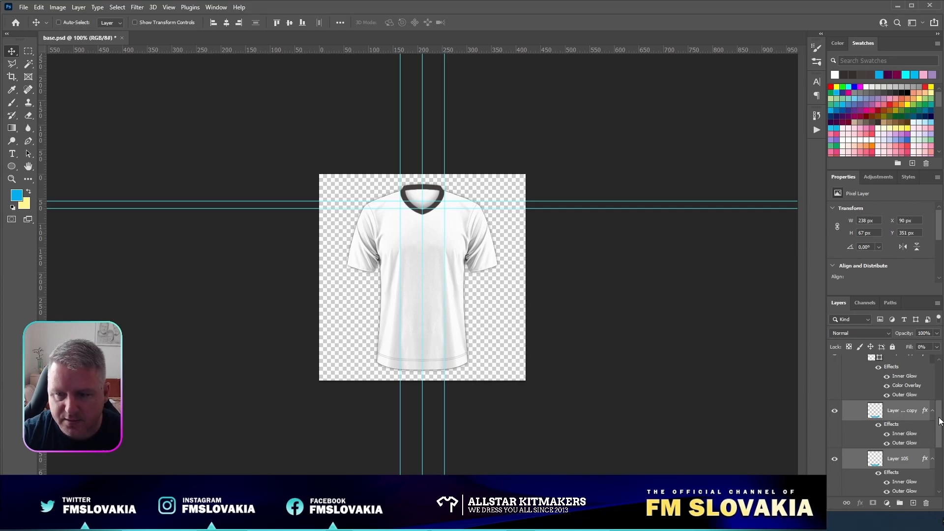
left_click(932, 412)
left_click(932, 430)
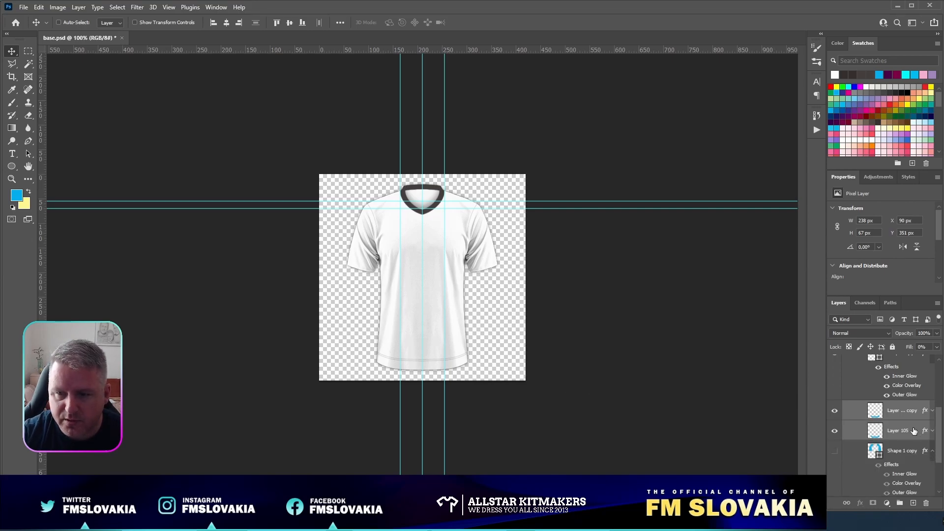
Load the shirt outline from Layer 97 as a selection and expand it by 2 pixels.
scroll(920, 427, "up", 2)
scroll(929, 419, "down", 4)
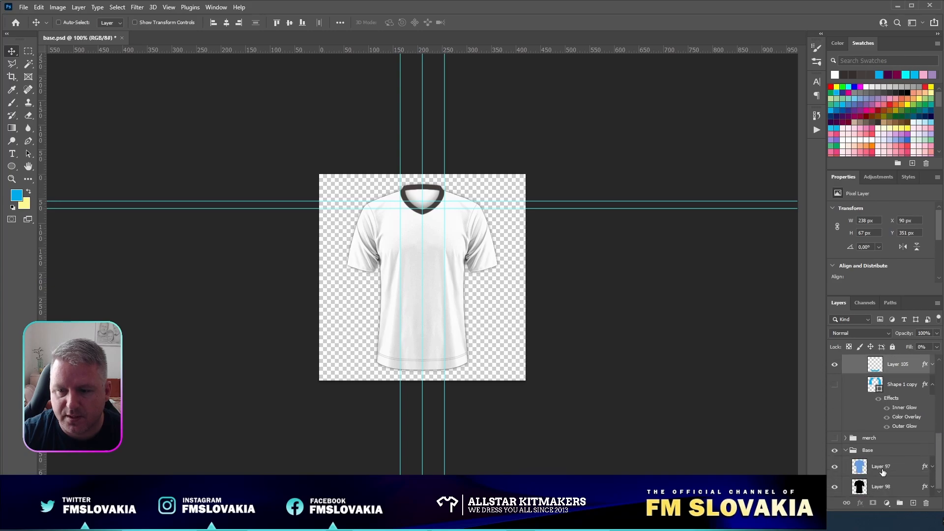
left_click(859, 468, "ctrl")
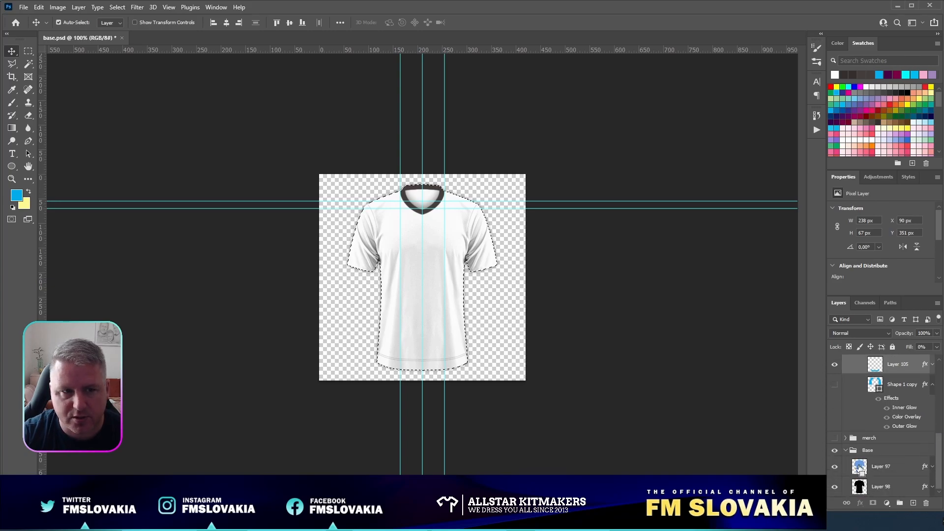
left_click(117, 7)
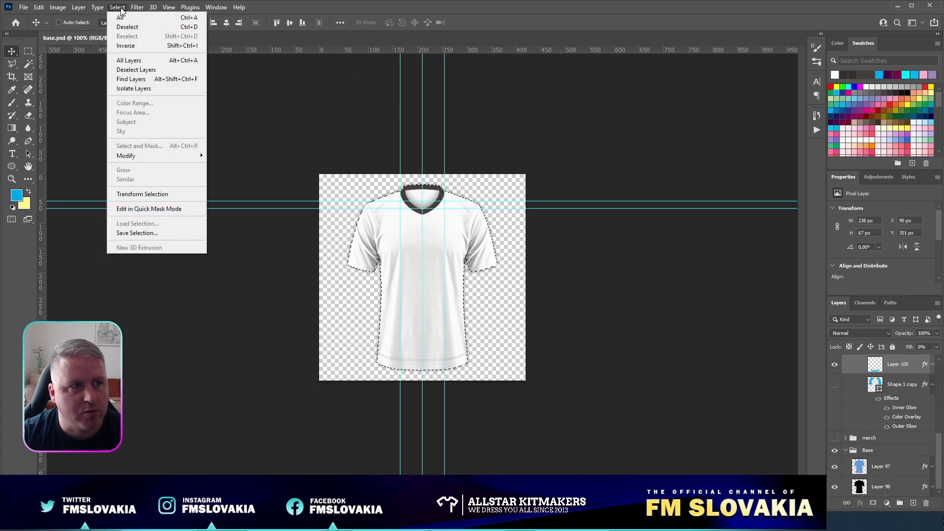
mouse_move(150, 156)
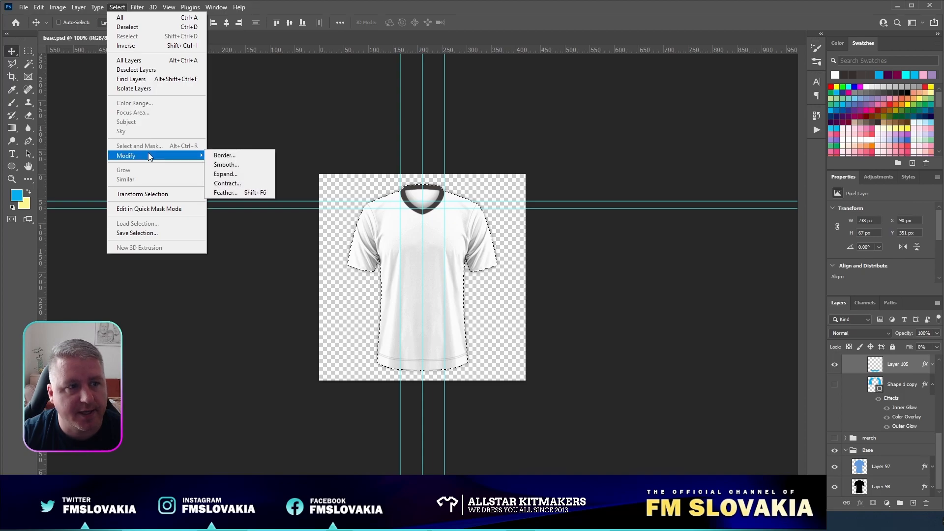
left_click(241, 174)
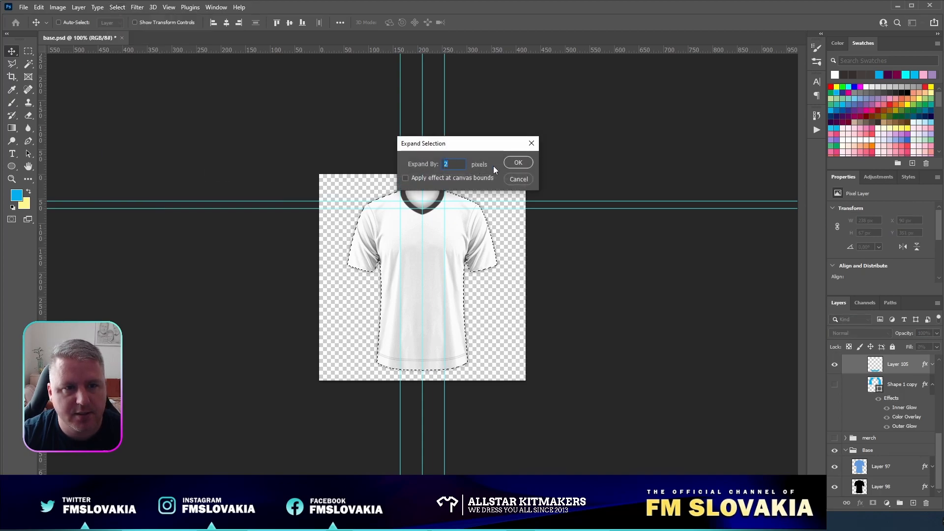
left_click(524, 163)
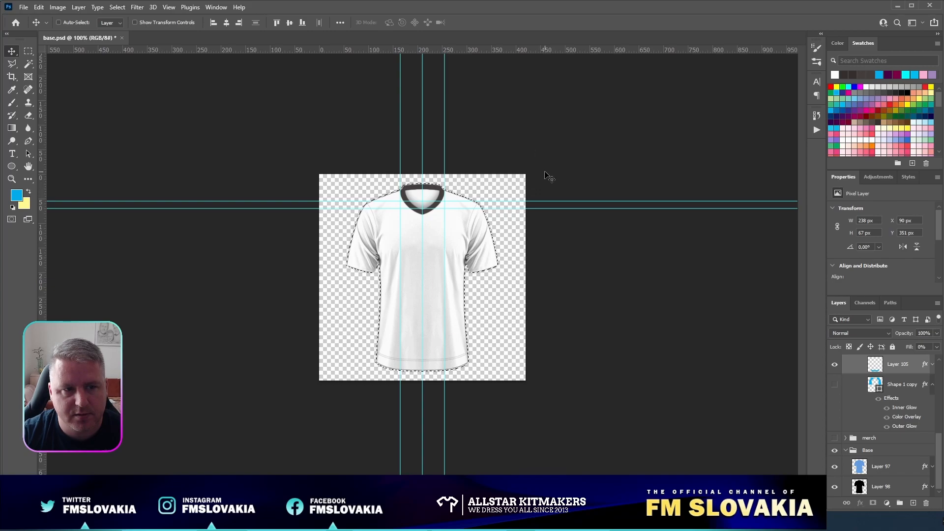
Shift the selection outline upward and 4 pixels to the right so it leaves the cuff area of the left-hand sleeve outside.
left_click(28, 52)
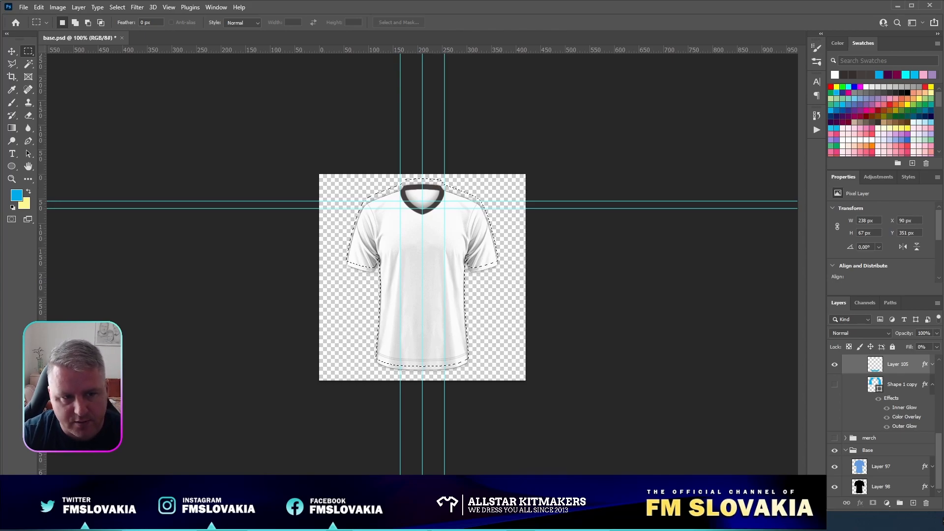
key("Right")
key("Right")
key("Right")
key("Right")
key("Right")
key("Left")
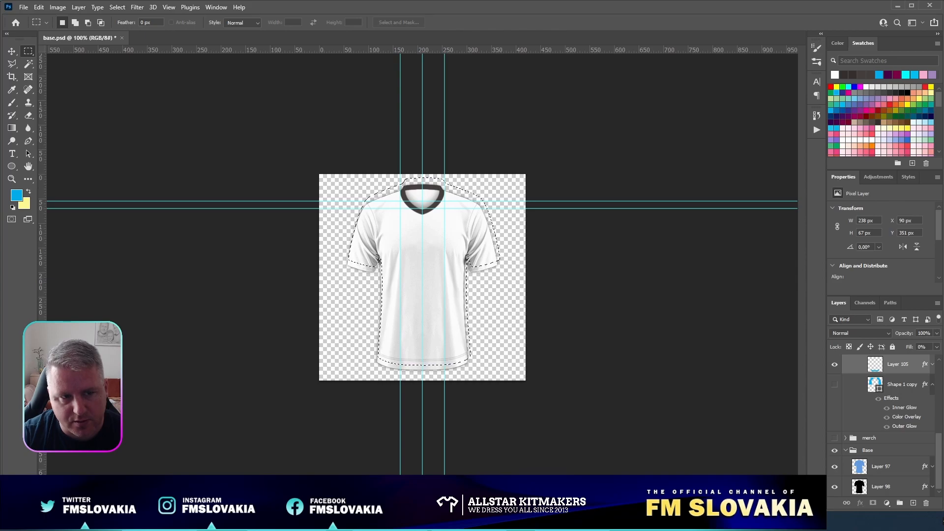
key("ctrl+plus")
key("ctrl+plus")
key("ctrl+plus")
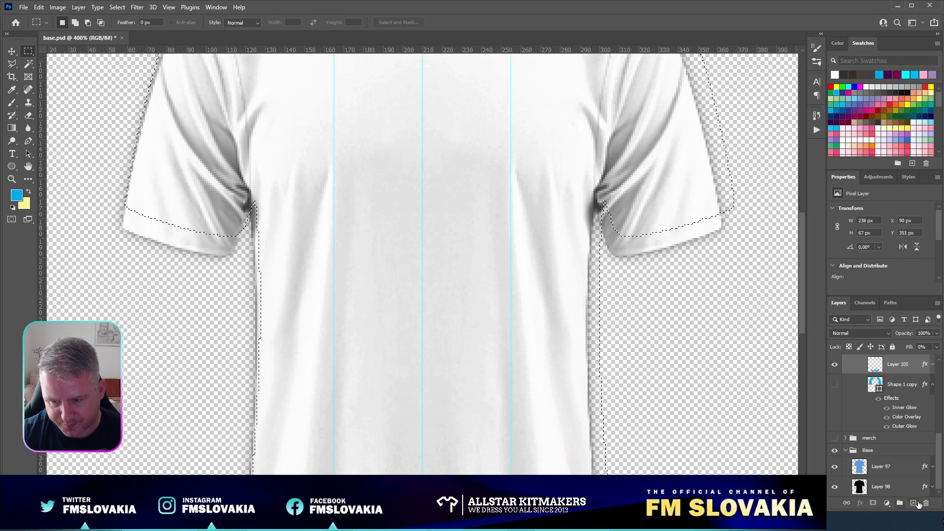
On a new layer placed above the sleeve shape layer, brush the left-hand cuff below the selection edge in blue and deselect.
scroll(926, 452, "up", 3)
left_click(916, 502)
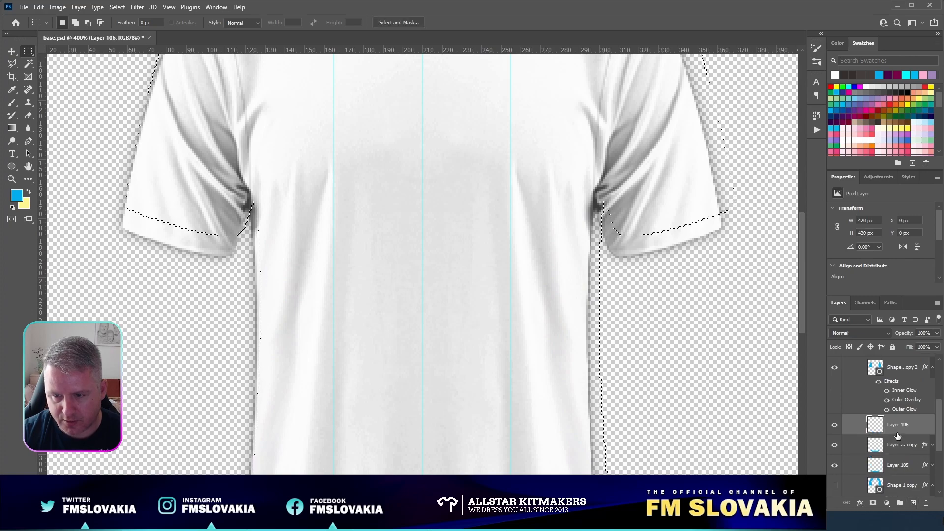
left_click(12, 102)
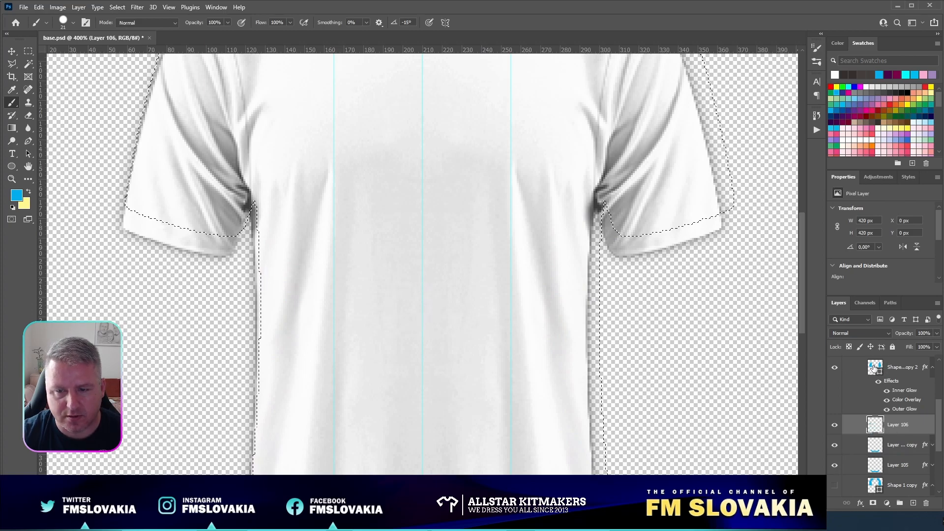
left_click(11, 49)
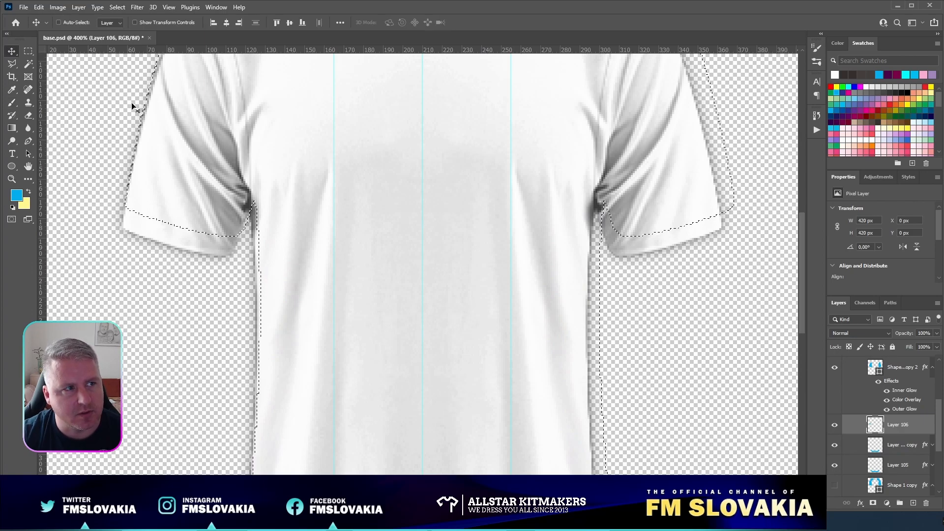
left_click_drag(896, 427, 911, 369)
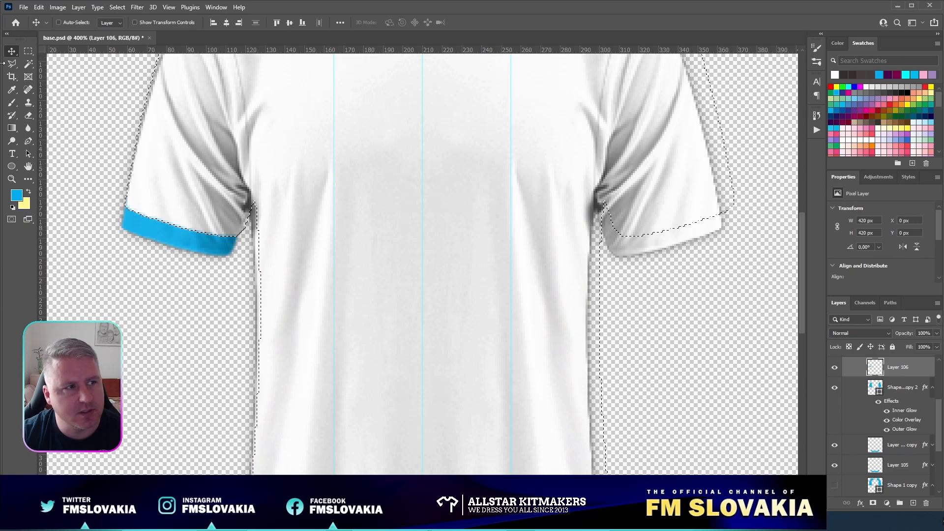
left_click(12, 103)
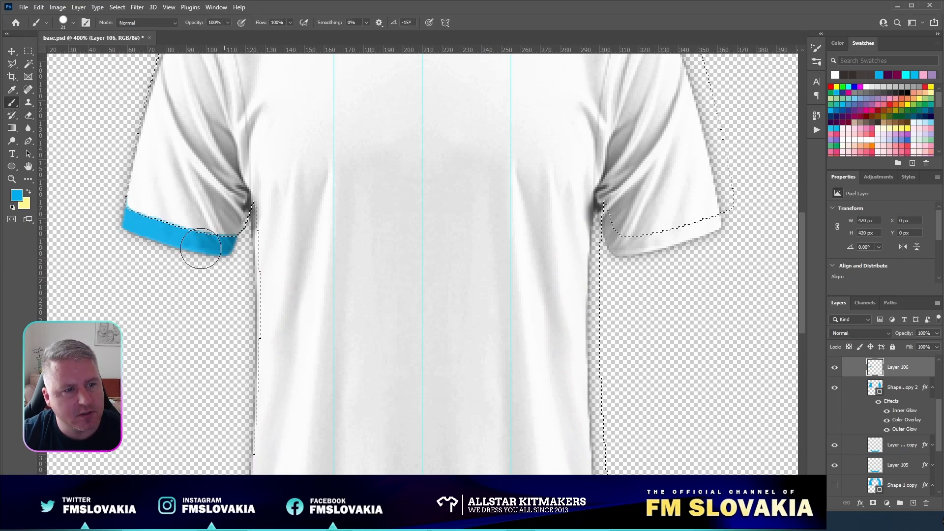
key("ctrl+d")
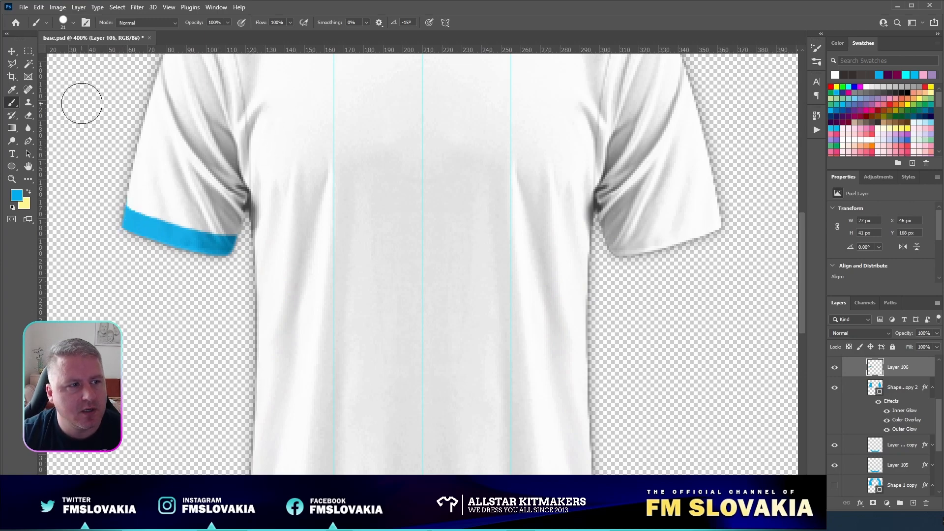
Erase the stray paint around the left-hand cuff on Layer 106.
left_click(28, 115)
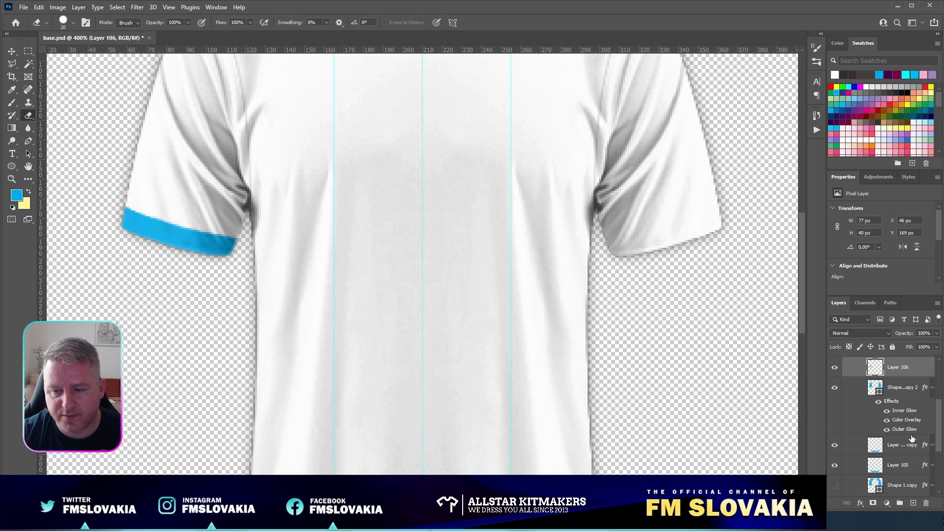
scroll(910, 442, "down", 2)
scroll(905, 448, "up", 3)
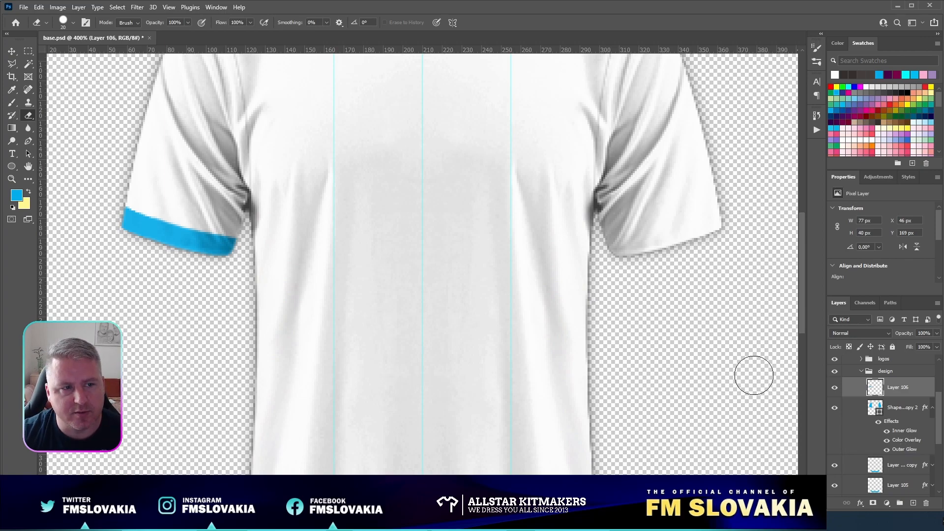
mouse_move(42, 125)
left_mouse_down()
mouse_move(543, 167)
mouse_move(145, 147)
mouse_move(42, 121)
left_mouse_up()
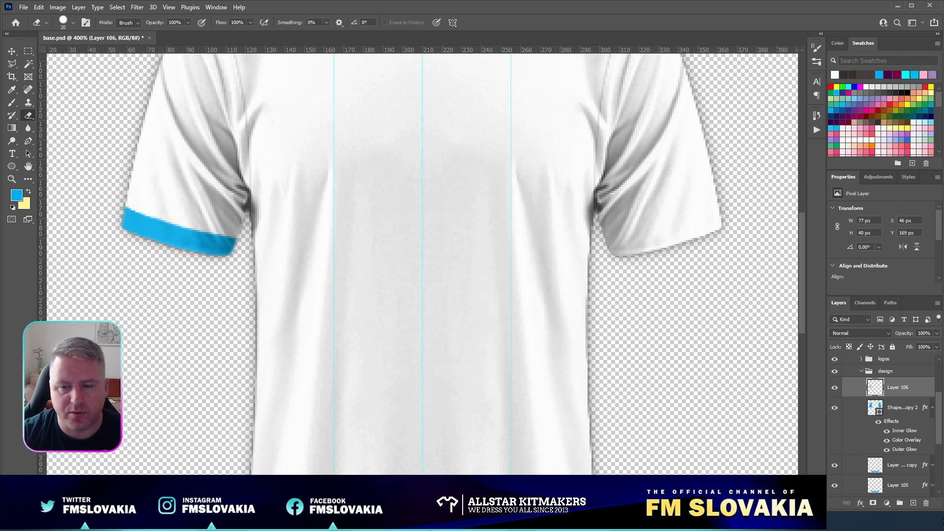
Load the shirt outline from Layer 97 as a selection and expand it by 1 pixel.
scroll(900, 438, "down", 3)
left_click(859, 487, "ctrl")
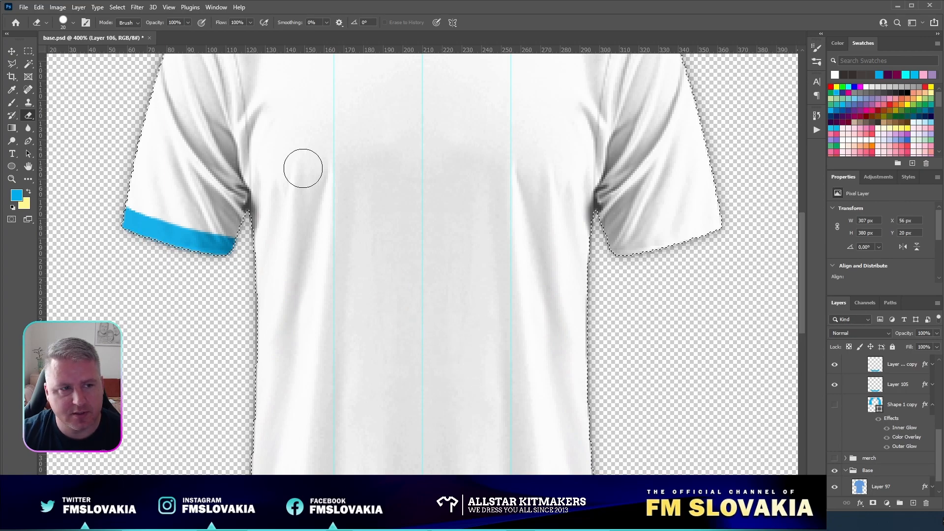
left_click(117, 7)
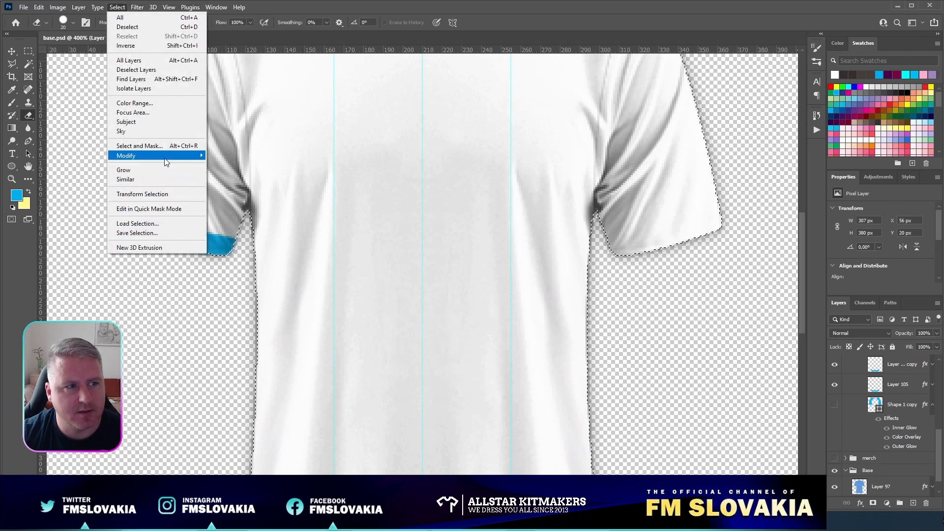
mouse_move(189, 155)
left_click(236, 173)
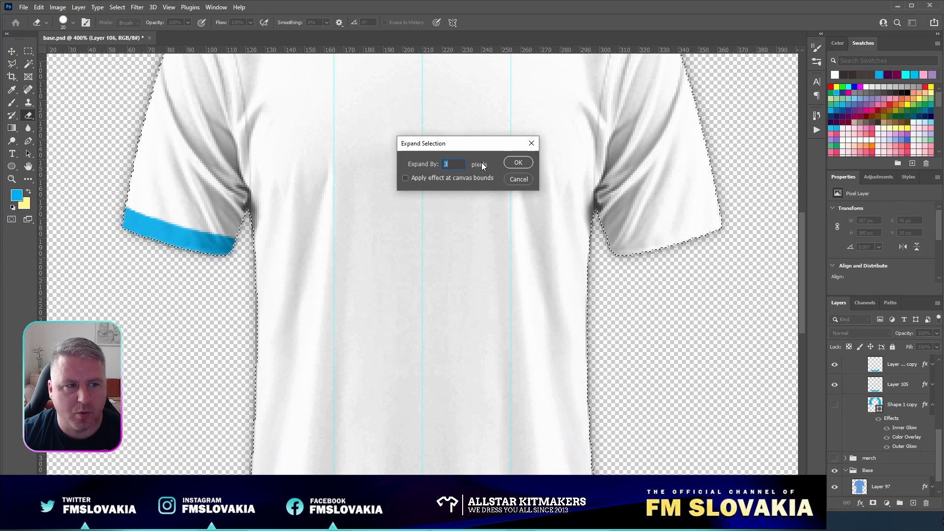
type("1")
left_click(518, 162)
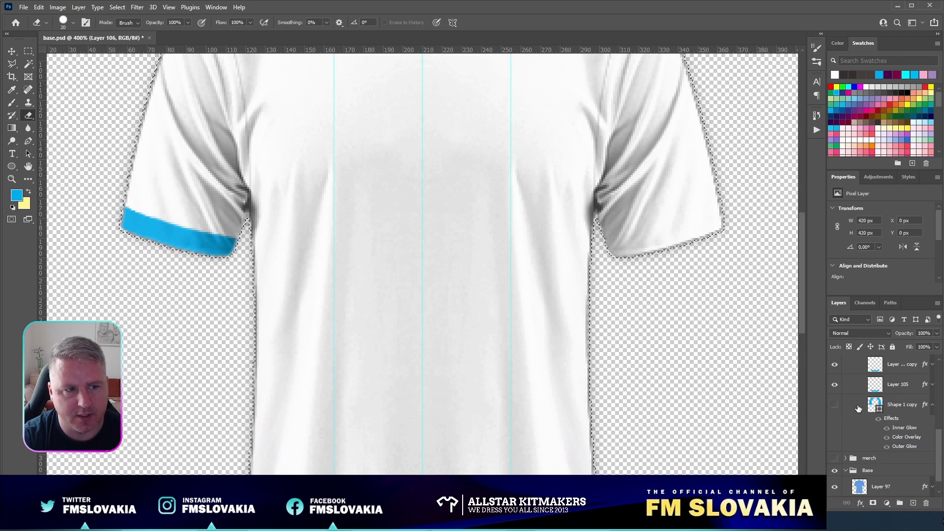
Clear the cuff paint on Layer 106 that lies outside the expanded shirt outline and deselect.
scroll(910, 399, "up", 3)
scroll(911, 398, "up", 1)
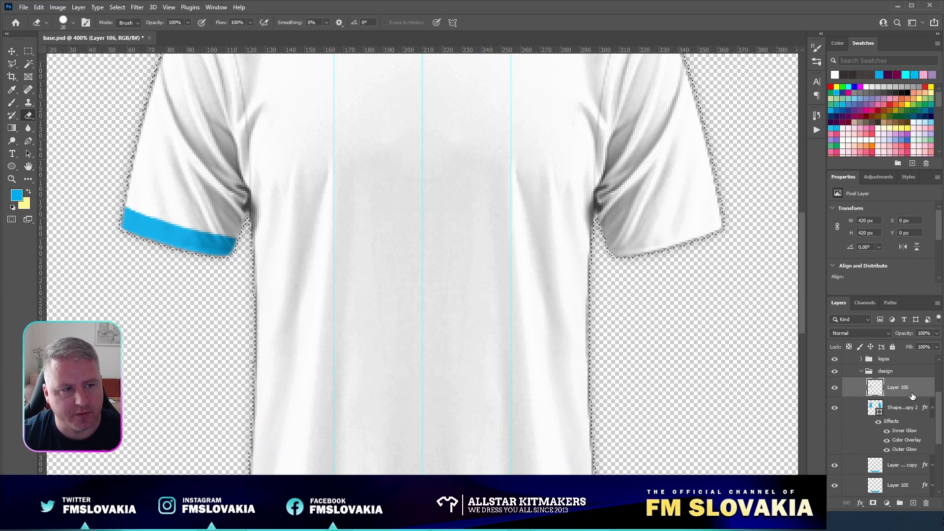
key("ctrl+d")
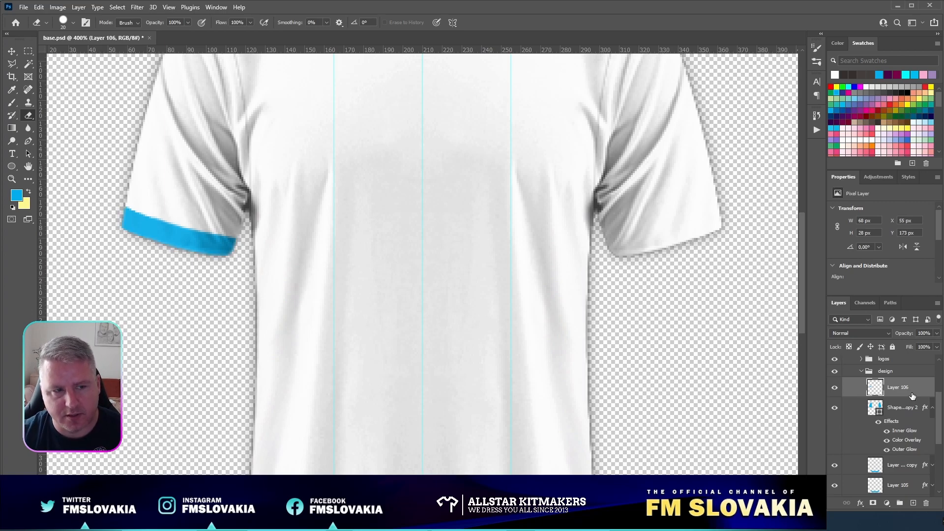
Duplicate the cuff layer and flip the copy horizontally.
key("ctrl+j")
left_click(38, 7)
mouse_move(92, 232)
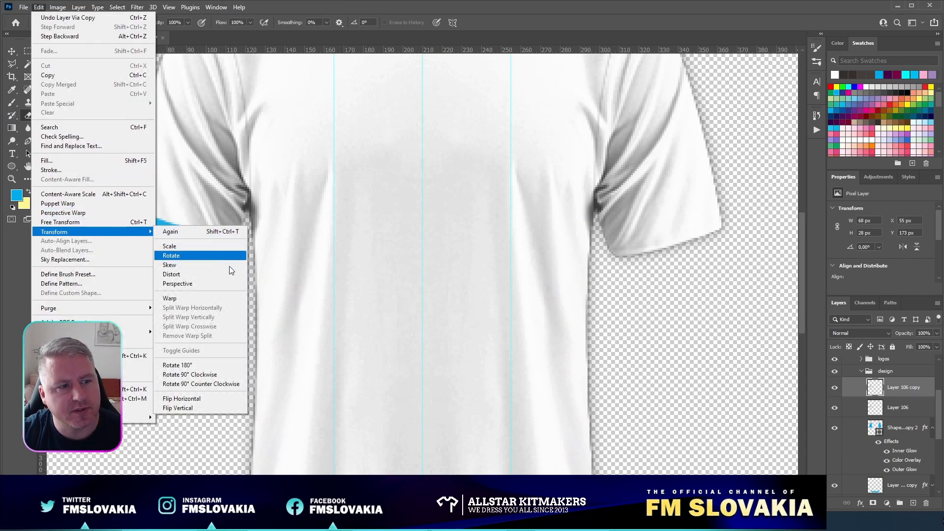
left_click(187, 398)
Move the flipped cuff copy across to the opposite sleeve, nudging it to an X position of 296 px.
key("v")
key("shift+Right")
key("shift+Right")
key("shift+Right")
key("shift+Right")
key("shift+Right")
key("shift+Right")
key("shift+Right")
key("shift+Right")
key("shift+Right")
key("shift+Right")
key("shift+Right")
key("shift+Right")
key("shift+Right")
key("shift+Right")
key("shift+Right")
key("shift+Right")
key("shift+Right")
key("shift+Right")
key("shift+Right")
key("shift+Right")
key("shift+Right")
key("shift+Right")
key("shift+Right")
key("shift+Right")
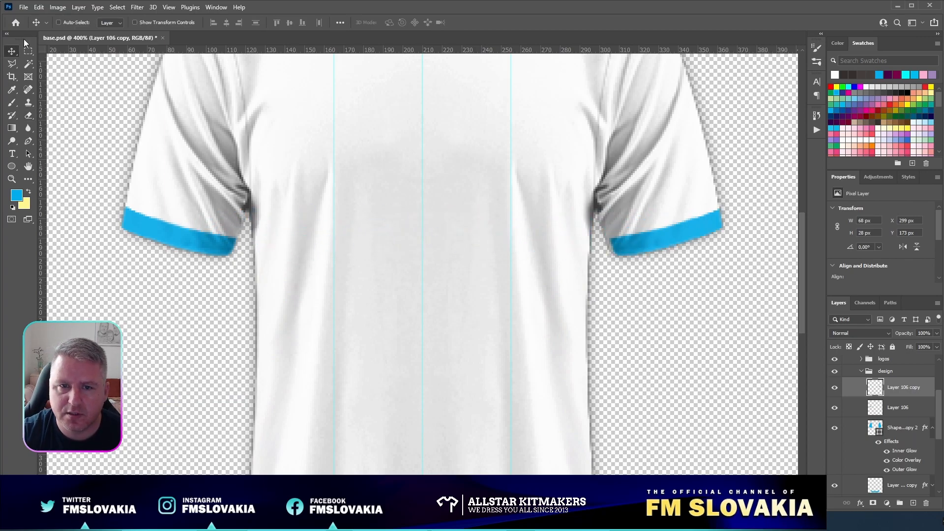
key("Left")
key("Left")
key("Left")
key("Left")
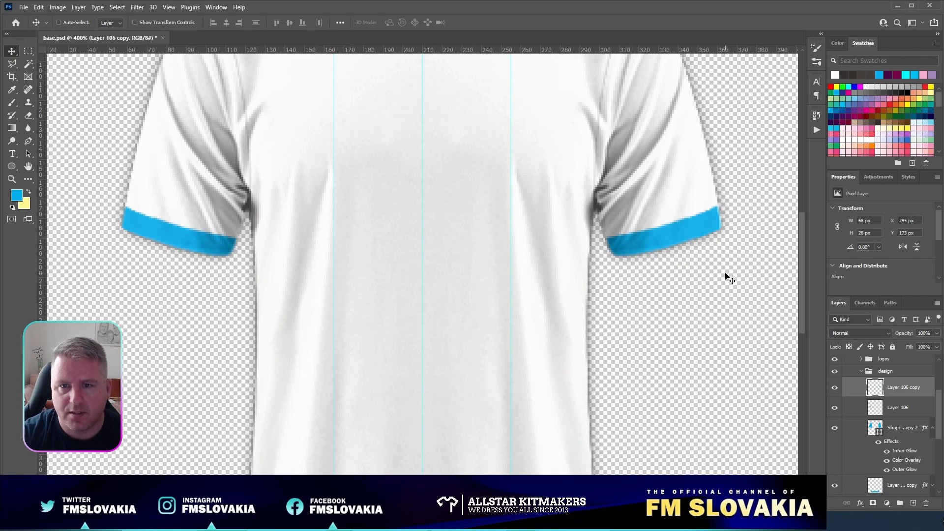
key("Right")
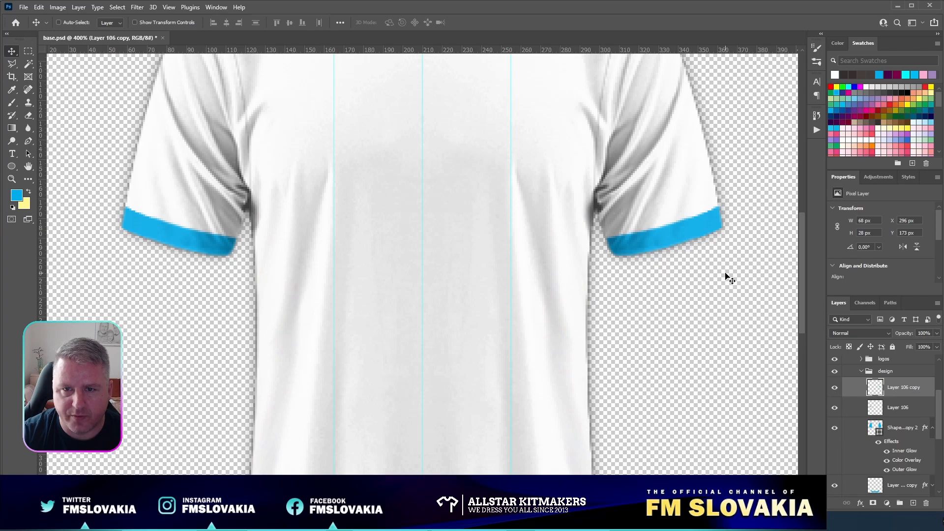
key("Right")
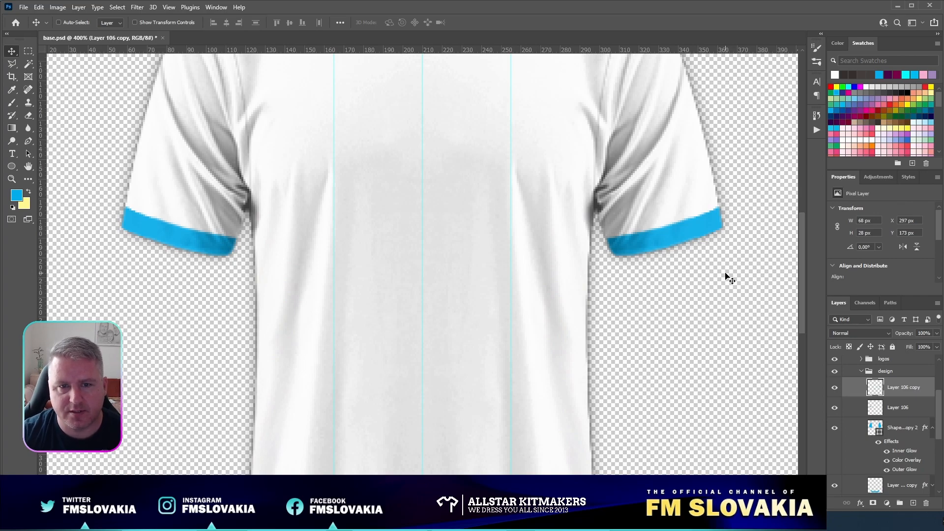
key("Left")
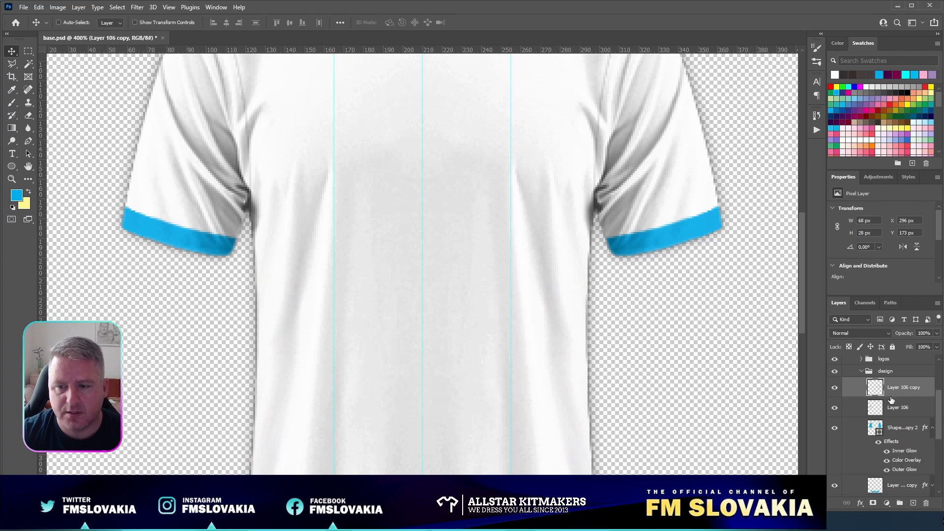
Merge Layer 106 and its flipped copy into a single cuff layer.
left_click(907, 404, "ctrl")
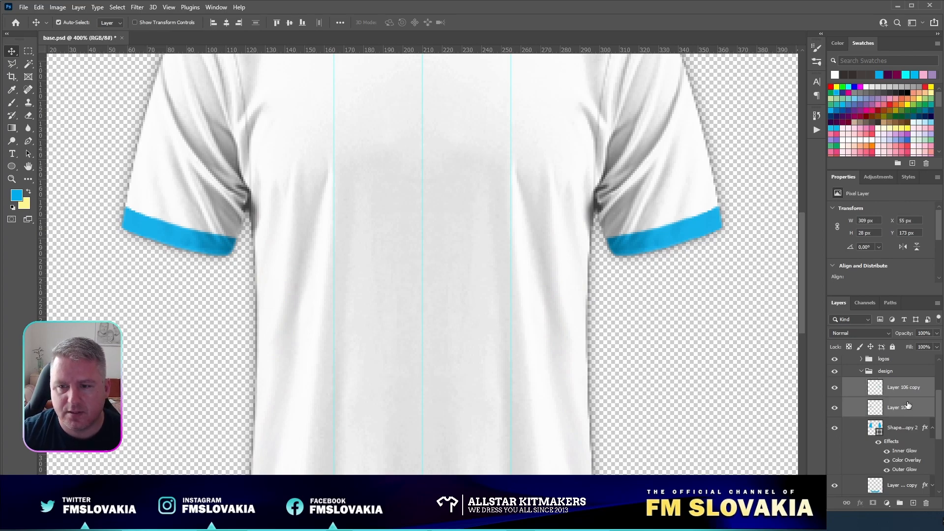
right_click(908, 403)
left_click(929, 387)
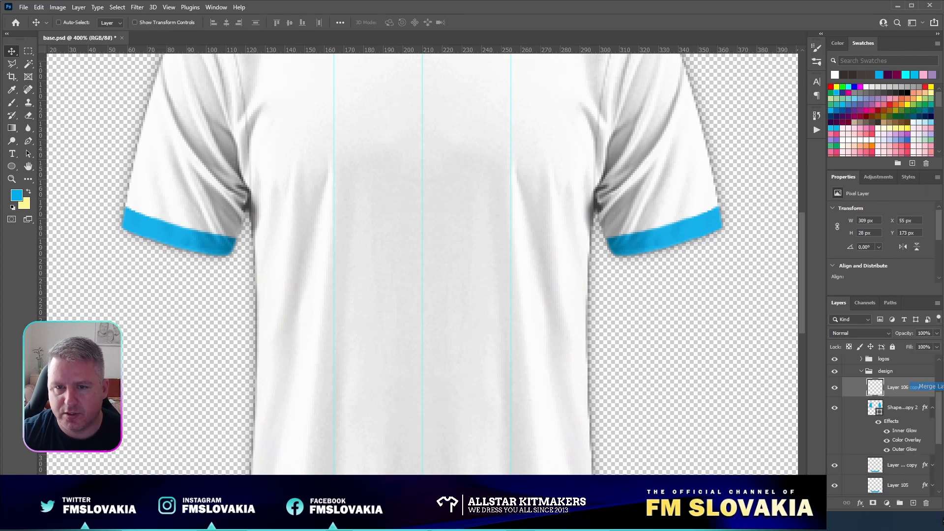
Apply an Outer Glow, an Inner Glow and a white Color Overlay to the merged cuff layer.
double_click(927, 387)
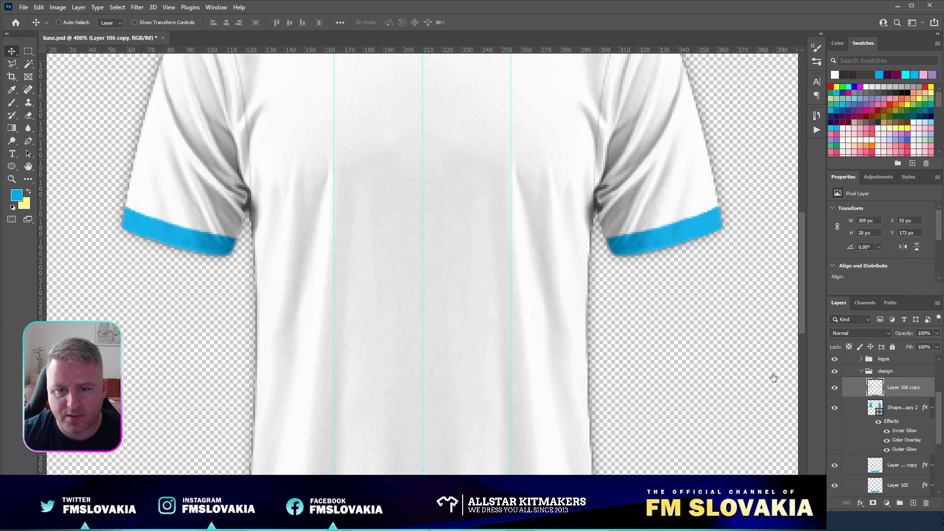
left_click(491, 321)
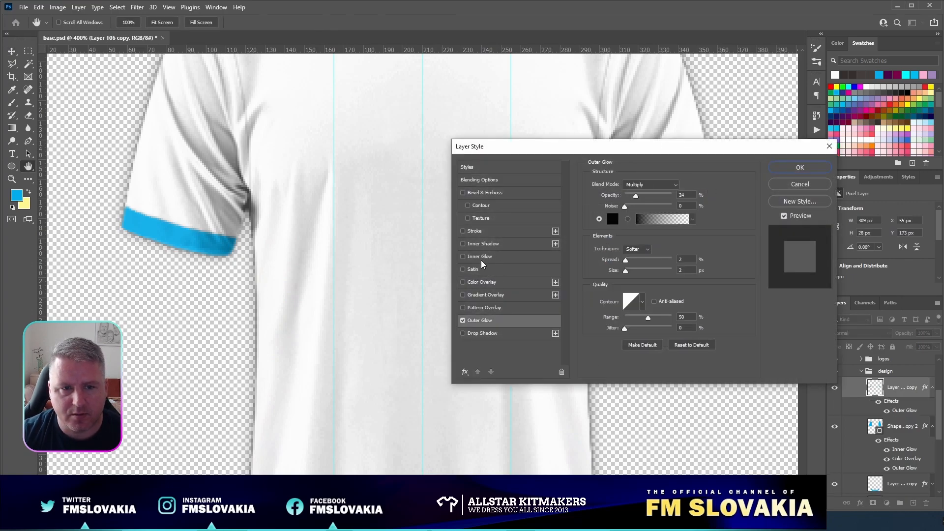
left_click(487, 256)
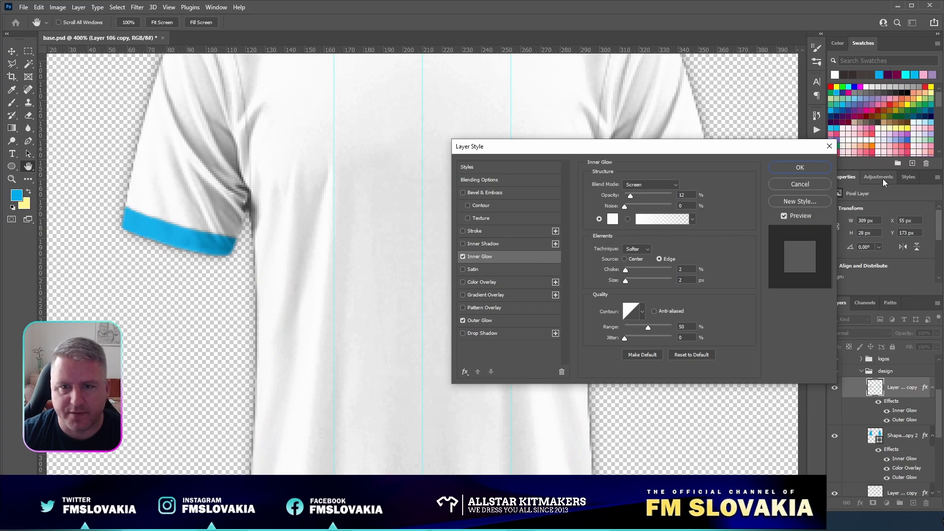
left_click(806, 169)
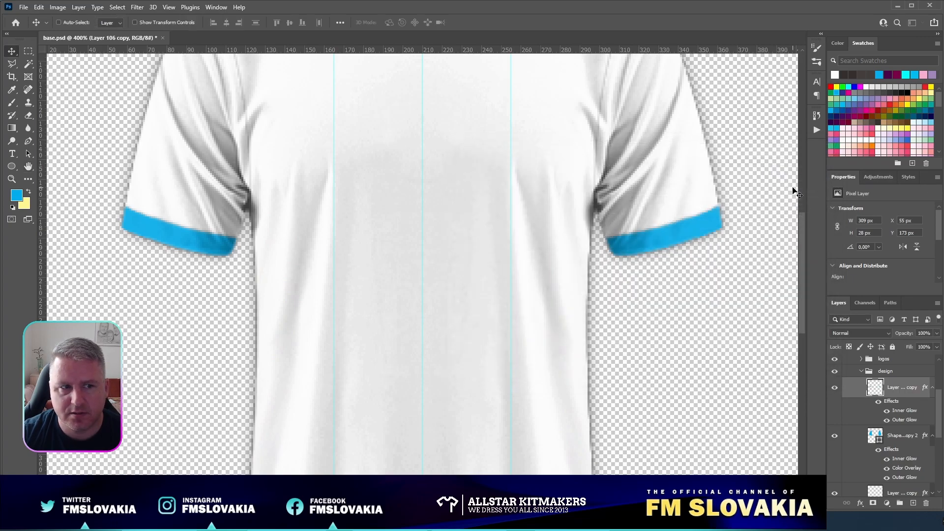
left_click(917, 376)
double_click(917, 387)
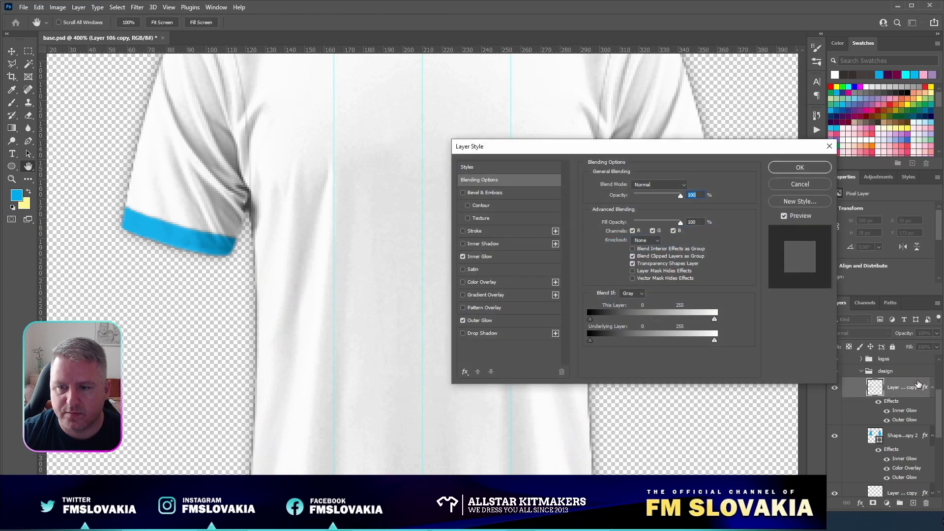
left_click(479, 282)
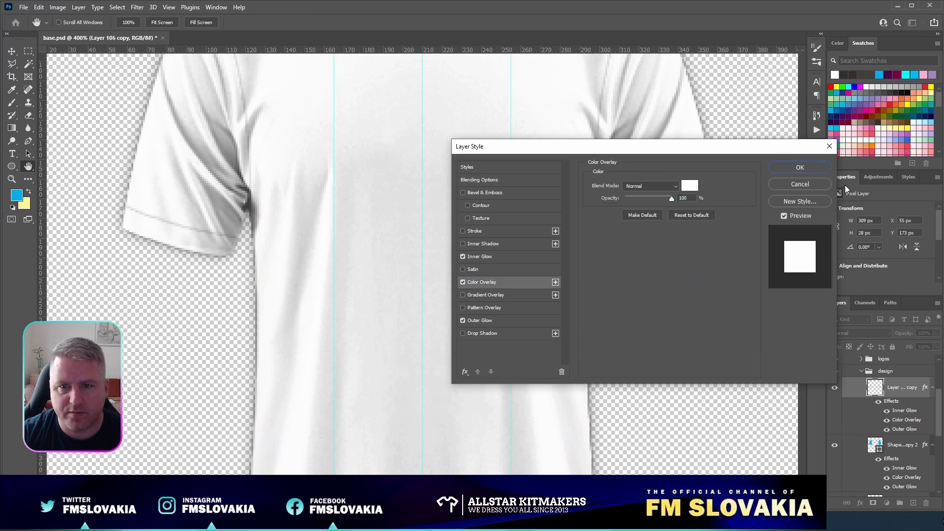
left_click(811, 168)
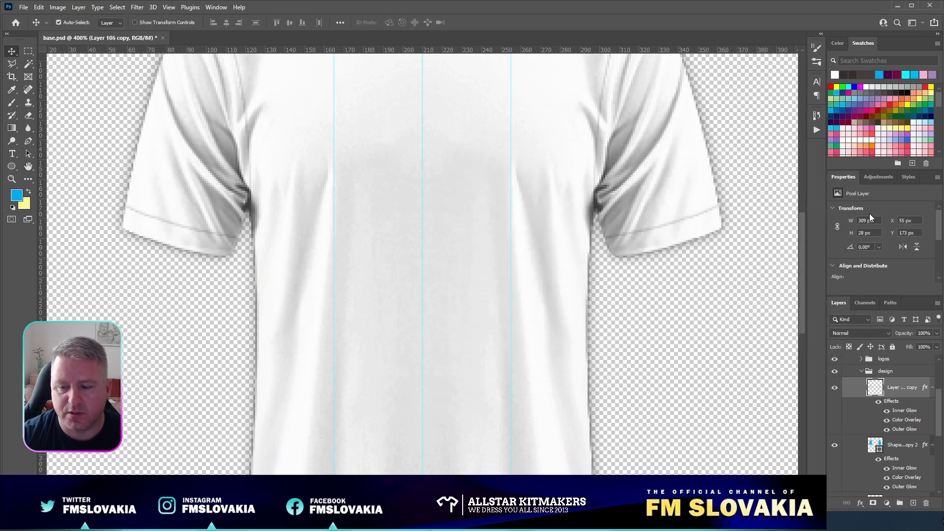
Paint a 21 px brush dab on the cuff layer just beyond the outer edge of each sleeve cuff.
key("ctrl+minus")
key("ctrl+minus")
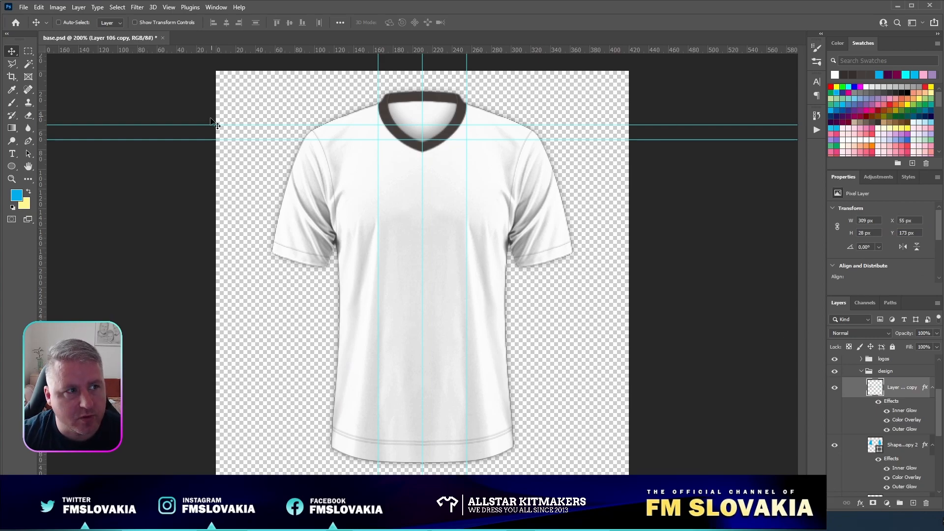
left_click(12, 103)
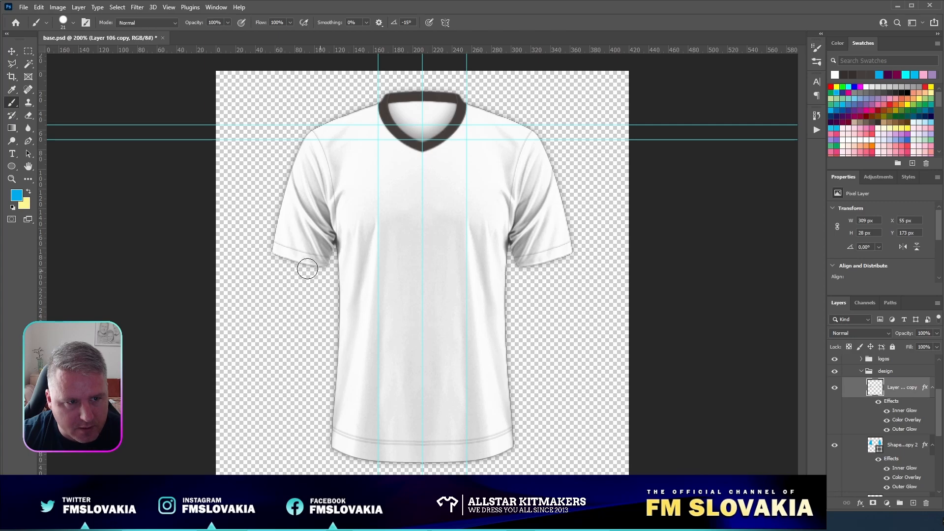
left_click(269, 252)
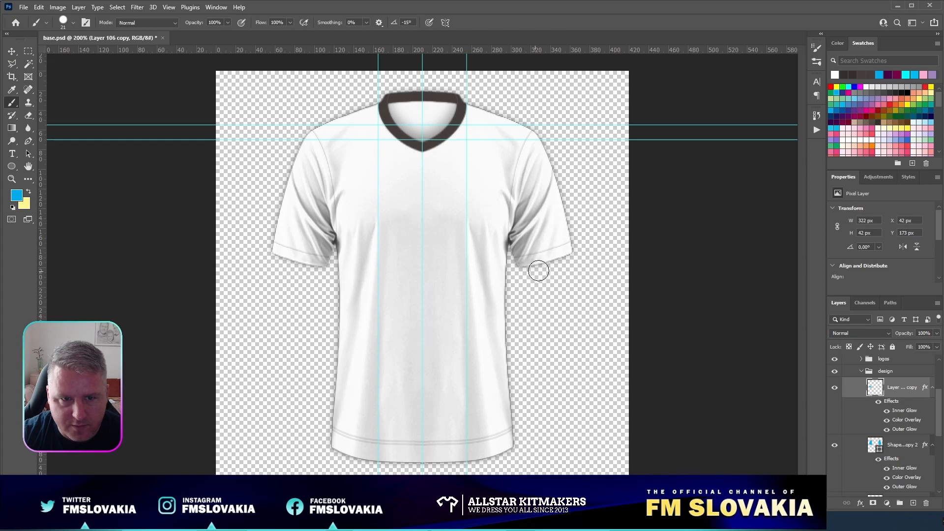
left_click(578, 251)
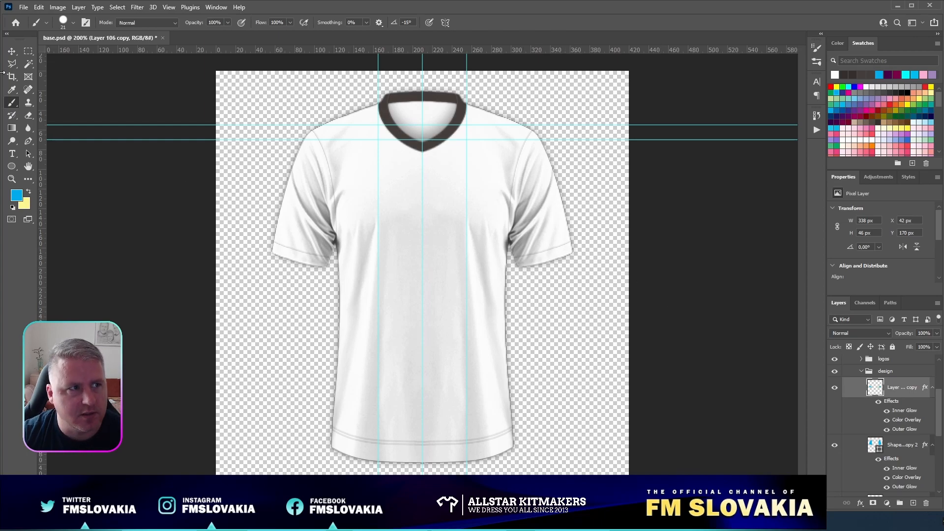
Try different heights for the cuff seam on the sleeves and settle the cuff layer at a Y position of 169 px.
left_click(12, 51)
key("Up")
key("Up")
key("Up")
key("Up")
key("Up")
key("Up")
key("Up")
key("Up")
key("Up")
key("Up")
key("Up")
key("Up")
key("Up")
key("Up")
key("Up")
key("Up")
key("Down")
key("Down")
key("Down")
key("Down")
key("Down")
key("Down")
key("Down")
key("Down")
key("Down")
key("Down")
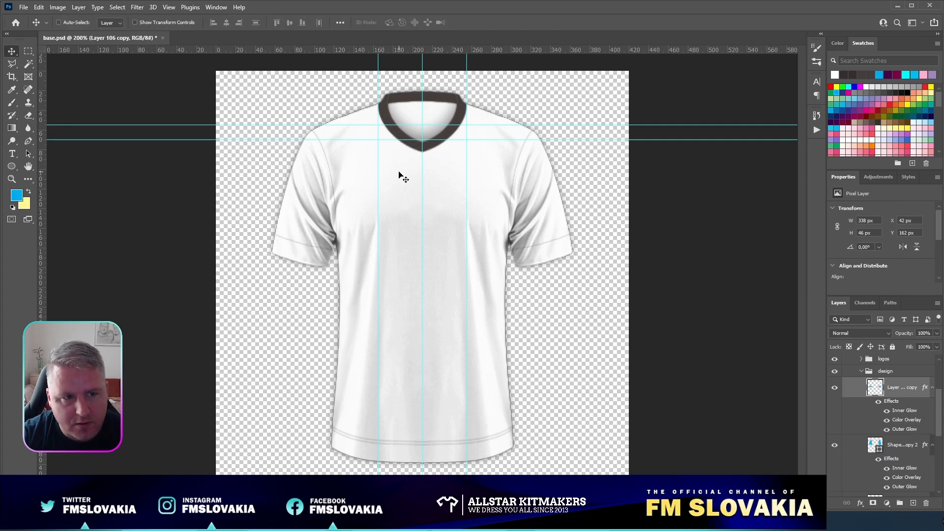
key("Up")
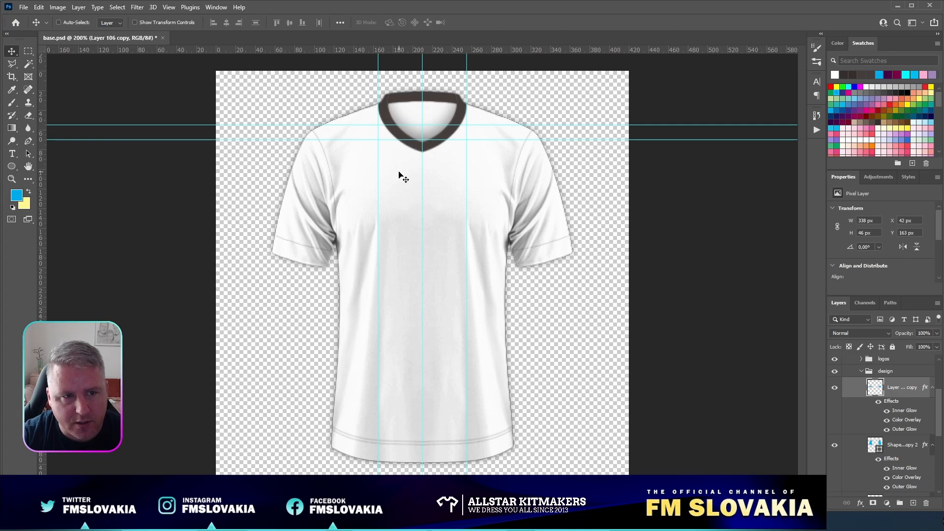
key("Down")
key("Down")
key("Down")
key("Down")
key("Down")
key("Down")
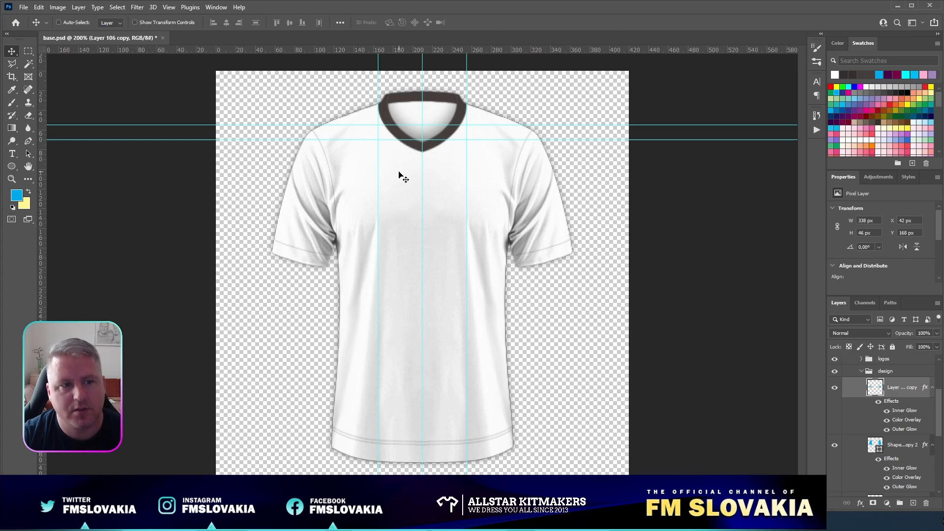
Create a second cuff seam by duplicating the cuff layer beneath the original, offset upward to a Y position of 166 px.
key("ctrl")
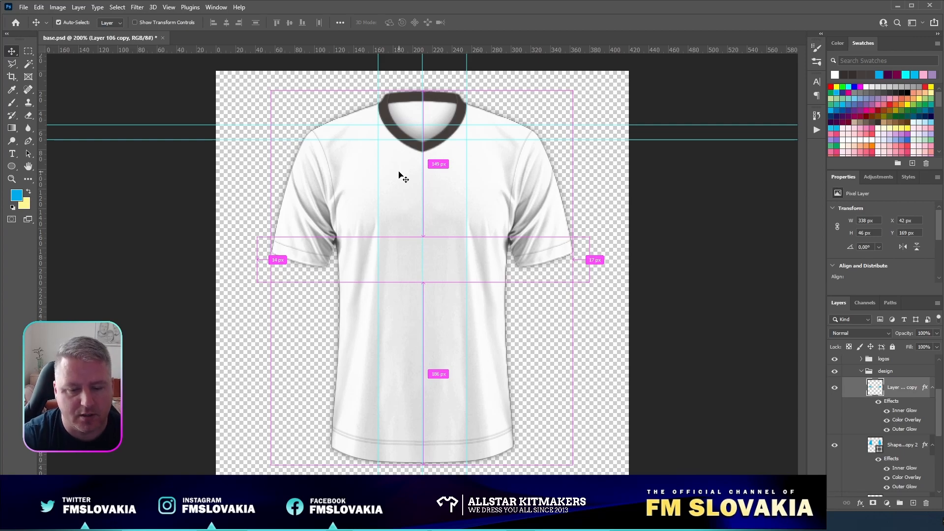
key("ctrl+j")
key("Up")
key("Up")
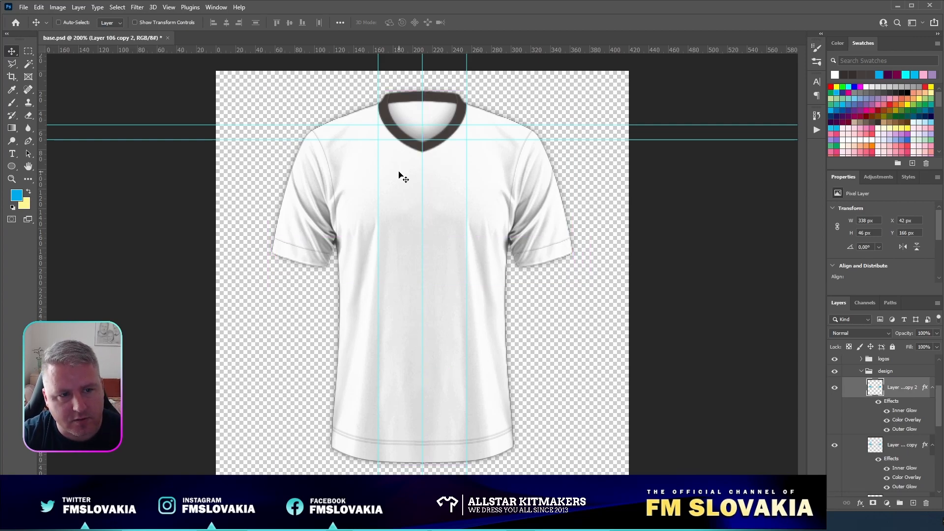
left_click_drag(903, 392, 898, 497)
key("Up")
key("Up")
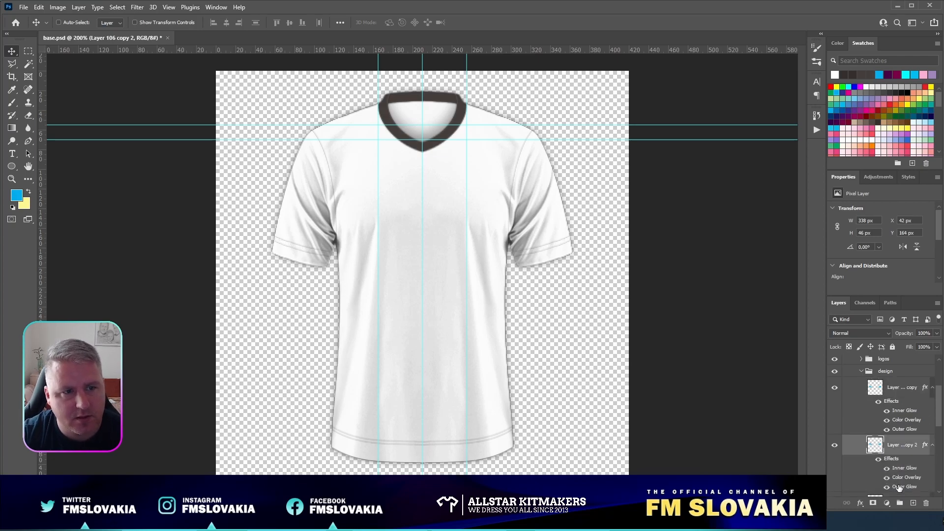
key("Down")
key("Down")
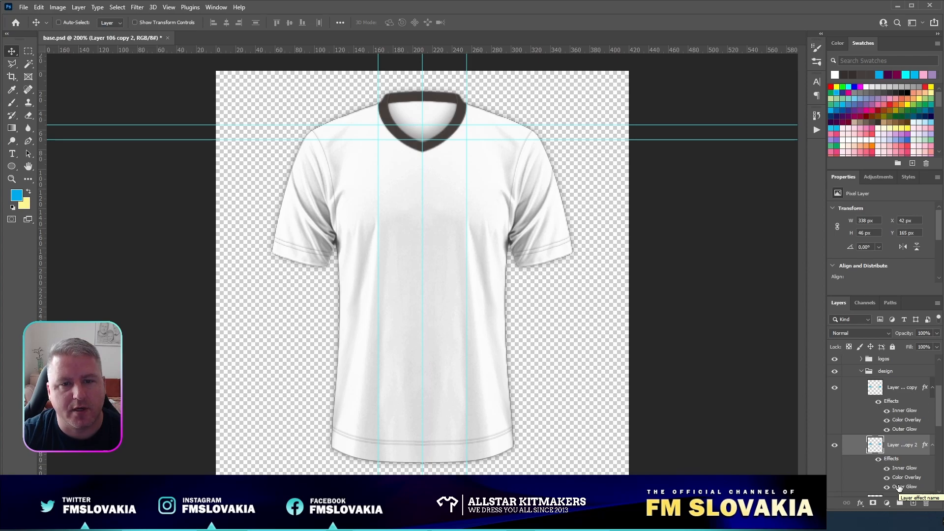
key("Down")
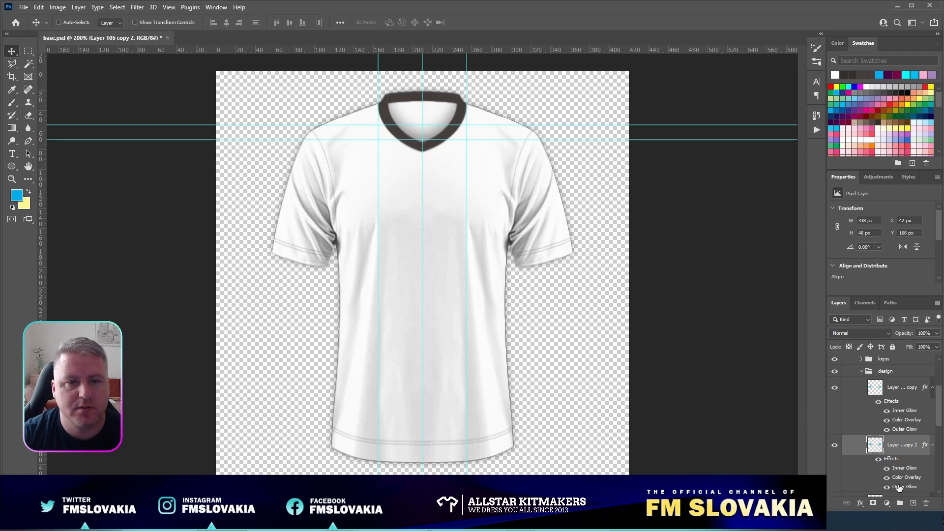
key("ctrl+minus")
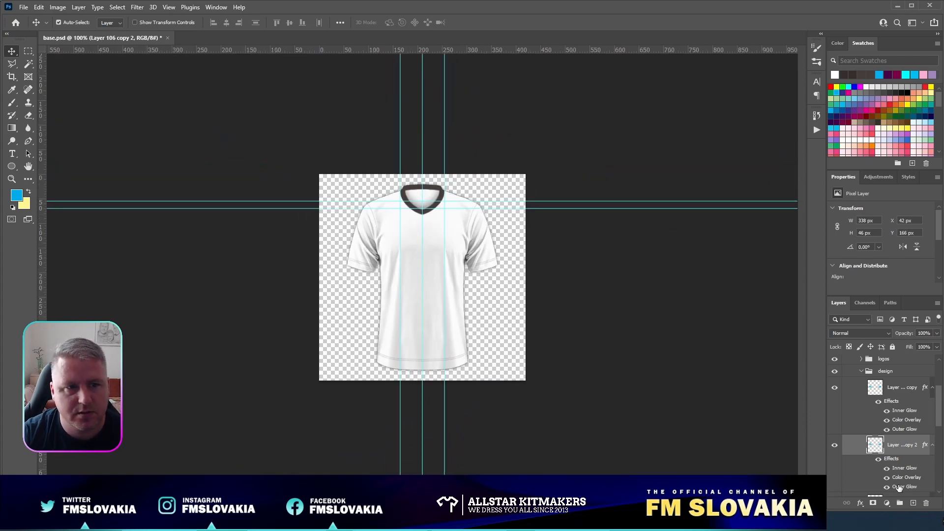